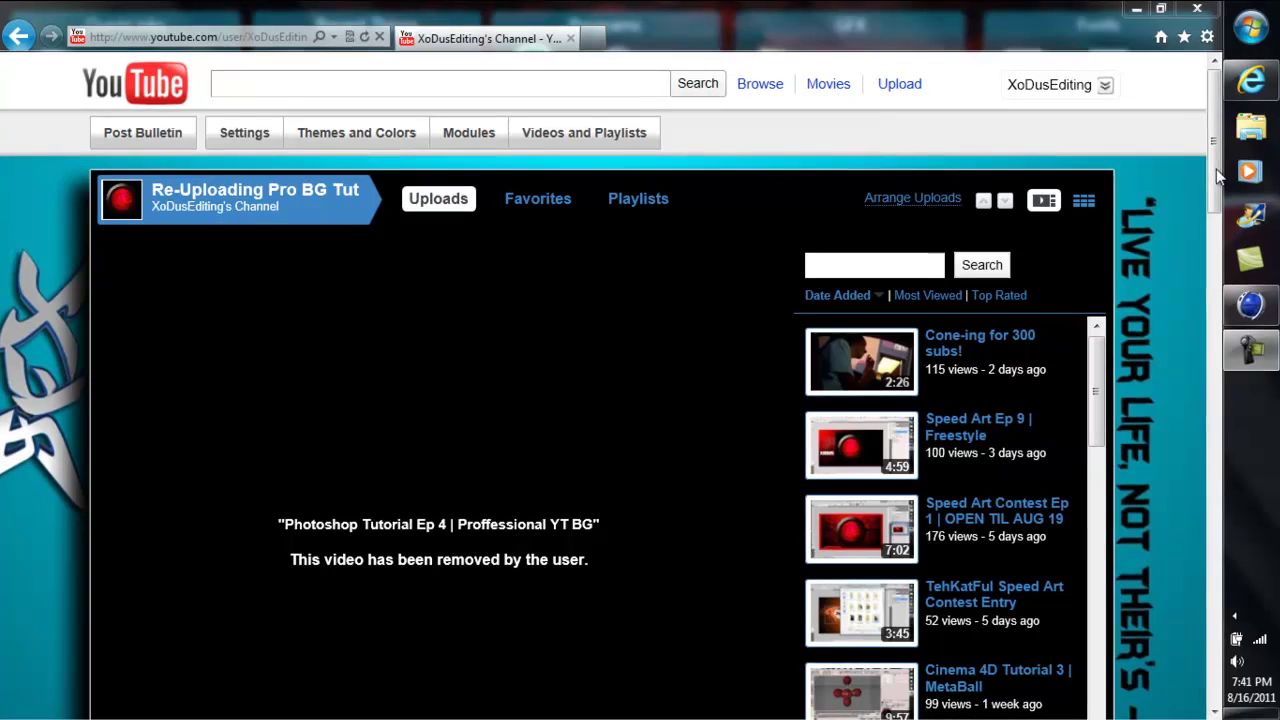
# Scroll through the tutorial web page in Internet Explorer.
pyautogui.moveTo(1219, 175); pyautogui.dragTo(1204, 321)
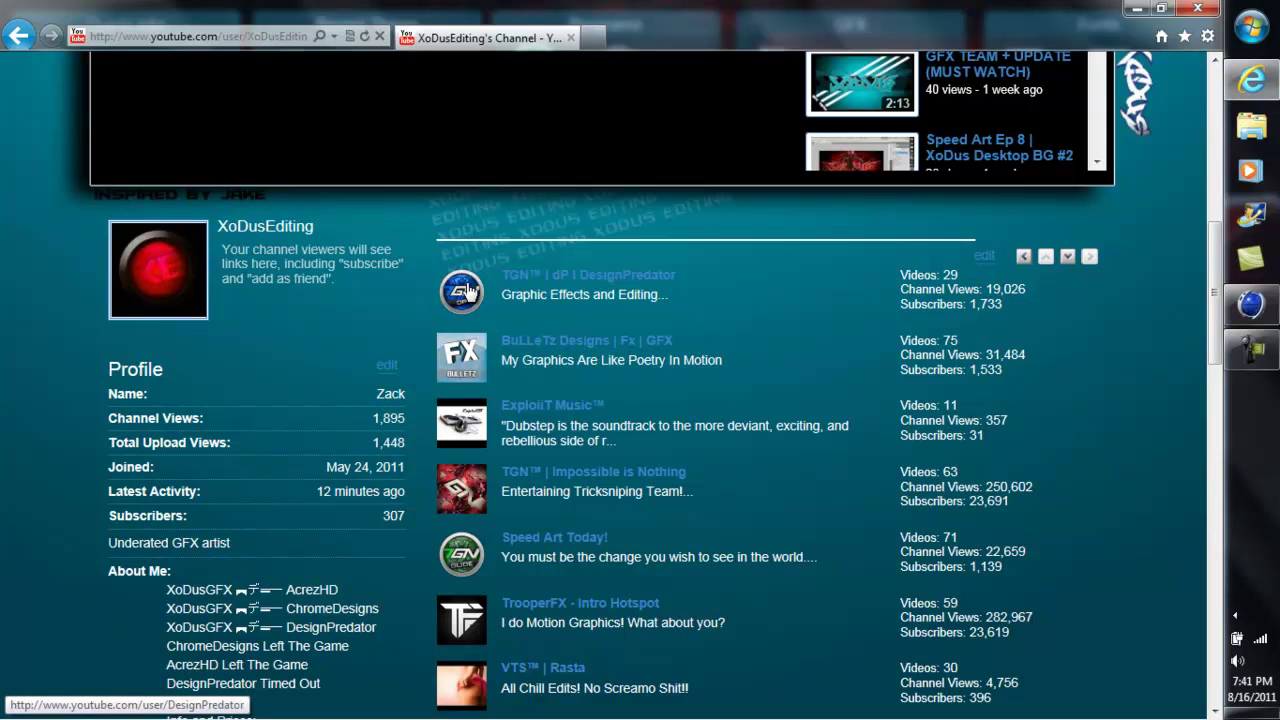
pyautogui.moveTo(1212, 348); pyautogui.dragTo(1213, 403)
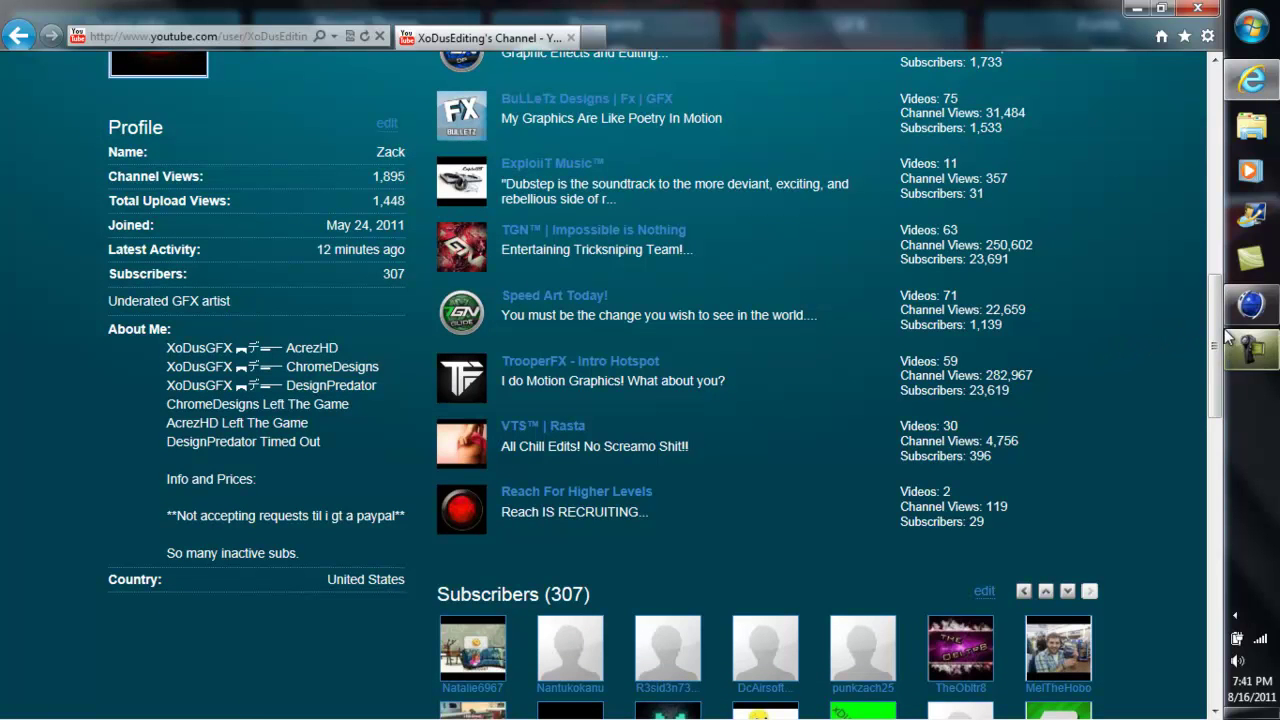
pyautogui.moveTo(1215, 337); pyautogui.dragTo(1206, 122)
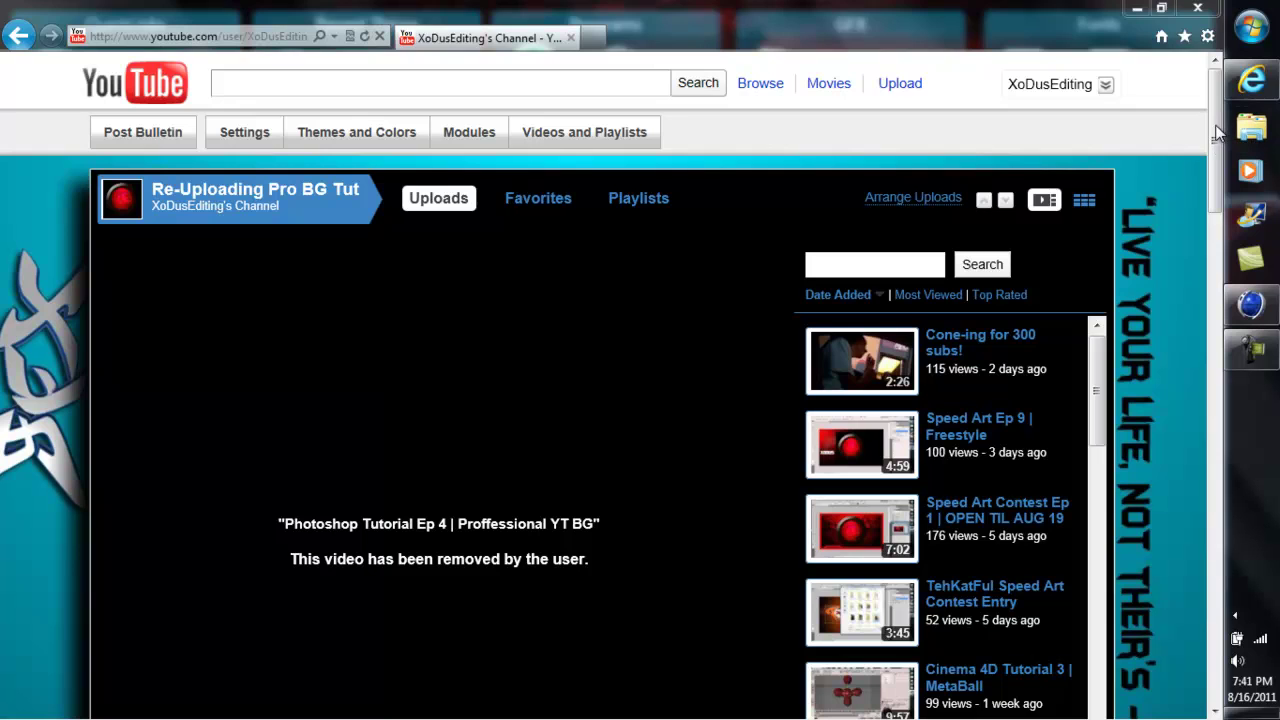
pyautogui.moveTo(1216, 143); pyautogui.dragTo(1228, 199)
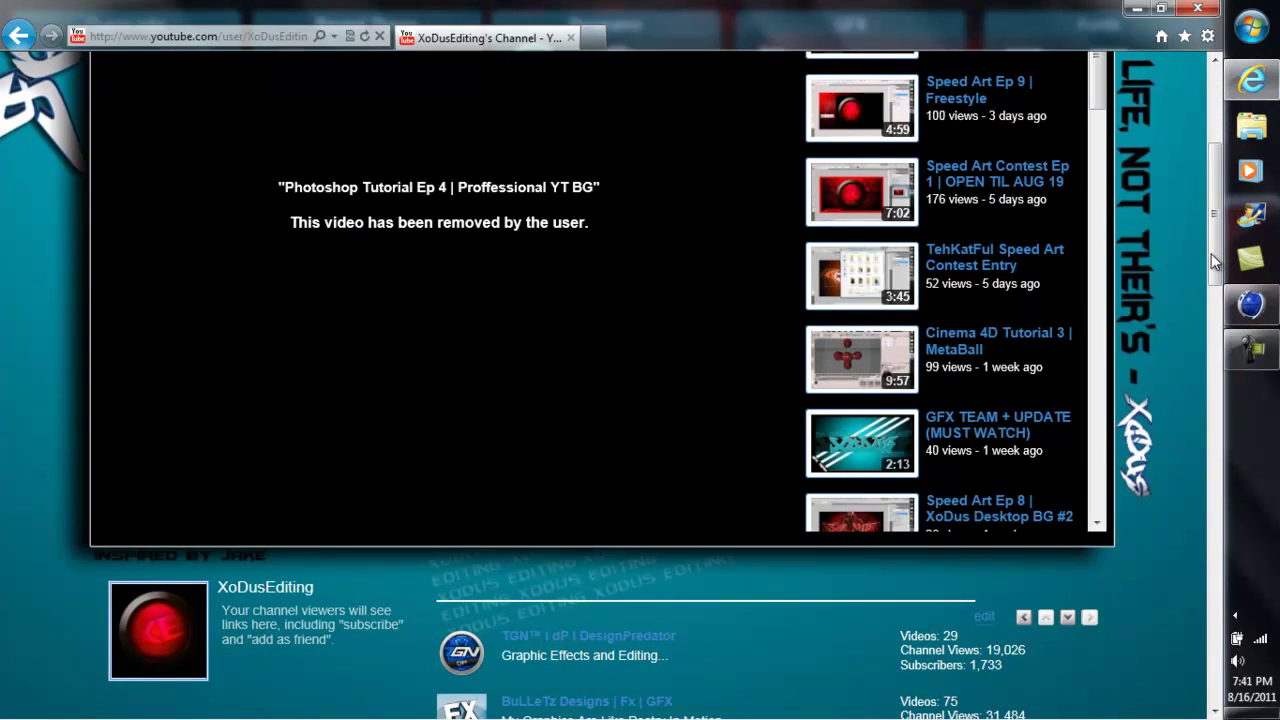
pyautogui.moveTo(1211, 253); pyautogui.dragTo(1216, 224)
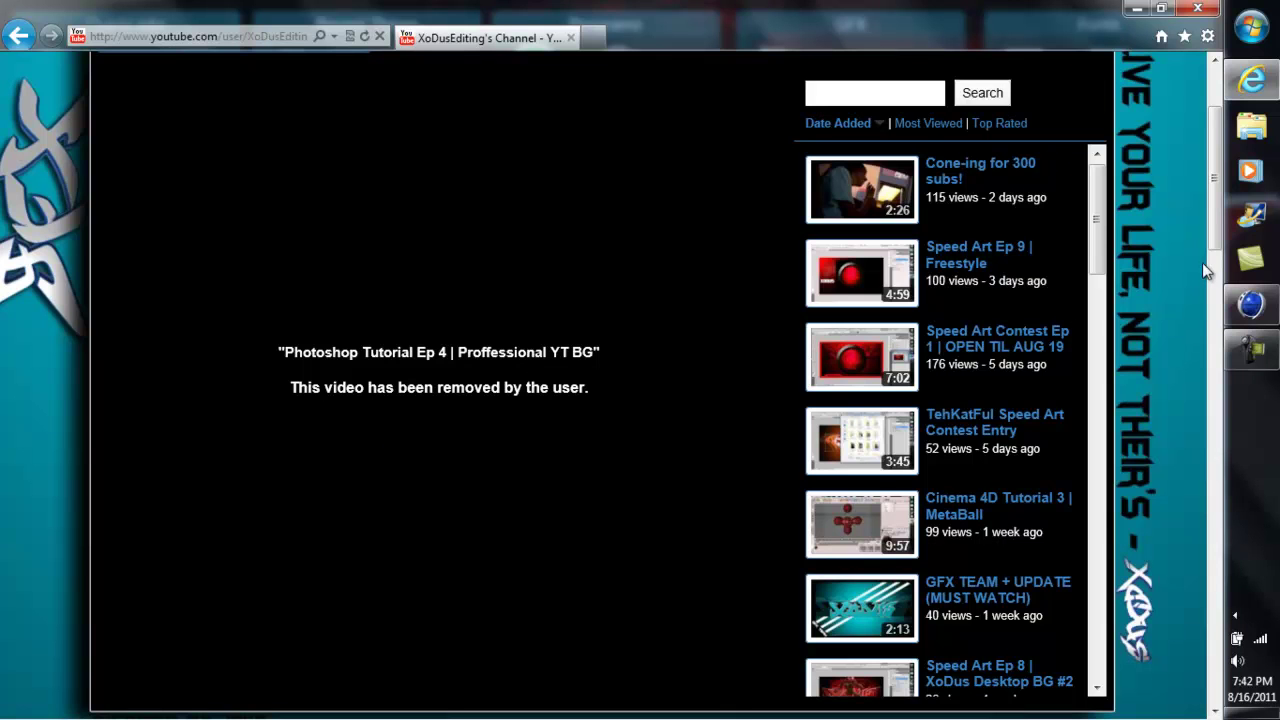
pyautogui.moveTo(1216, 236); pyautogui.dragTo(1218, 300)
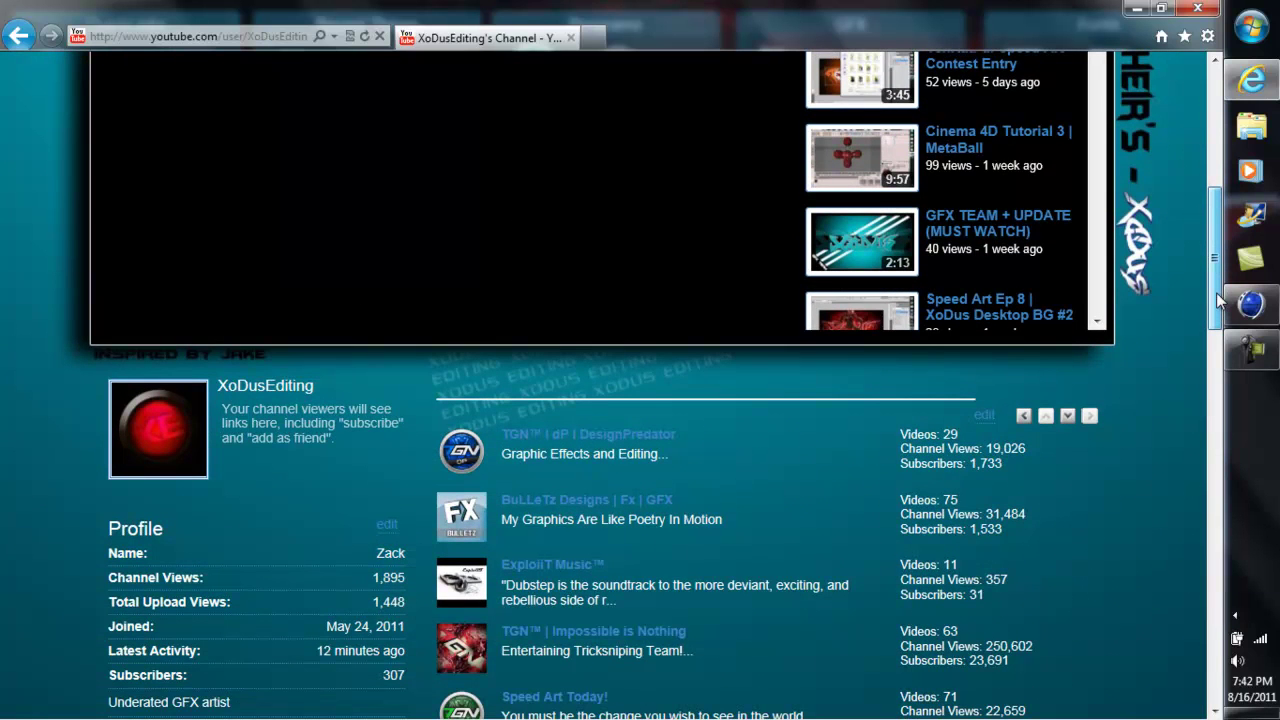
pyautogui.moveTo(1218, 300); pyautogui.dragTo(1237, 113)
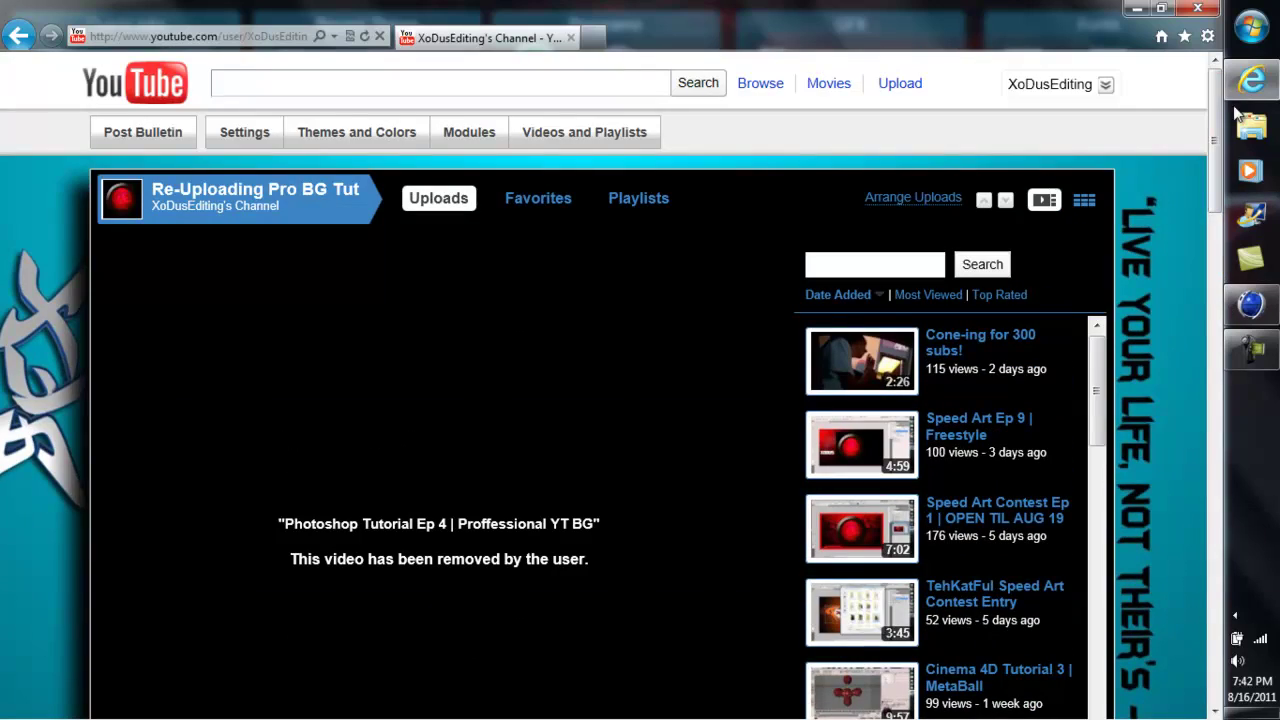
# Switch to Cinema 4D and add a Sphere with radius 50 m and 100 segments.
pyautogui.click(1158, 12)
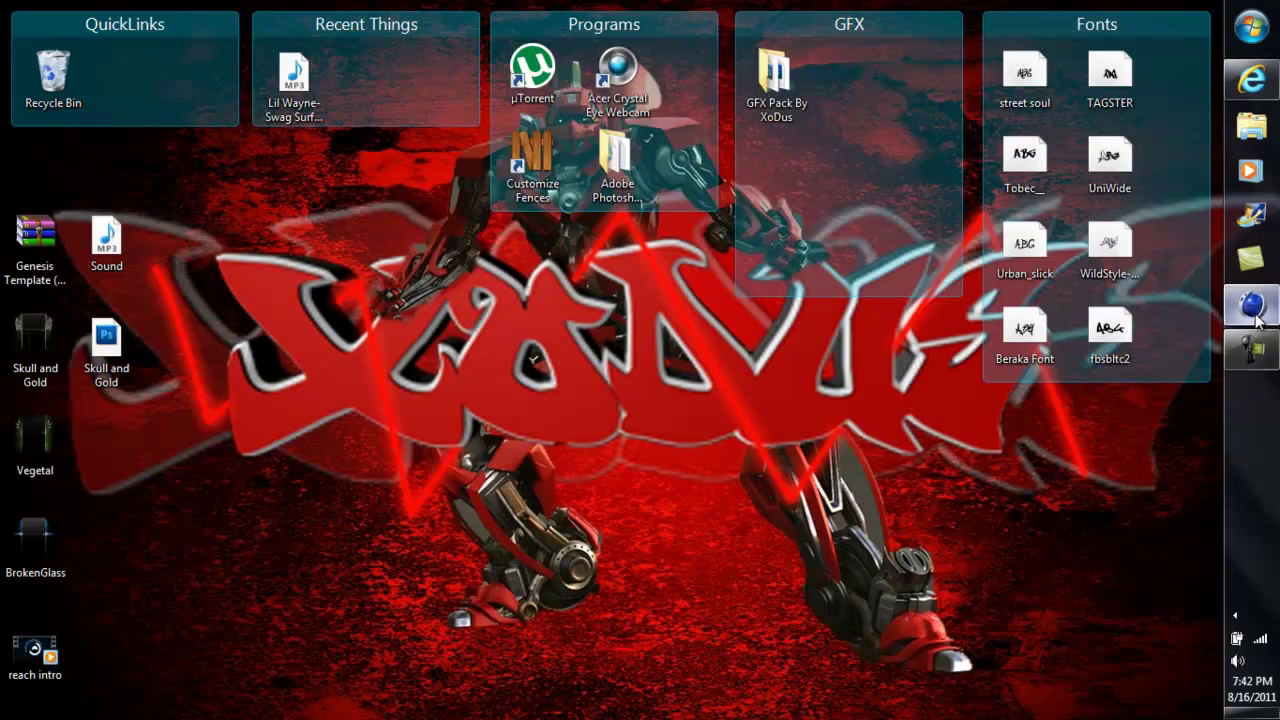
pyautogui.click(1250, 305)
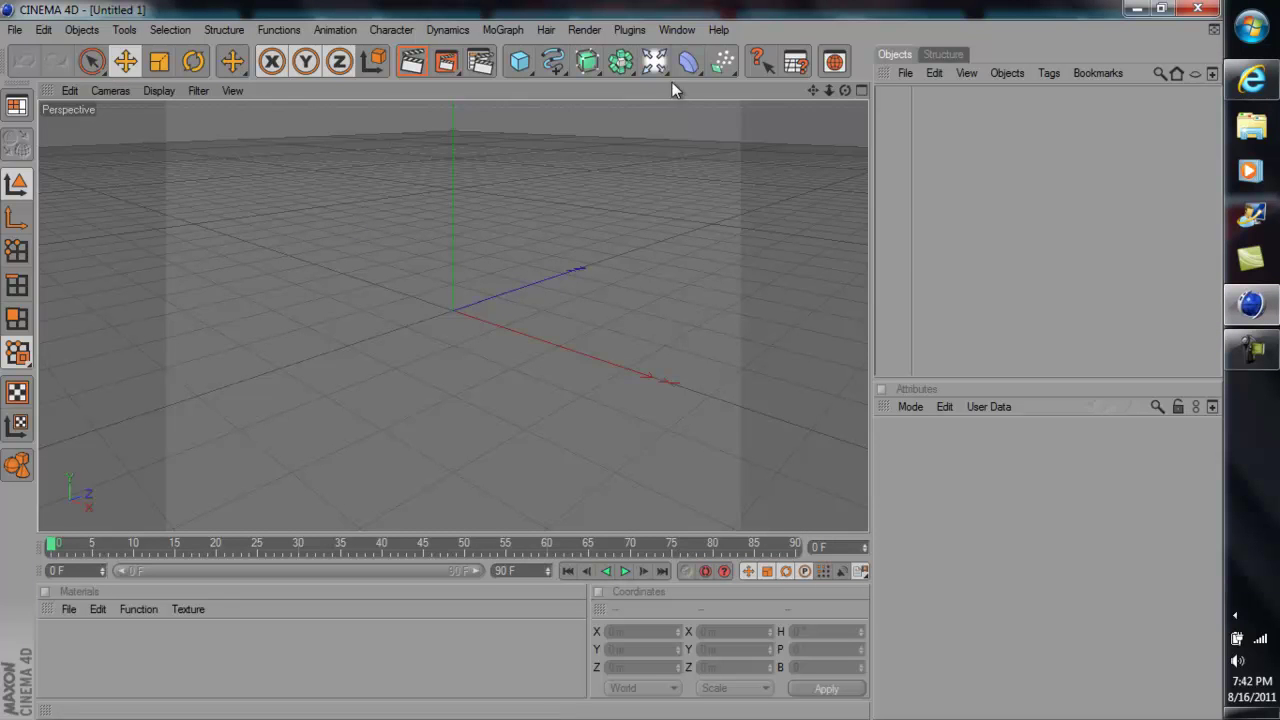
pyautogui.moveTo(521, 63); pyautogui.dragTo(690, 77)
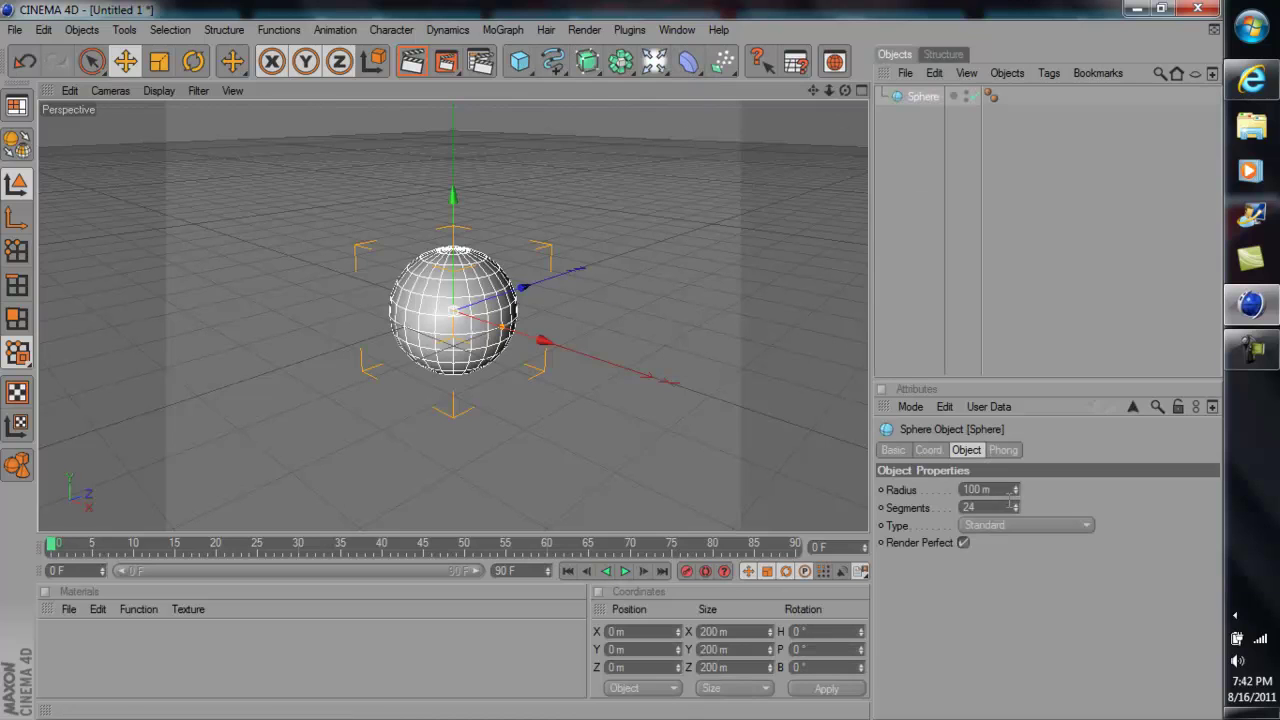
pyautogui.doubleClick(977, 489)
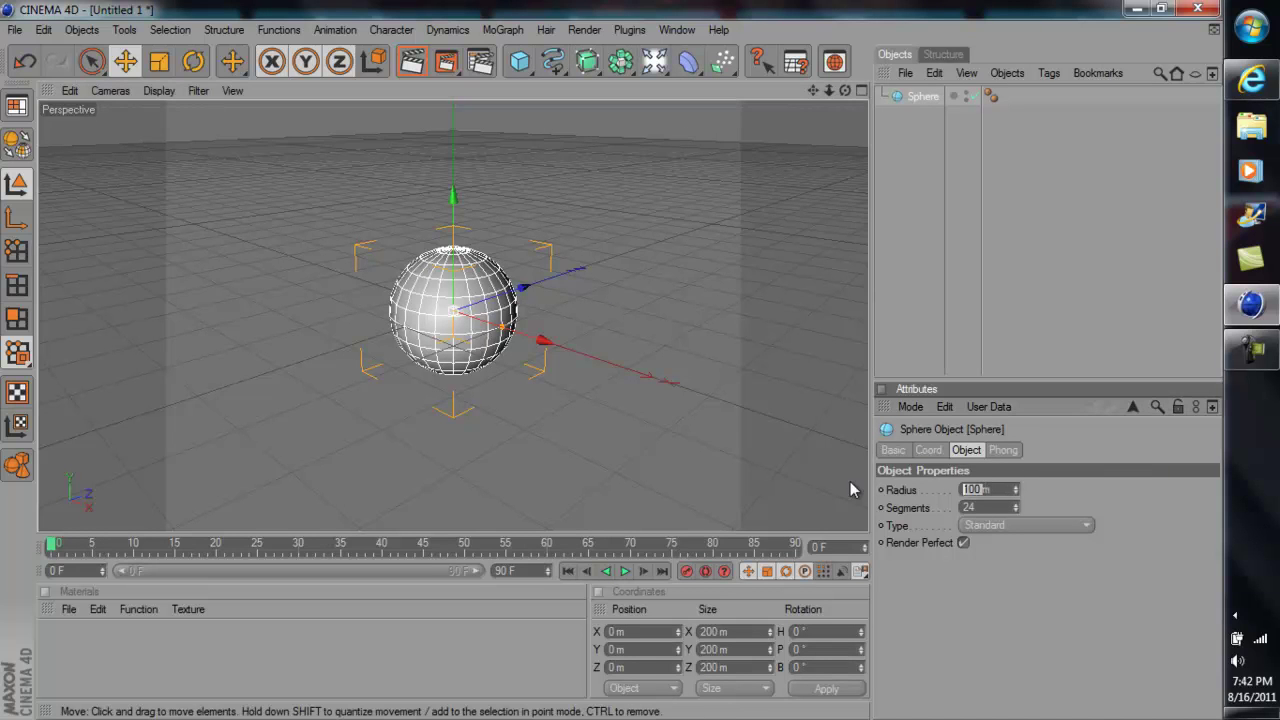
pyautogui.write('5')
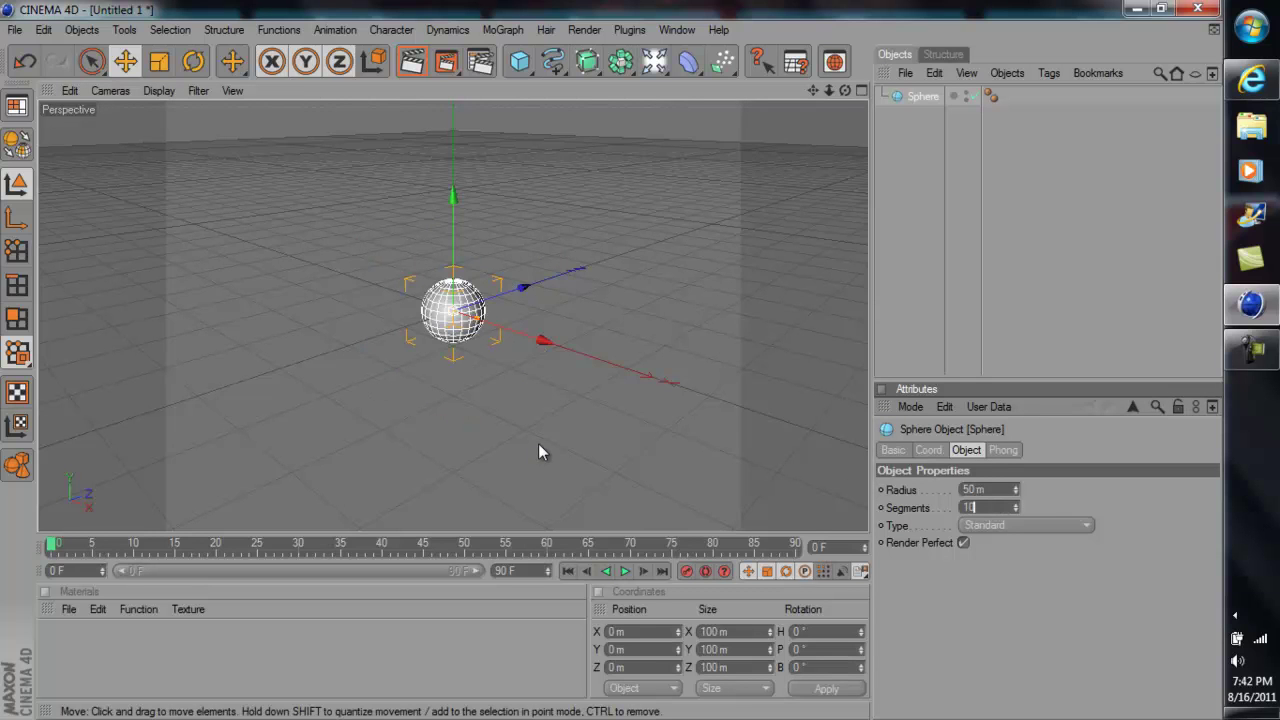
pyautogui.write('100')
pyautogui.press('Return')
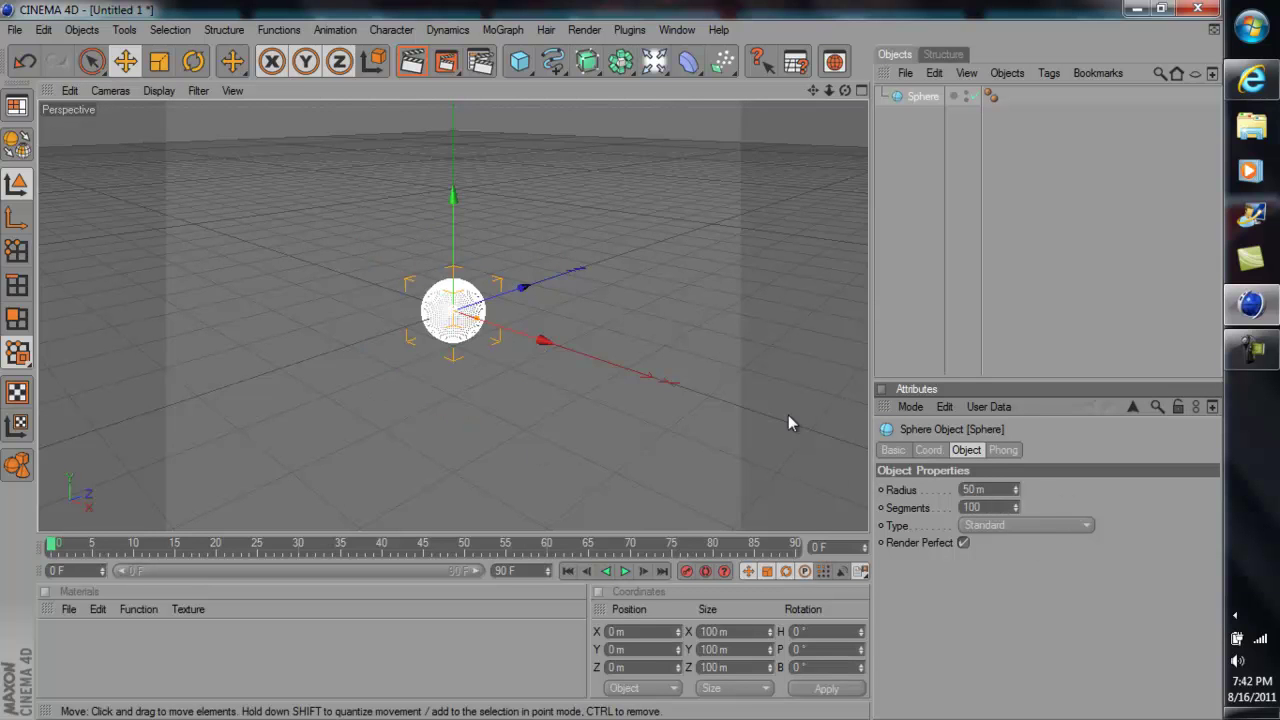
pyautogui.moveTo(828, 90); pyautogui.dragTo(612, 362)
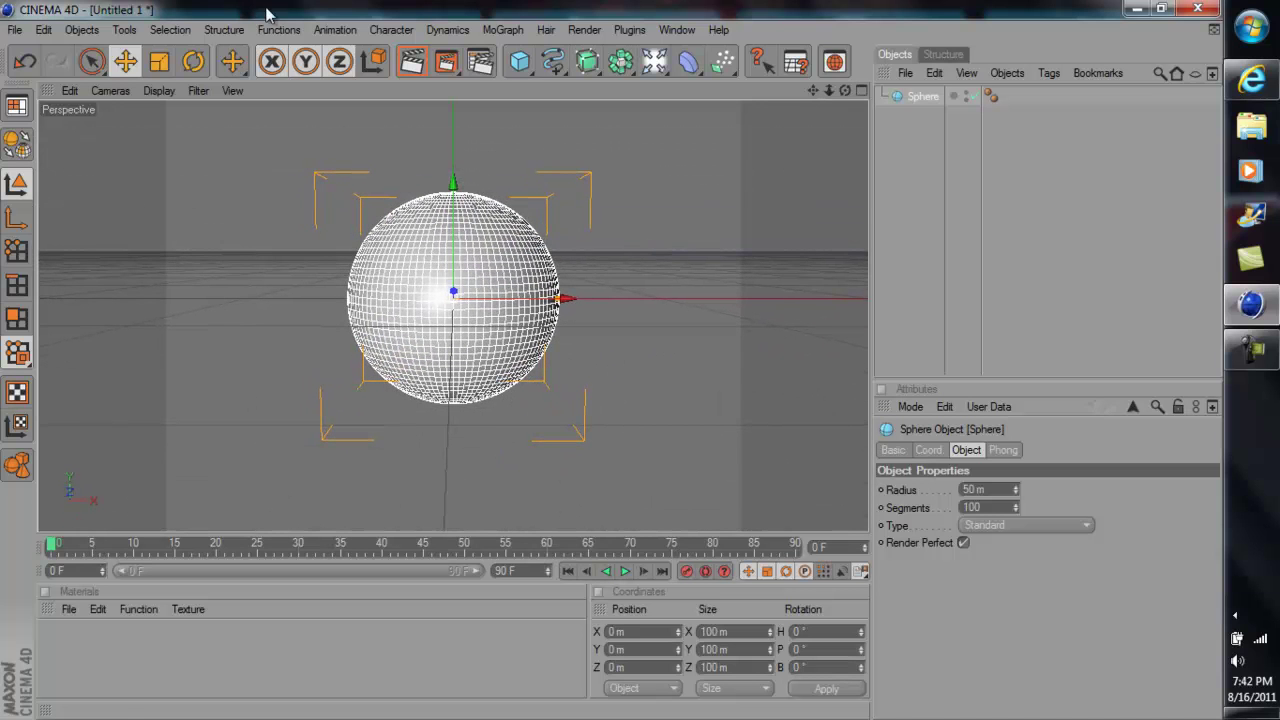
# Add a Tube with a 52 m inner and 57 m outer radius.
pyautogui.click(521, 63)
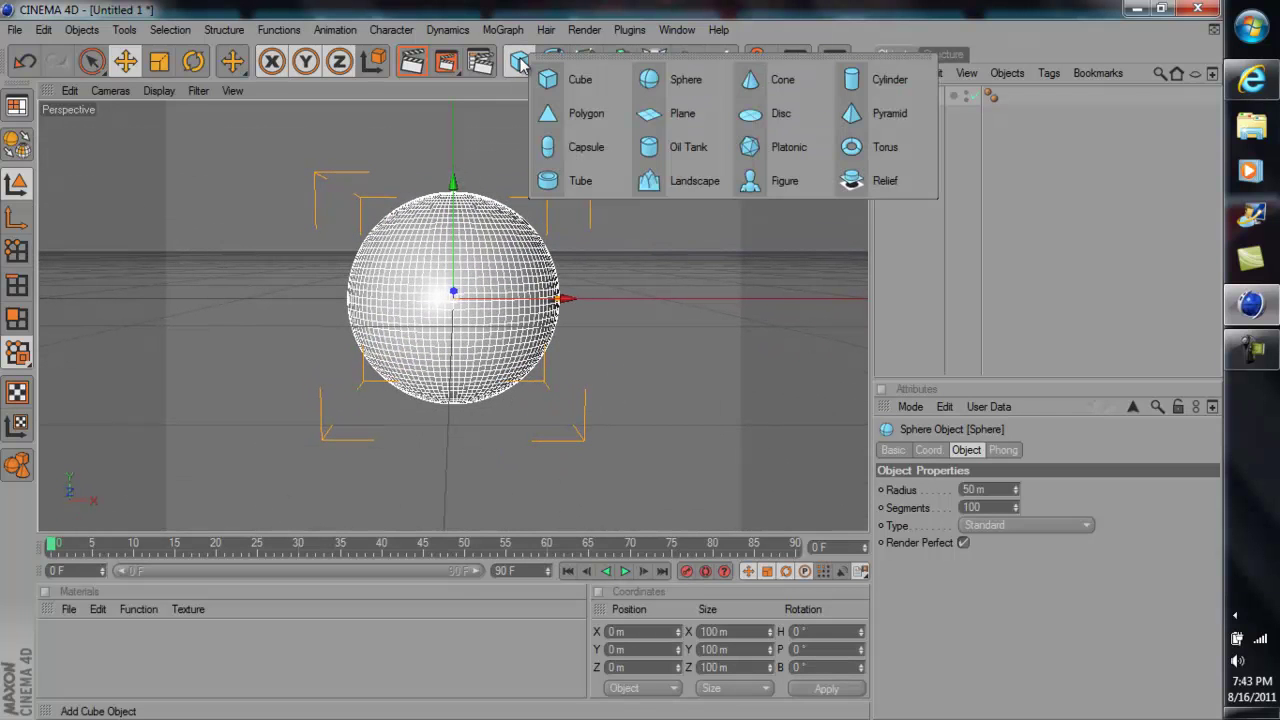
pyautogui.click(597, 177)
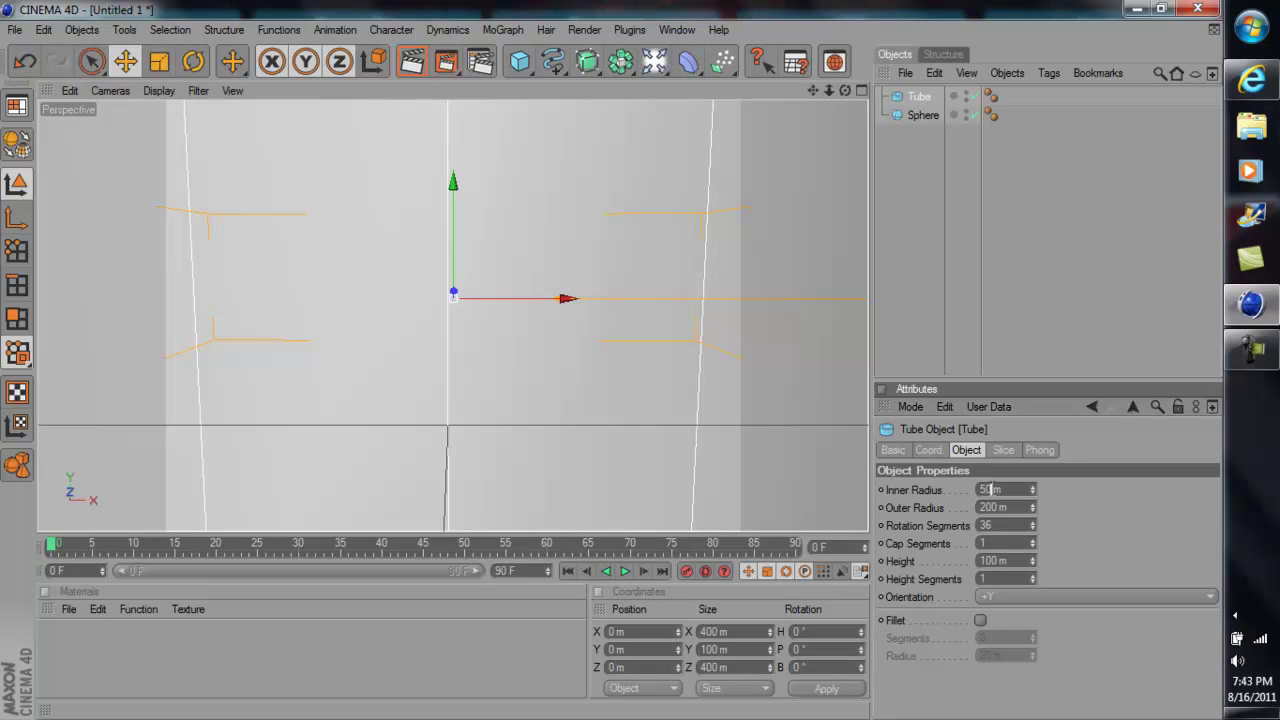
pyautogui.write('5')
pyautogui.write('5')
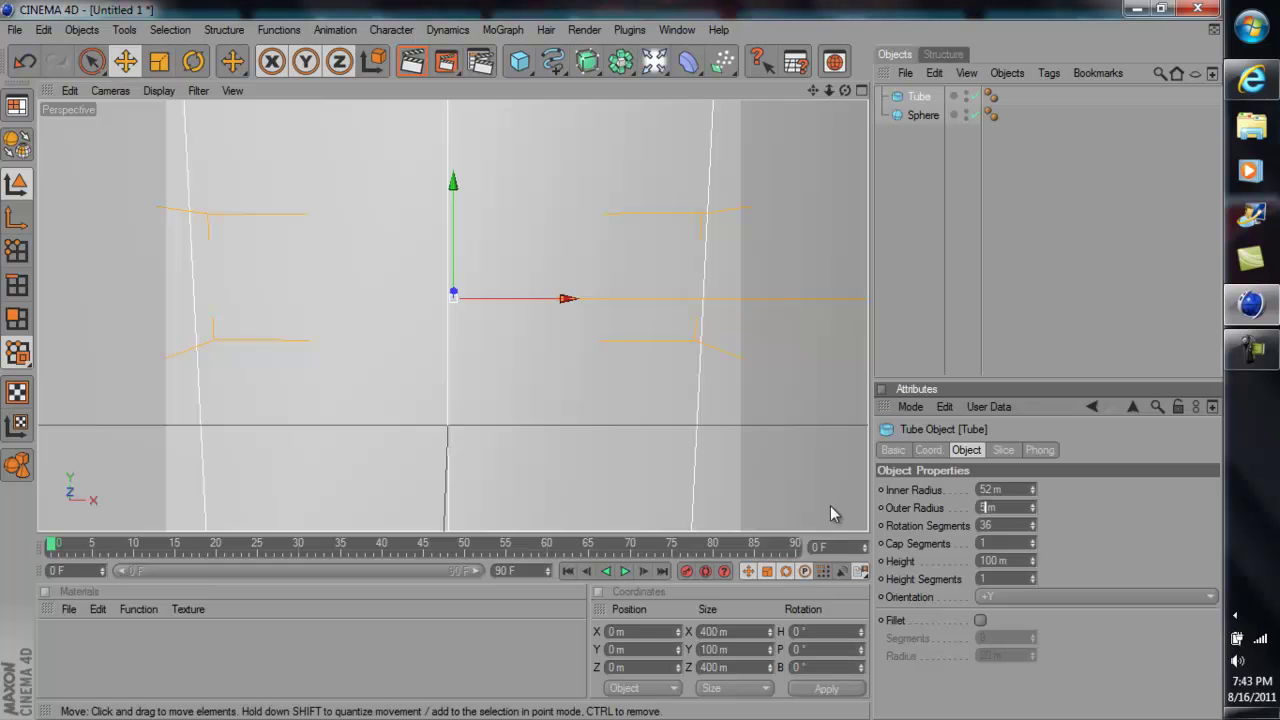
pyautogui.write('7')
pyautogui.press('Return')
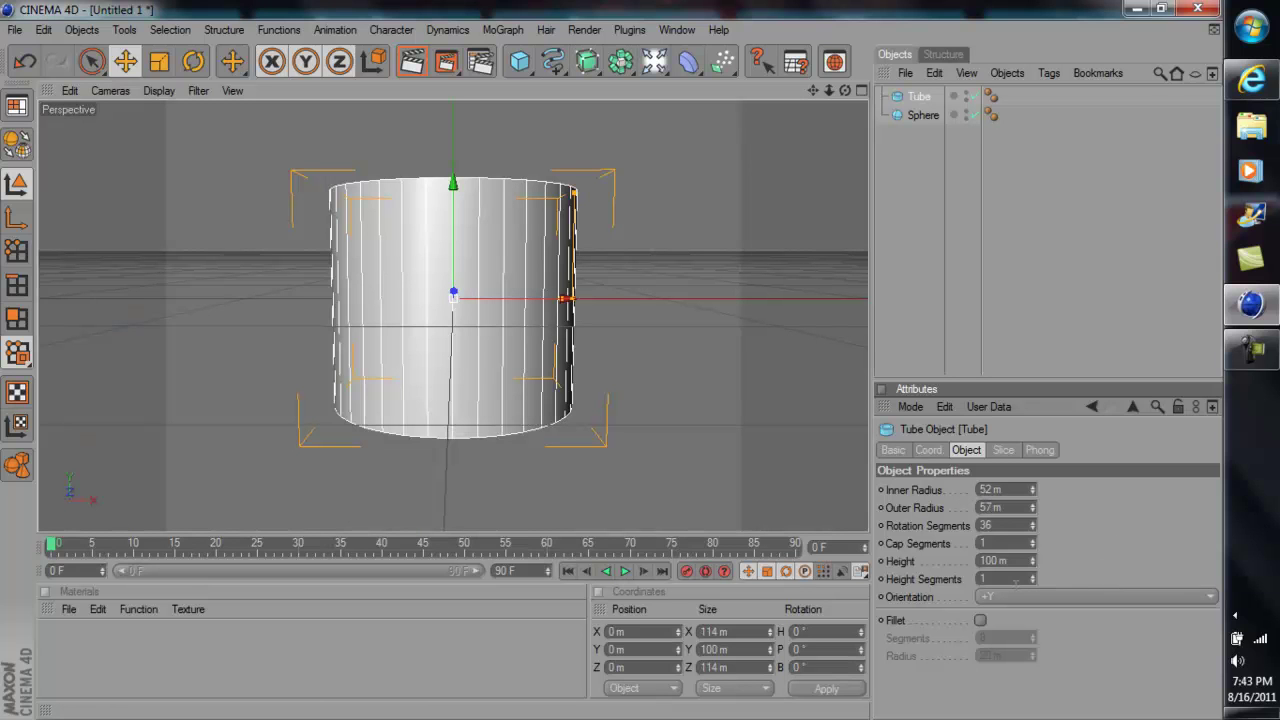
# Pitch the tube 90° in its coordinate settings.
pyautogui.click(932, 450)
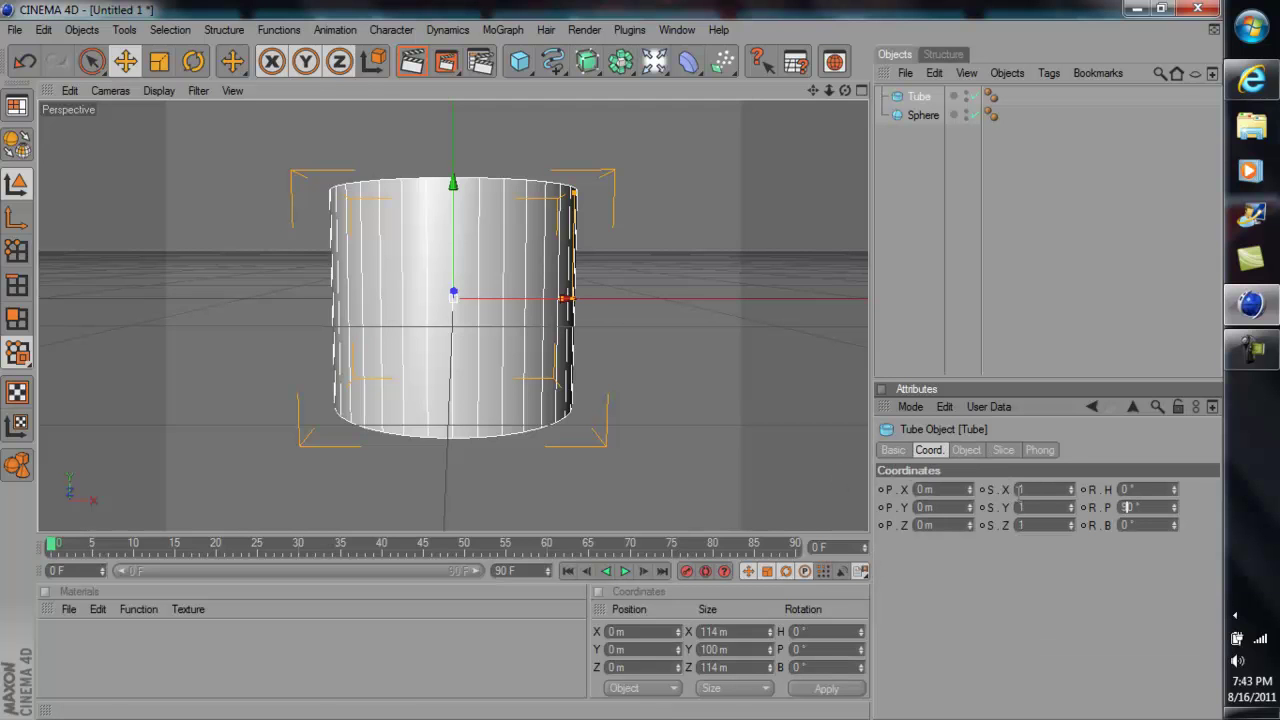
pyautogui.write('9')
pyautogui.press('Return')
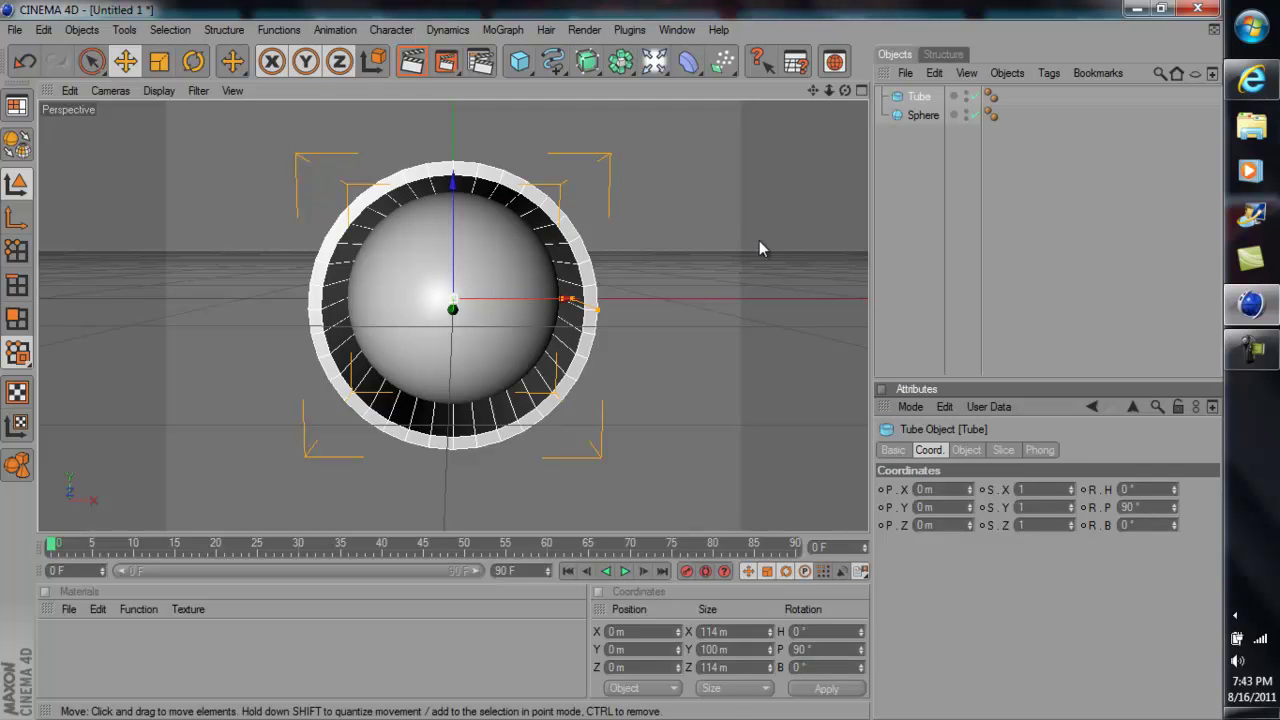
# Orbit the view around the sphere and tube to check the ring's placement.
pyautogui.keyDown('alt'); pyautogui.moveTo(453, 320); pyautogui.dragTo(612, 359); pyautogui.keyUp('alt')
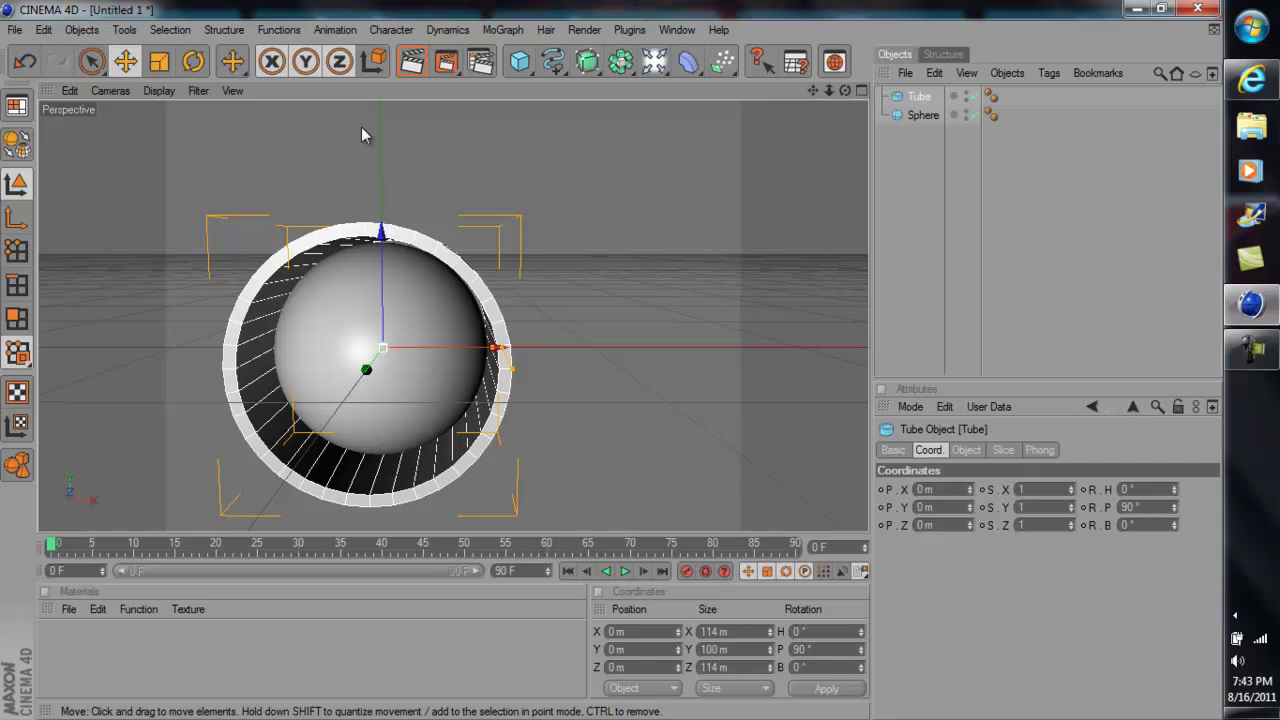
pyautogui.keyDown('alt'); pyautogui.moveTo(365, 378); pyautogui.dragTo(613, 363, button='middle'); pyautogui.keyUp('alt')
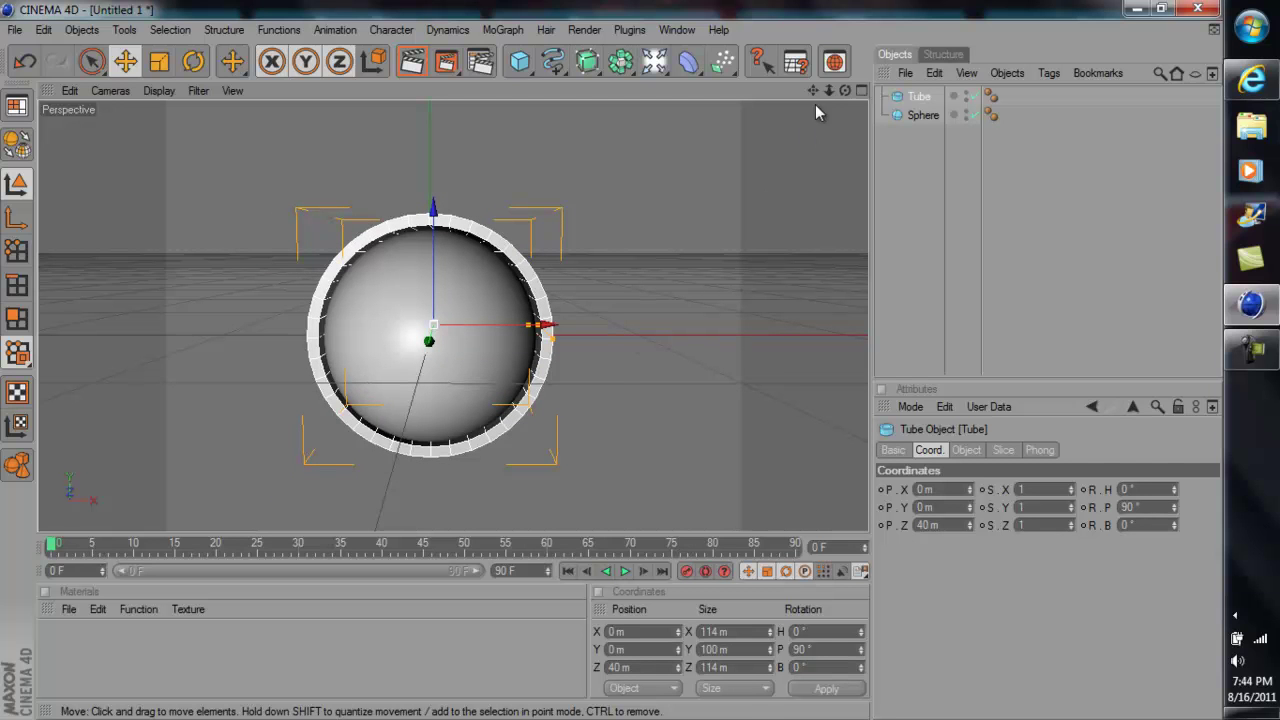
pyautogui.moveTo(845, 91); pyautogui.dragTo(613, 360)
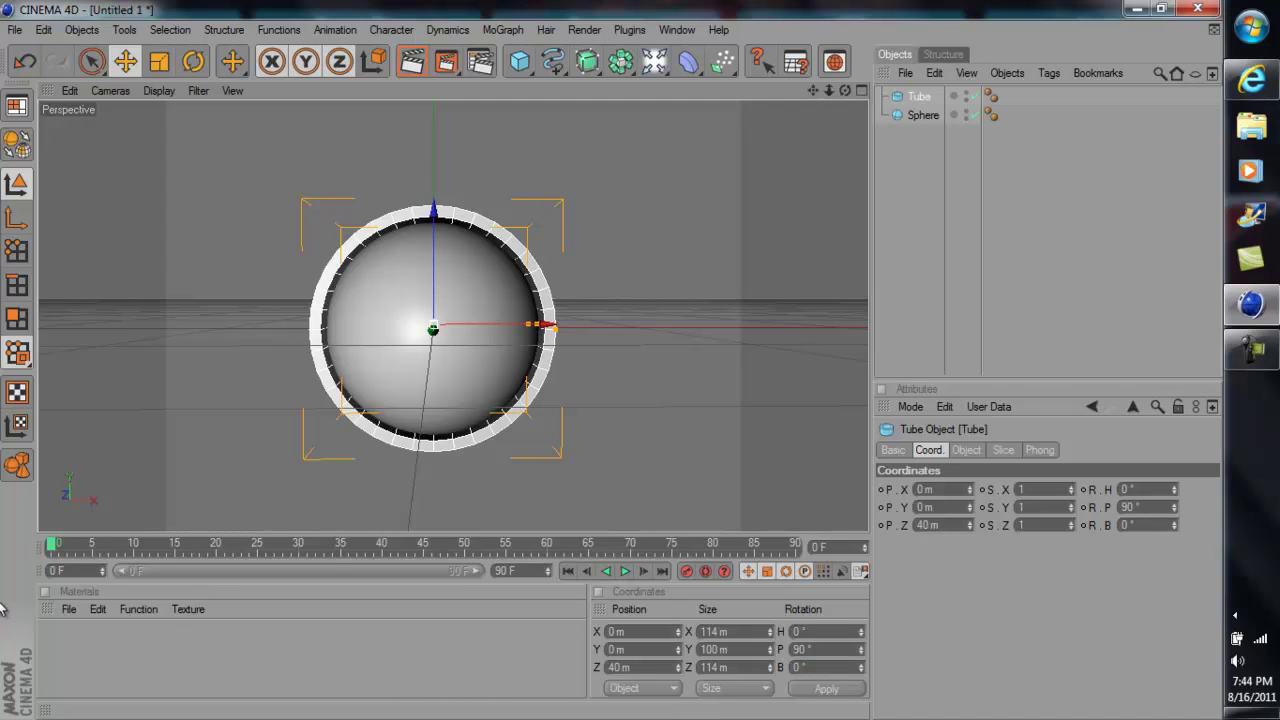
# Load the Glossy-Blue material preset onto the sphere, then bring up the Tube's shape settings.
pyautogui.click(66, 612)
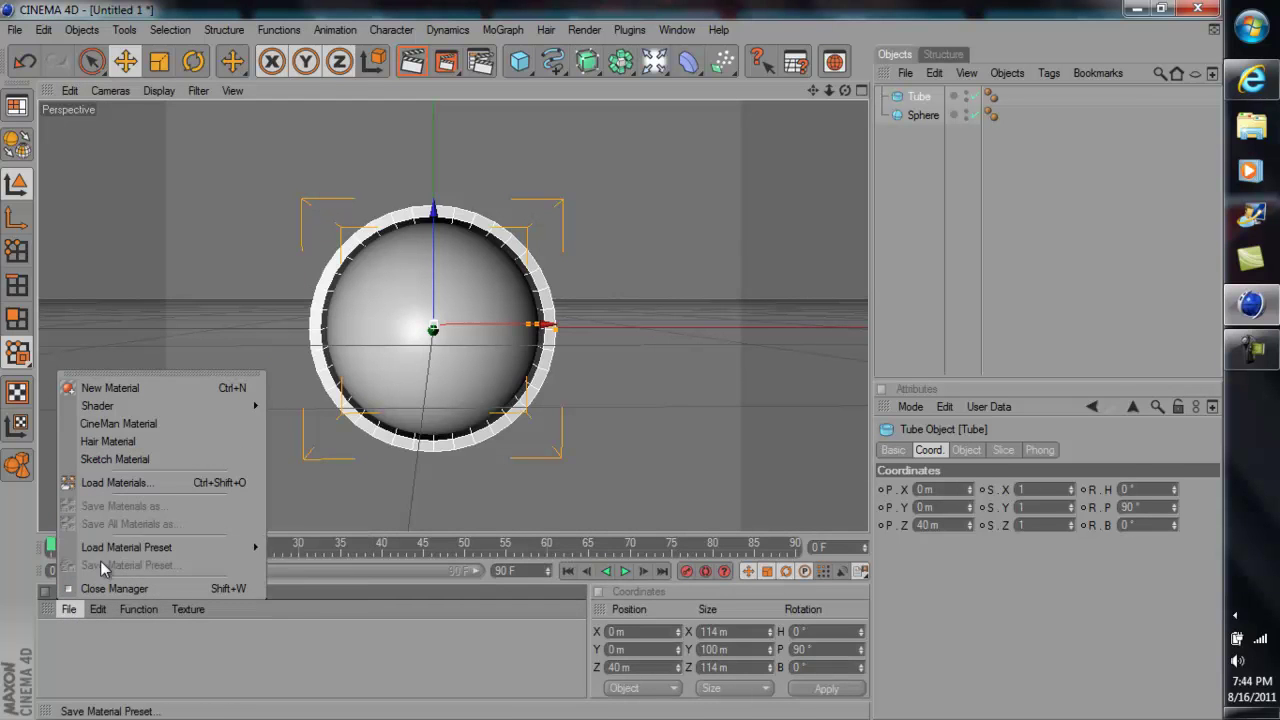
pyautogui.moveTo(113, 547)
pyautogui.moveTo(310, 565)
pyautogui.moveTo(397, 566)
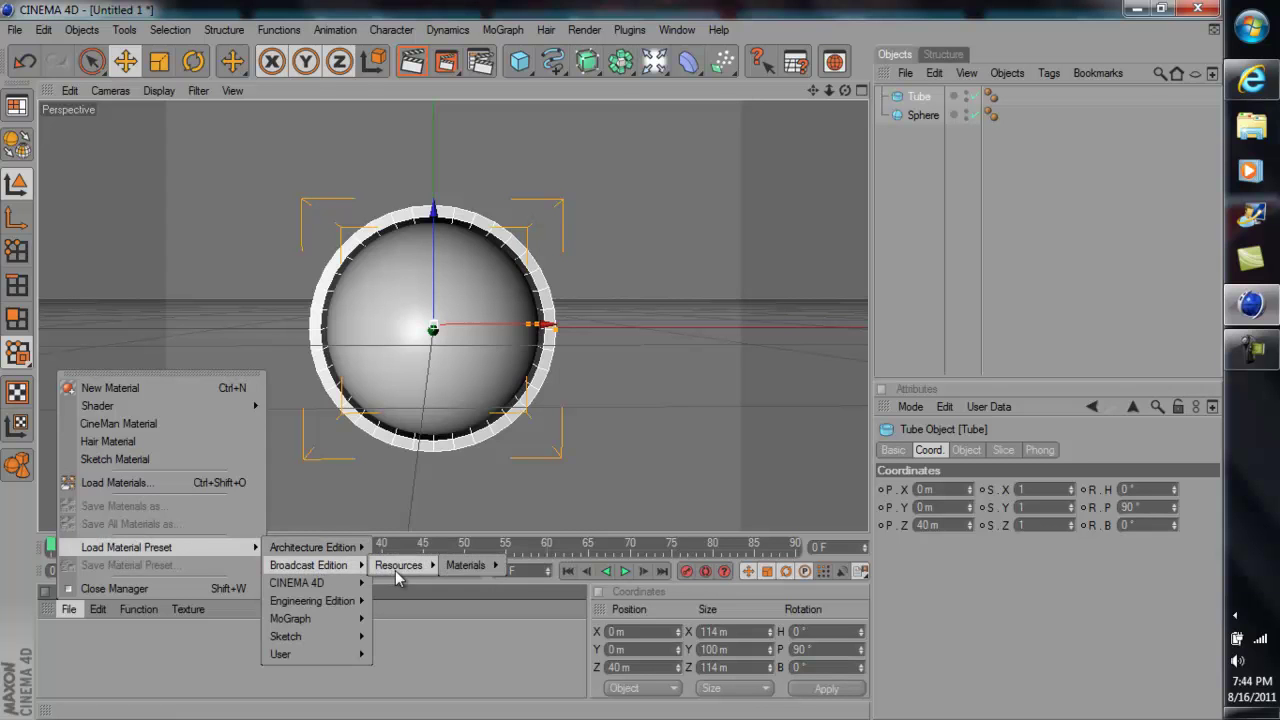
pyautogui.moveTo(466, 566)
pyautogui.moveTo(540, 586)
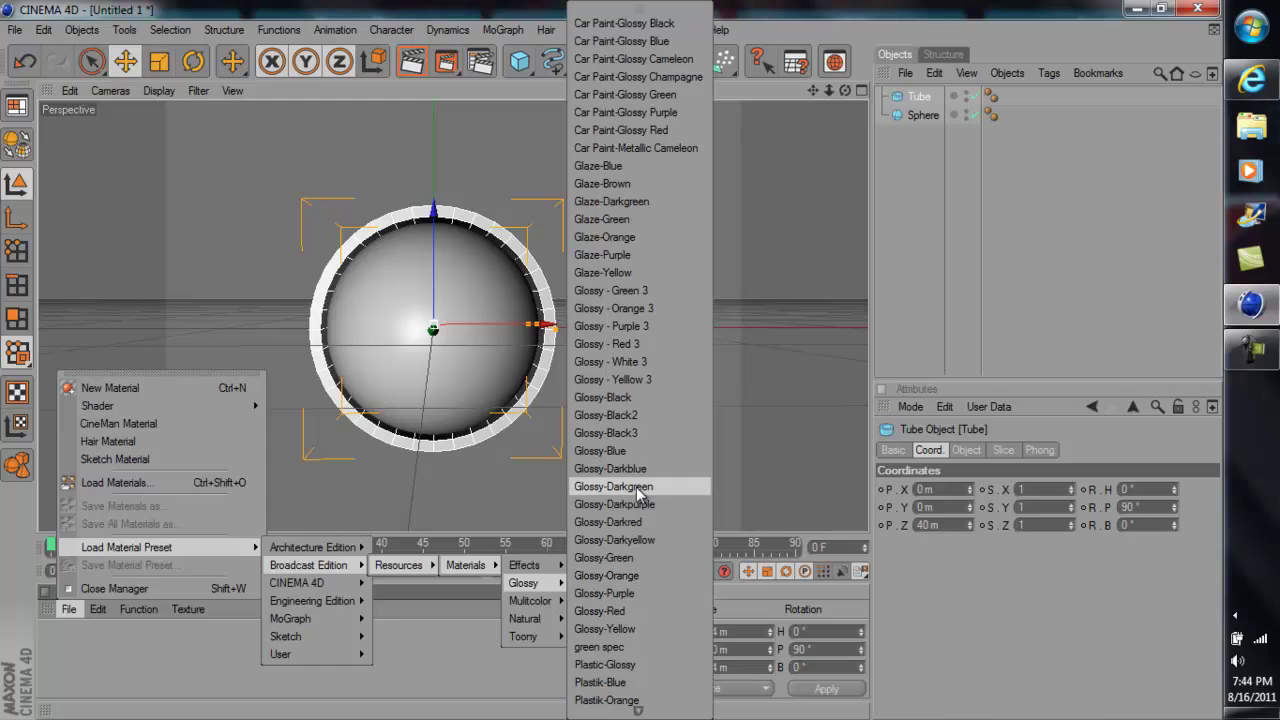
pyautogui.click(640, 455)
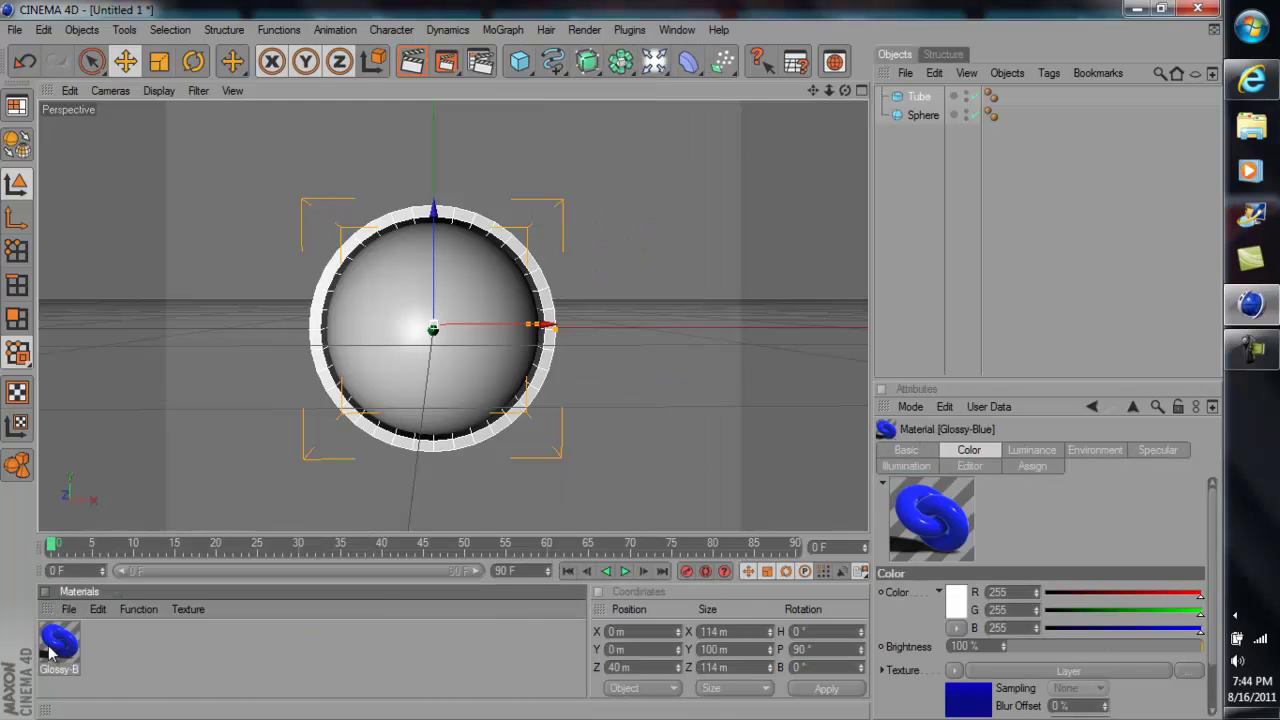
pyautogui.moveTo(49, 648); pyautogui.dragTo(377, 376)
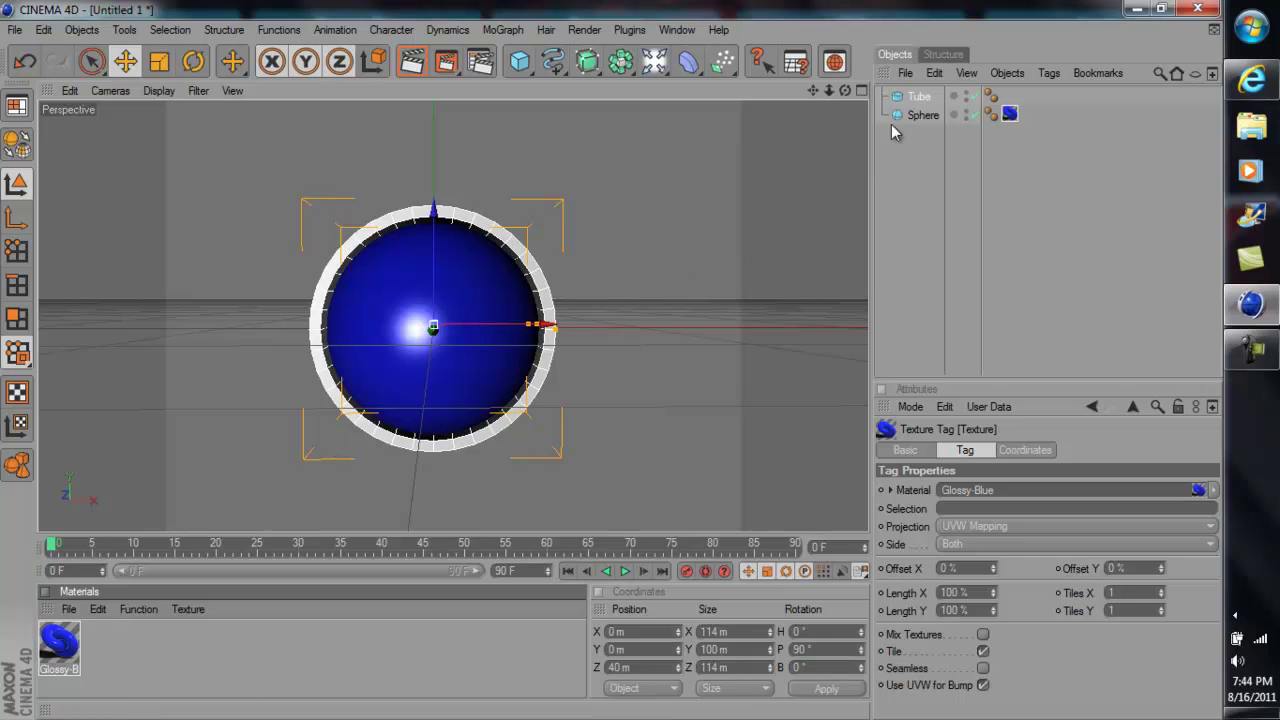
pyautogui.click(918, 96)
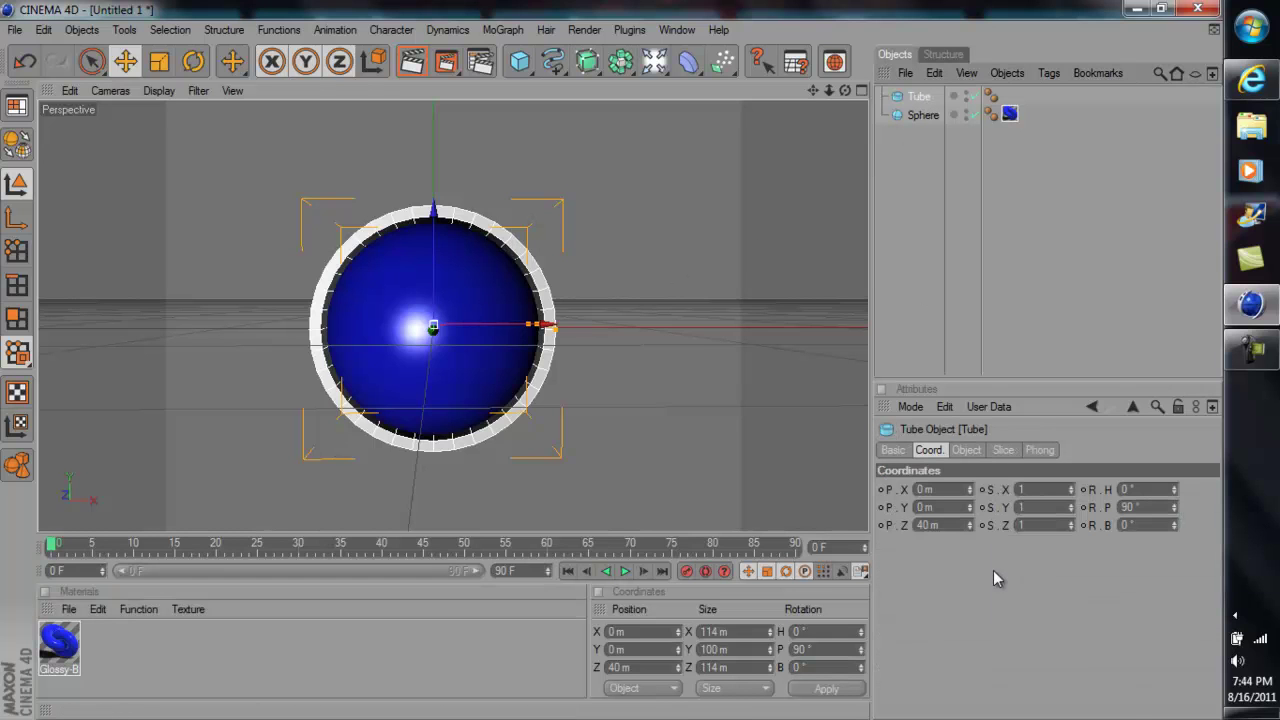
pyautogui.click(966, 450)
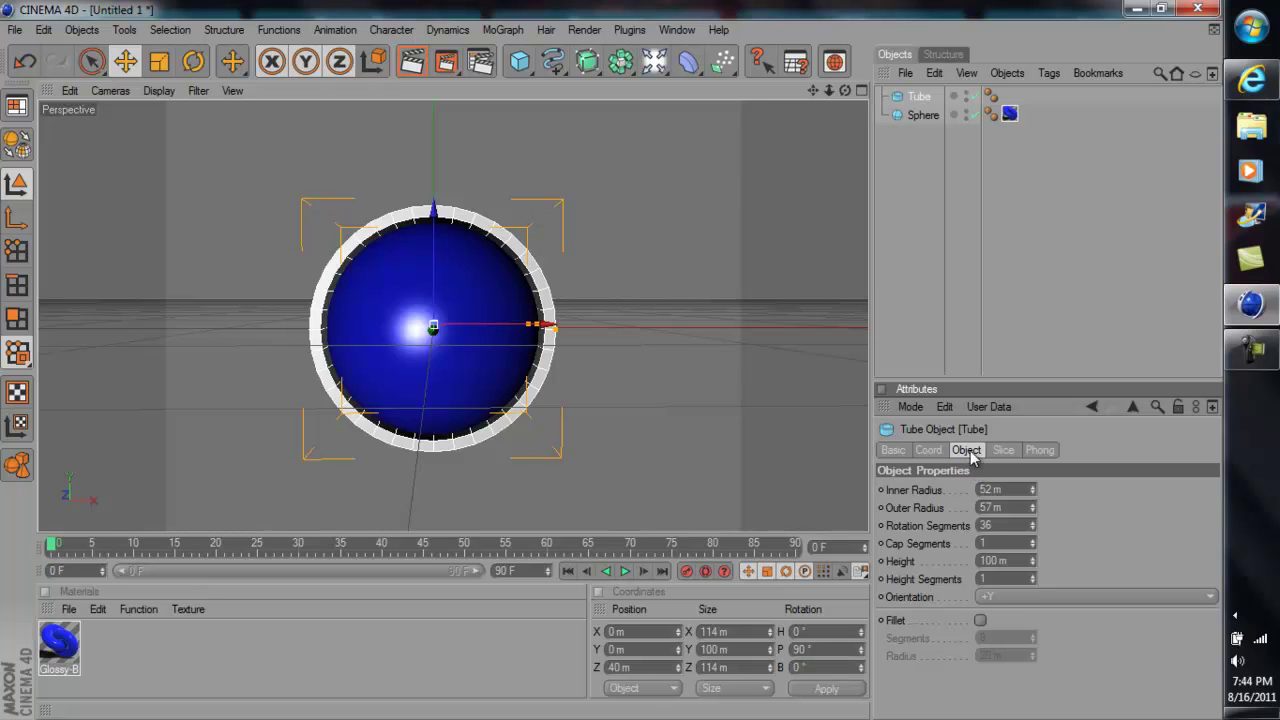
# Enable Fillet on the tube and coat it with the Metal - Lead preset material.
pyautogui.click(980, 621)
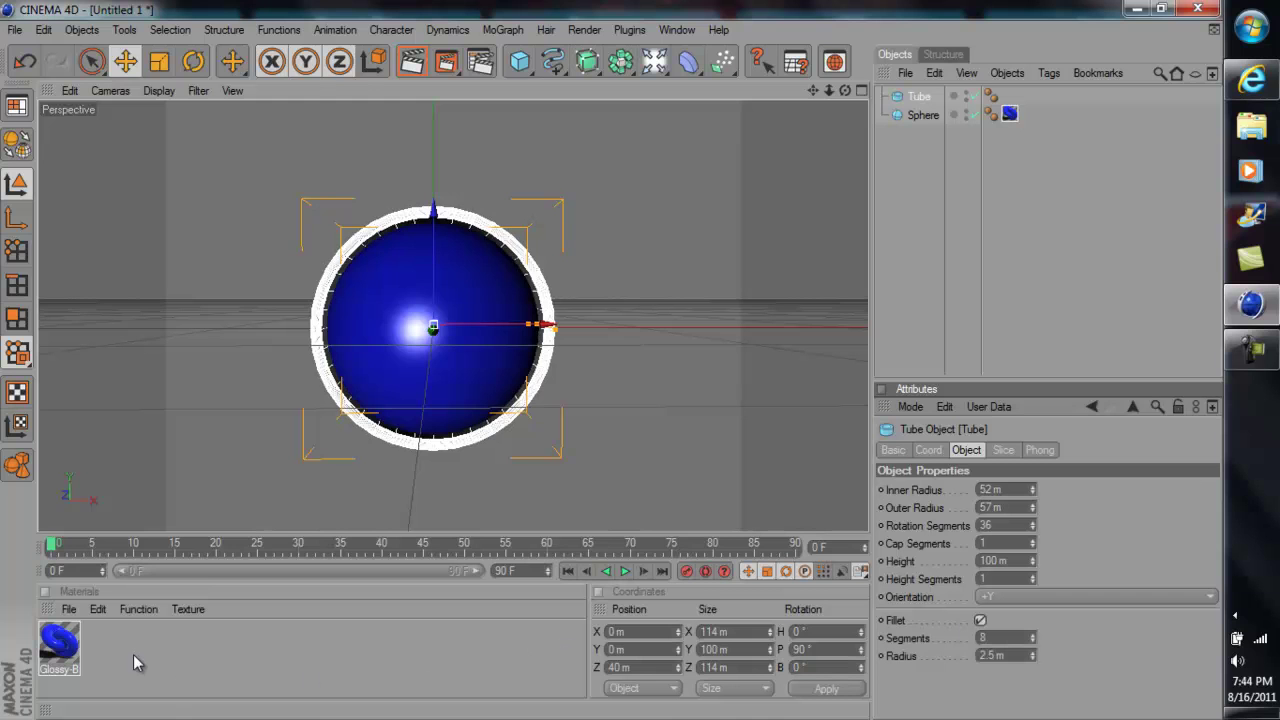
pyautogui.click(69, 609)
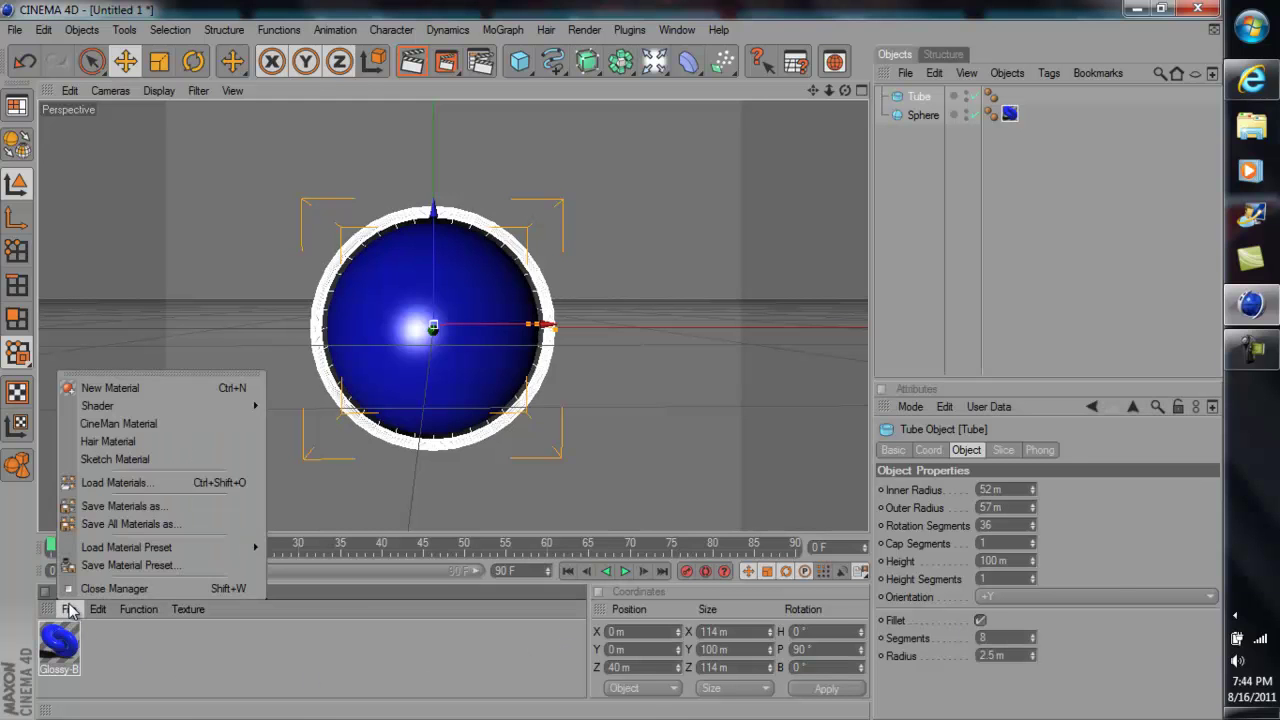
pyautogui.moveTo(310, 549)
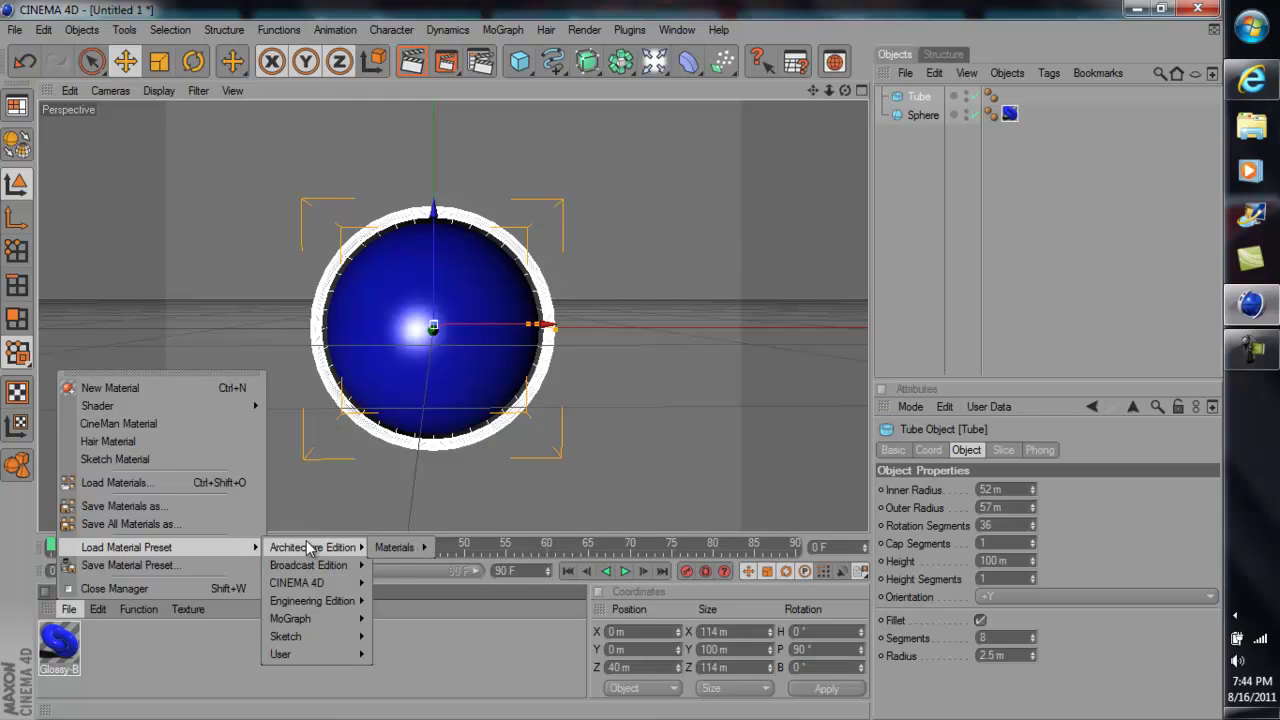
pyautogui.moveTo(321, 606)
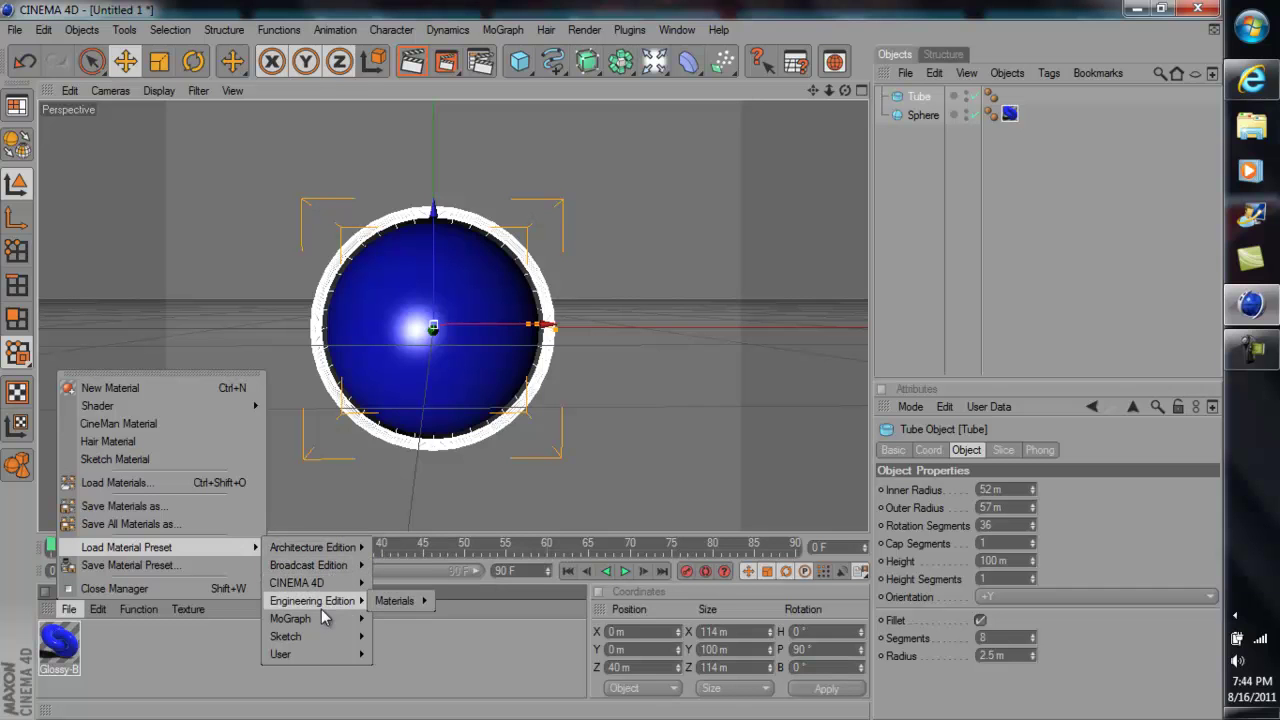
pyautogui.moveTo(392, 602)
pyautogui.moveTo(445, 605)
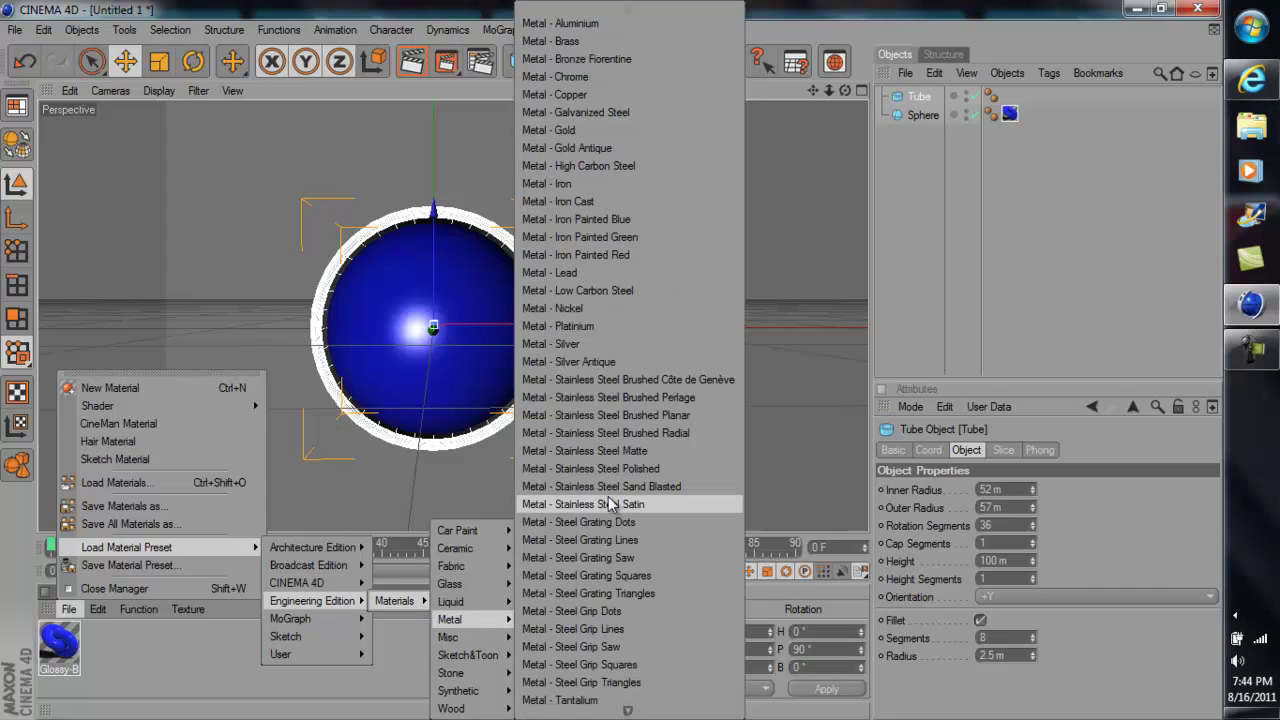
pyautogui.click(595, 273)
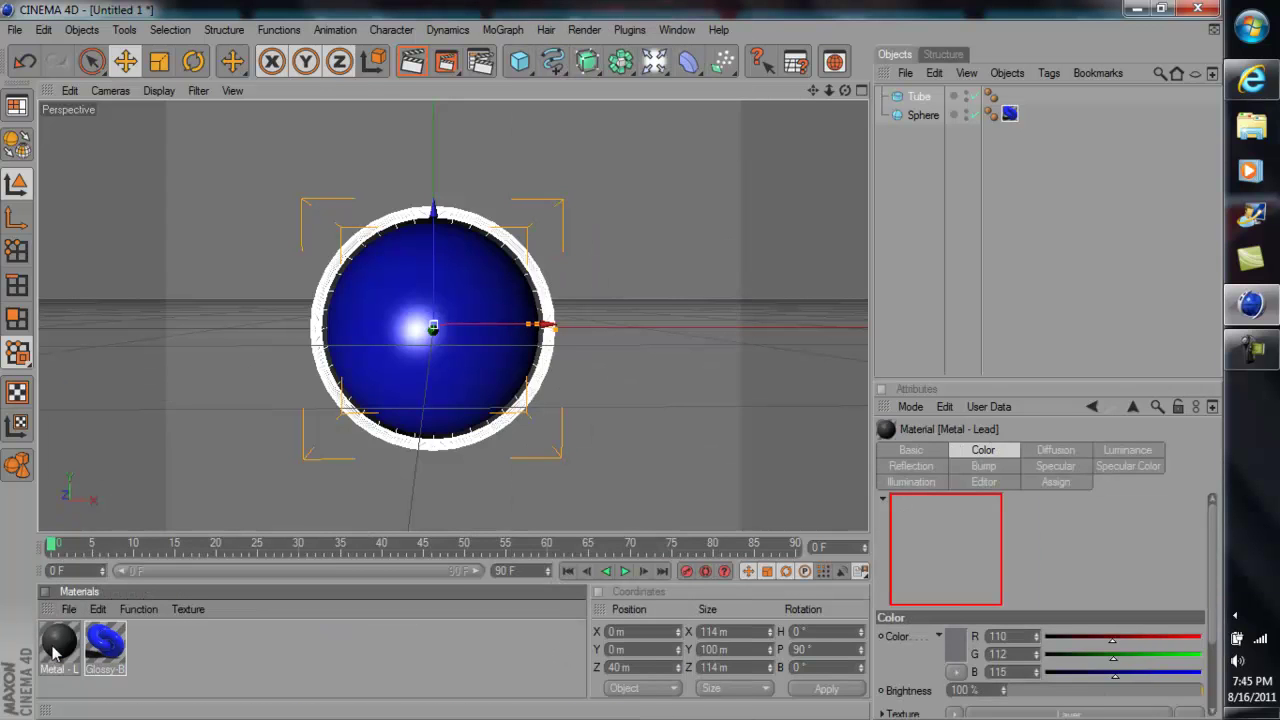
pyautogui.moveTo(55, 652); pyautogui.dragTo(316, 333)
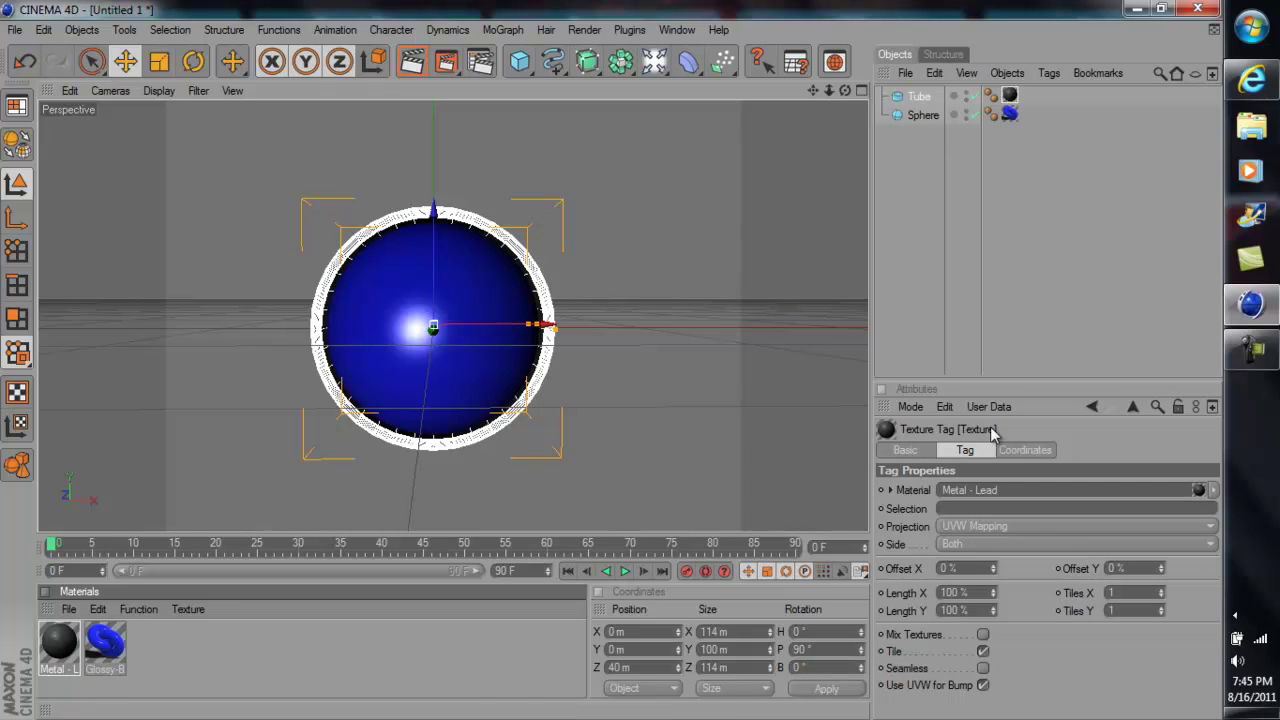
# Widen the tube's outer radius to 65 m.
pyautogui.click(916, 96)
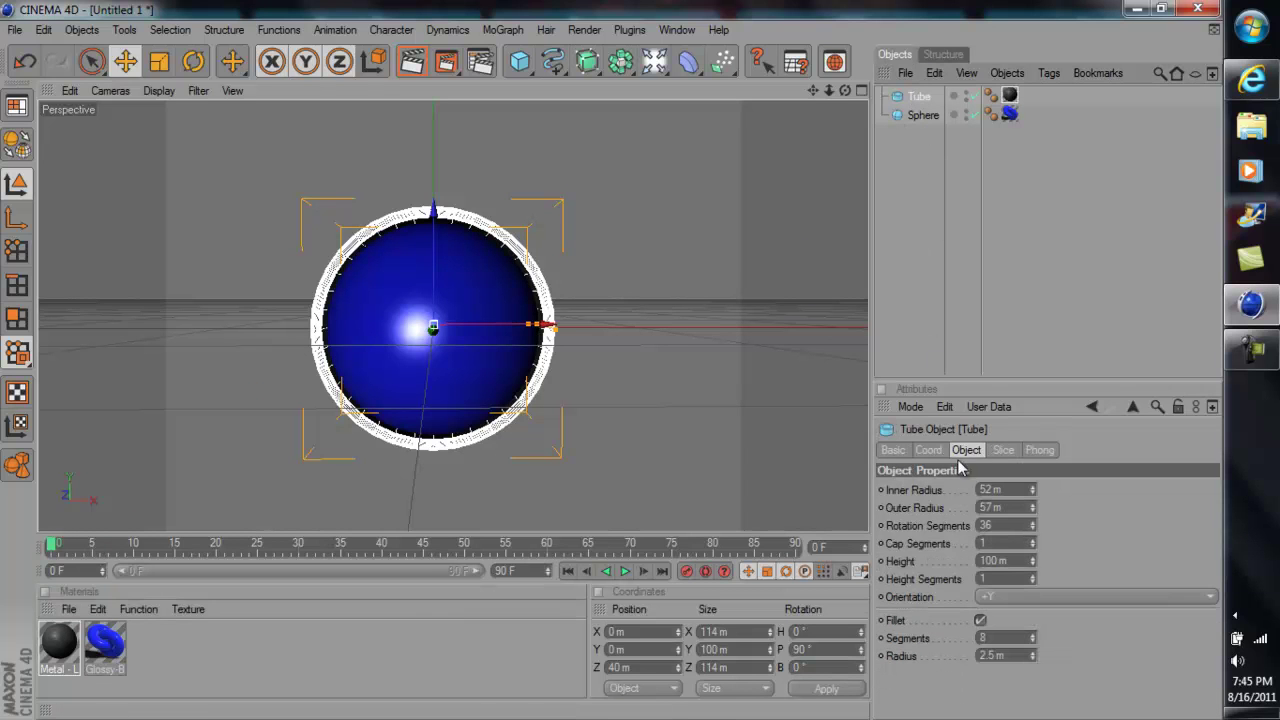
pyautogui.doubleClick(990, 508)
pyautogui.write('65')
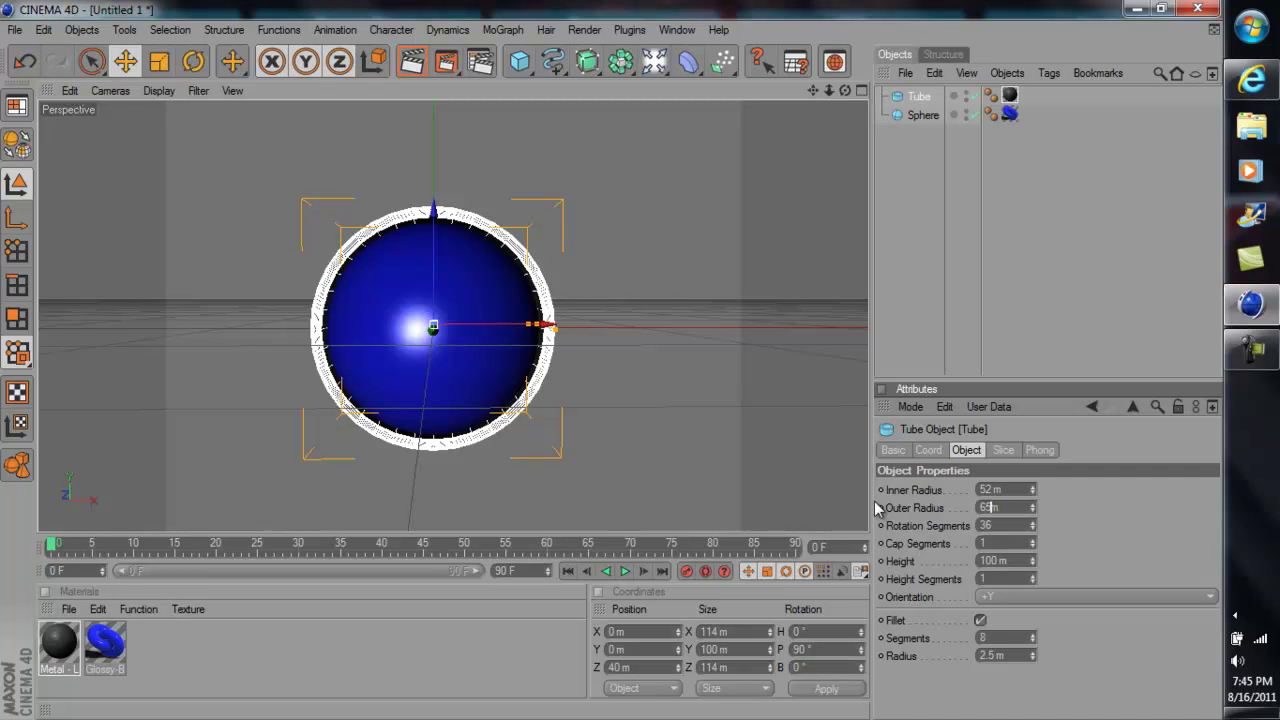
pyautogui.press('Return')
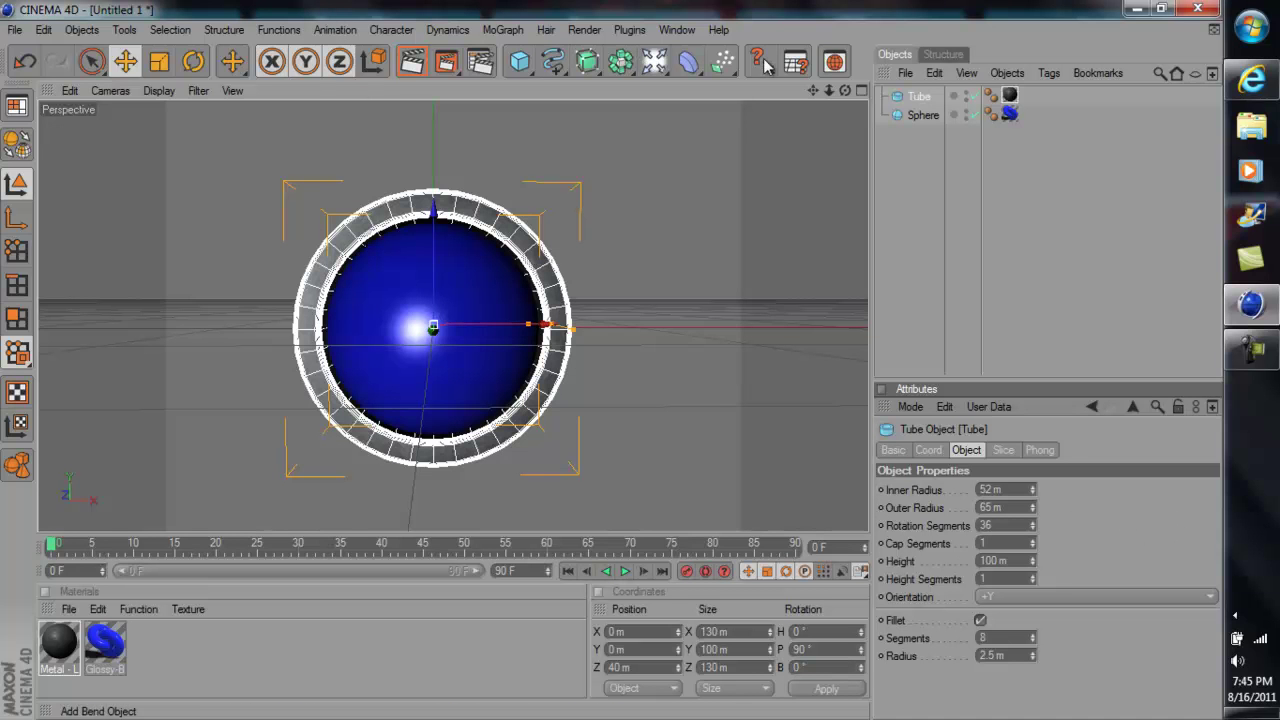
# Zoom in, test-render the blue orb inside the metal ring, then reselect the tube's outer radius.
pyautogui.moveTo(828, 90); pyautogui.dragTo(614, 368)
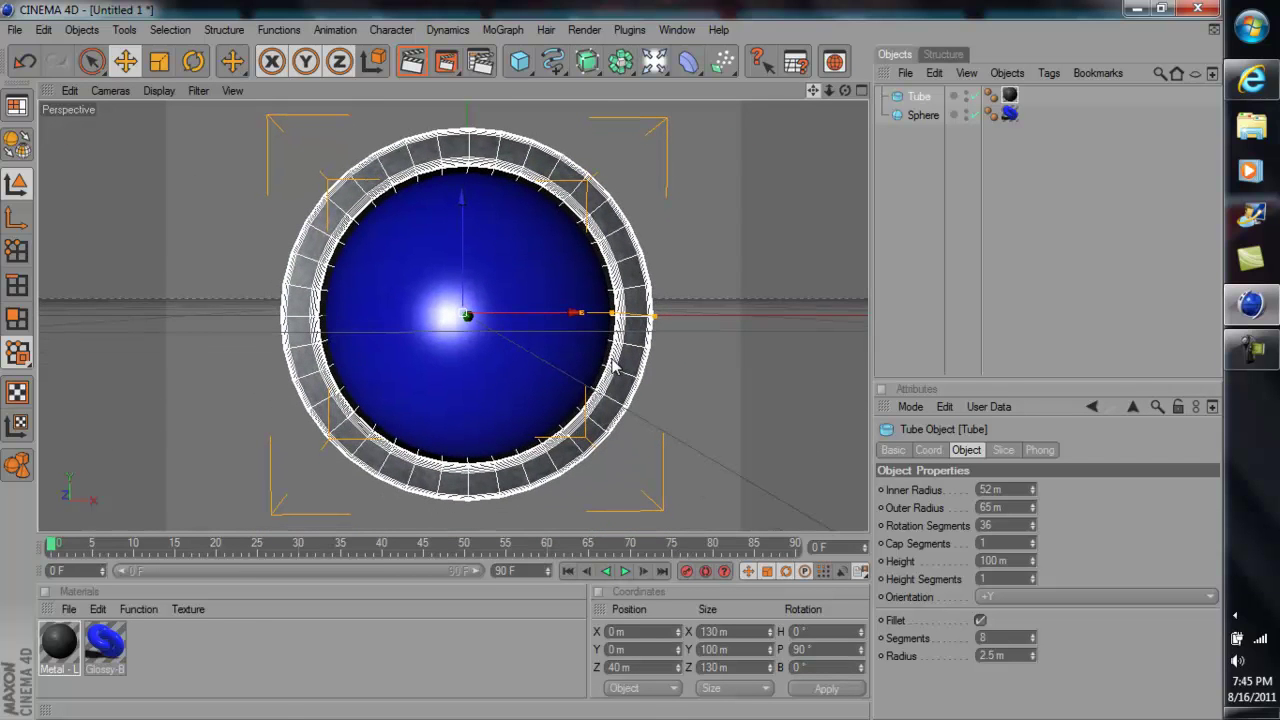
pyautogui.click(411, 65)
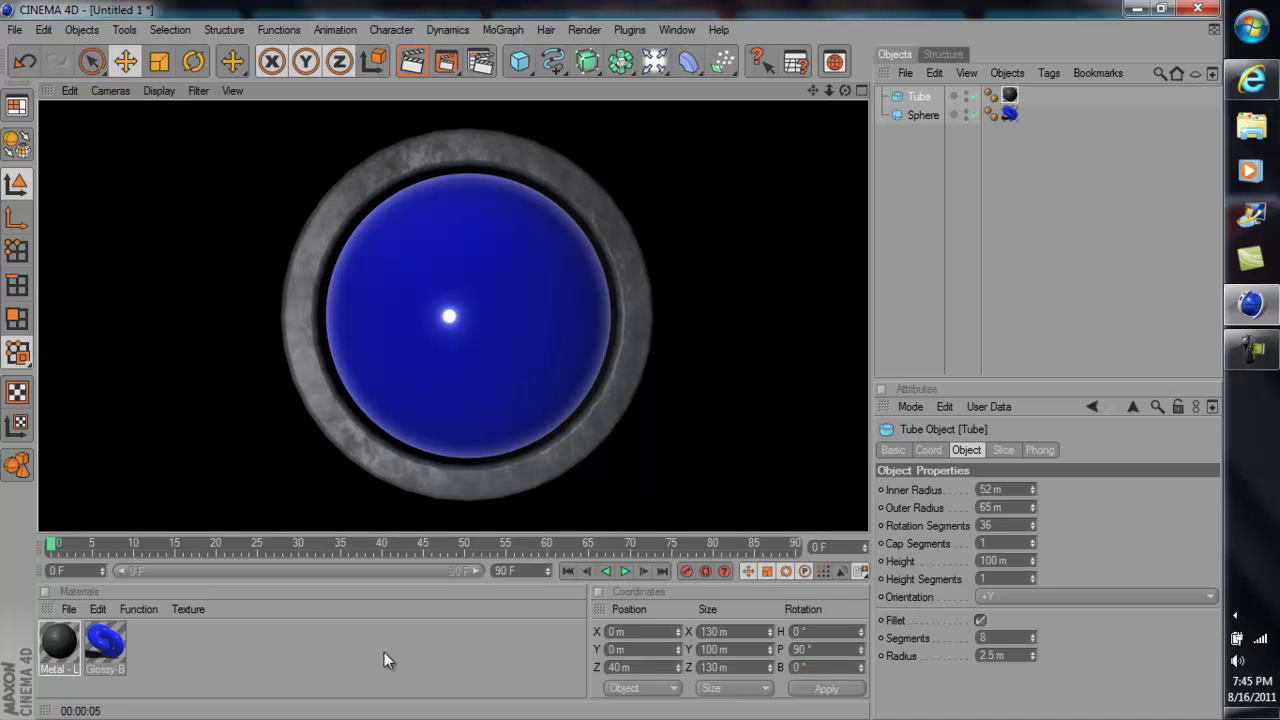
pyautogui.click(384, 652)
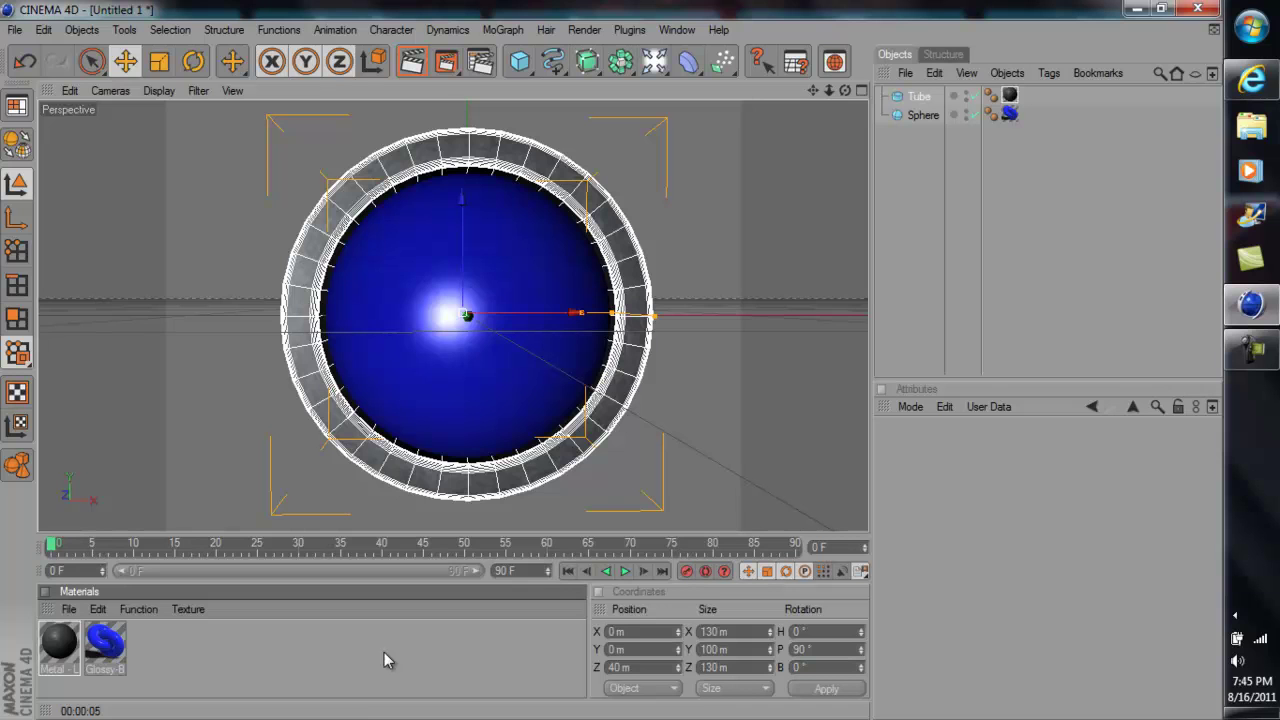
pyautogui.click(920, 97)
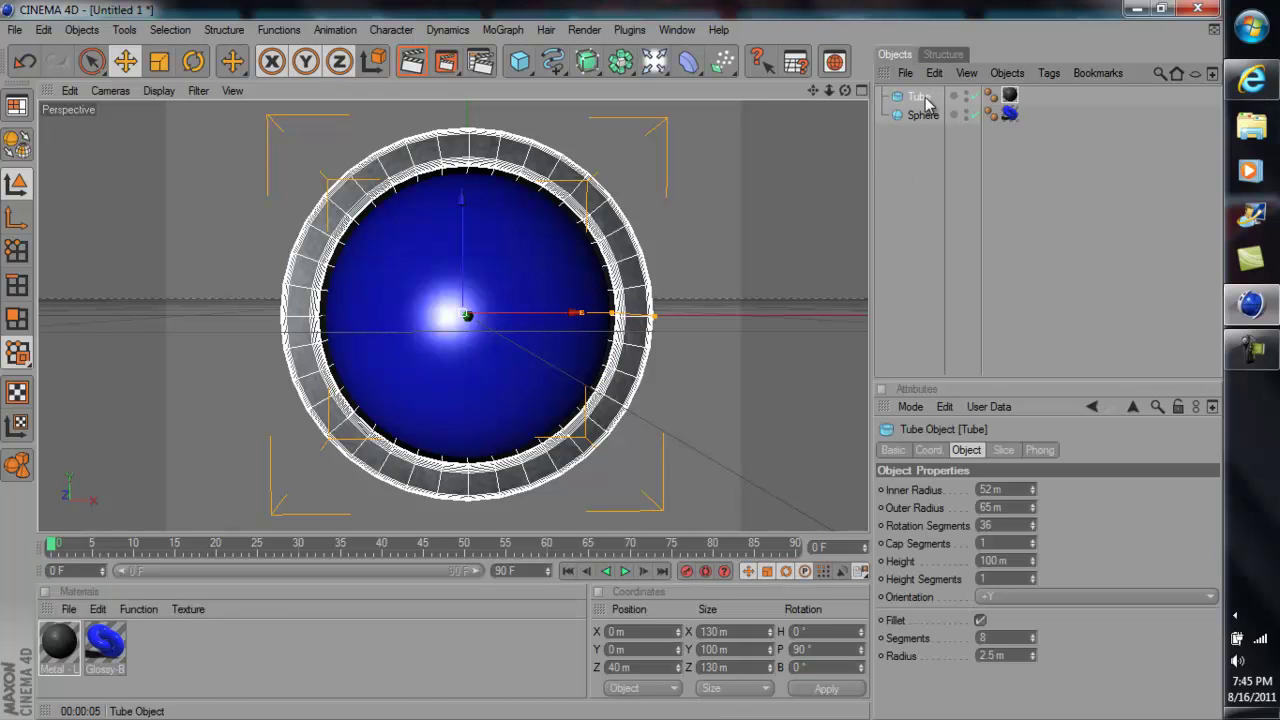
pyautogui.click(983, 507)
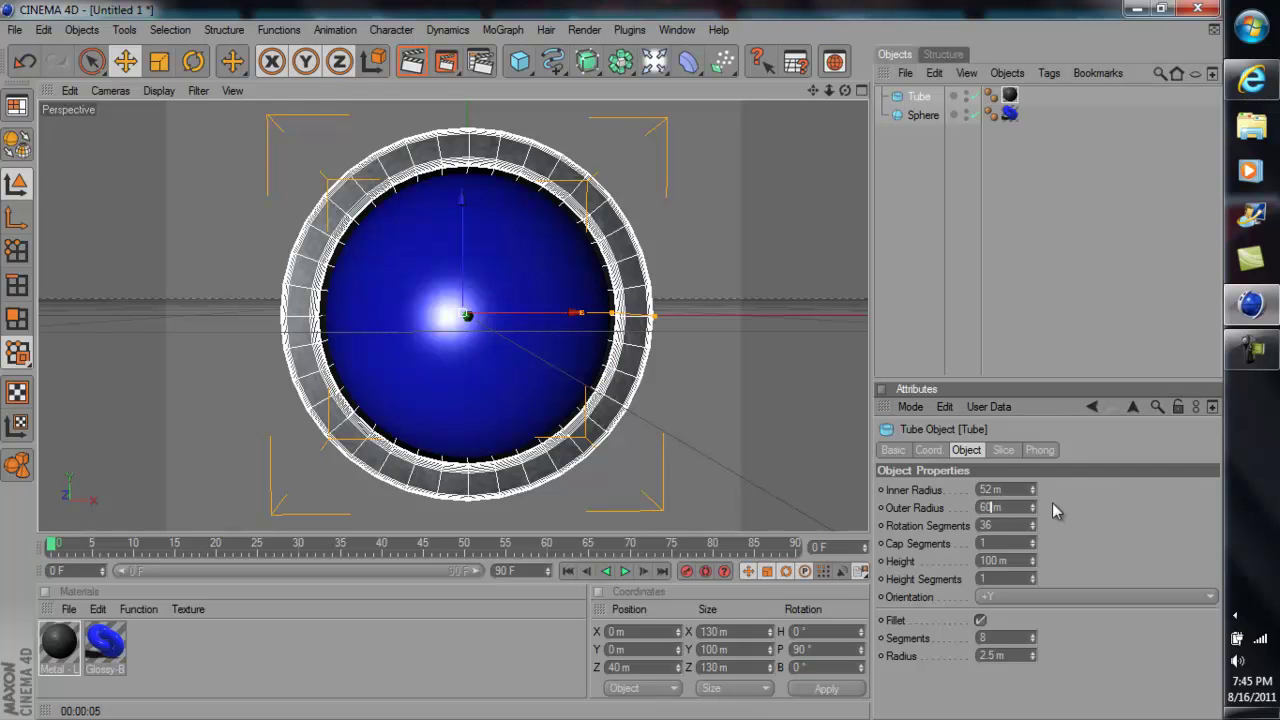
# Set the first tube's outer radius to 60 m, then add a second tube pitched 90°.
pyautogui.press('Return')
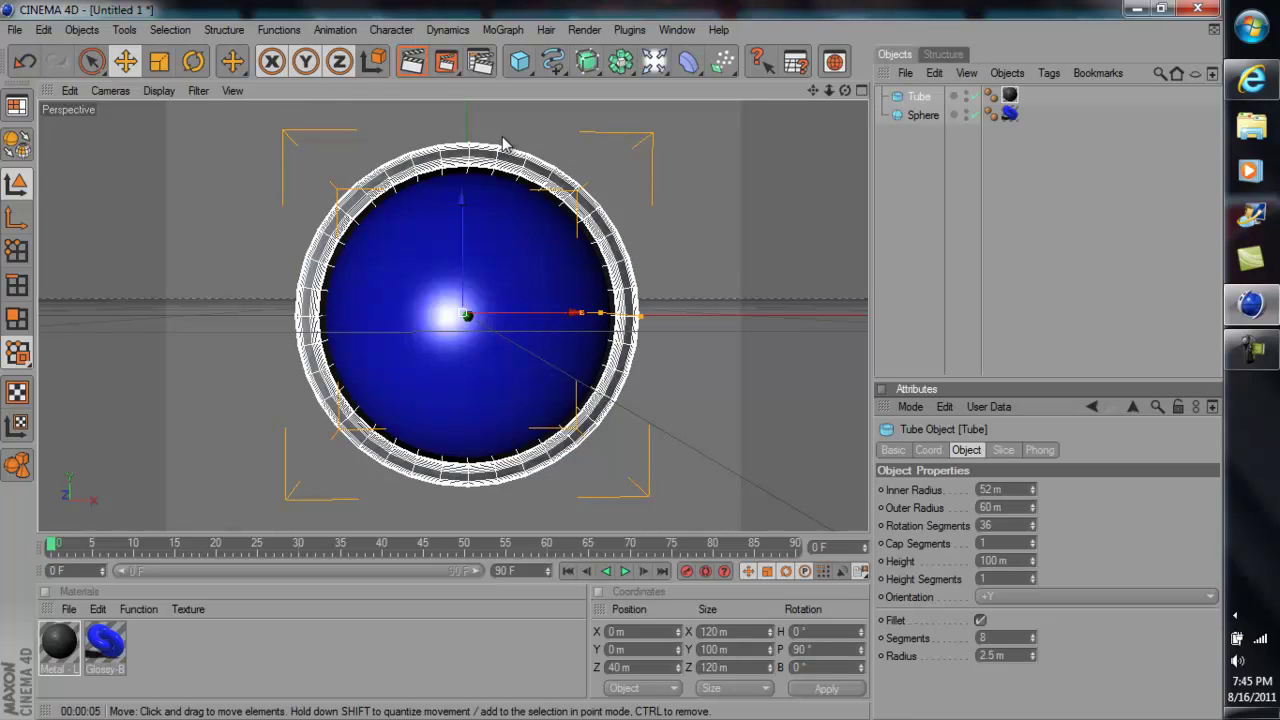
pyautogui.click(531, 66)
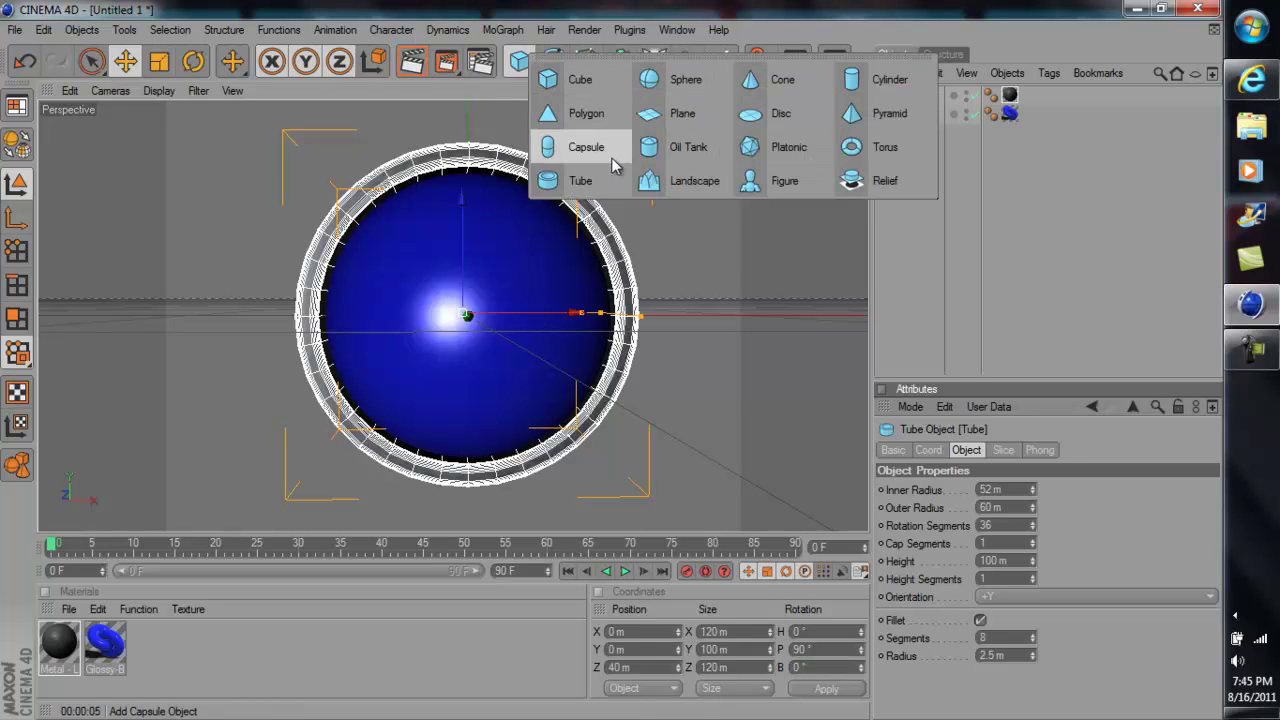
pyautogui.click(560, 180)
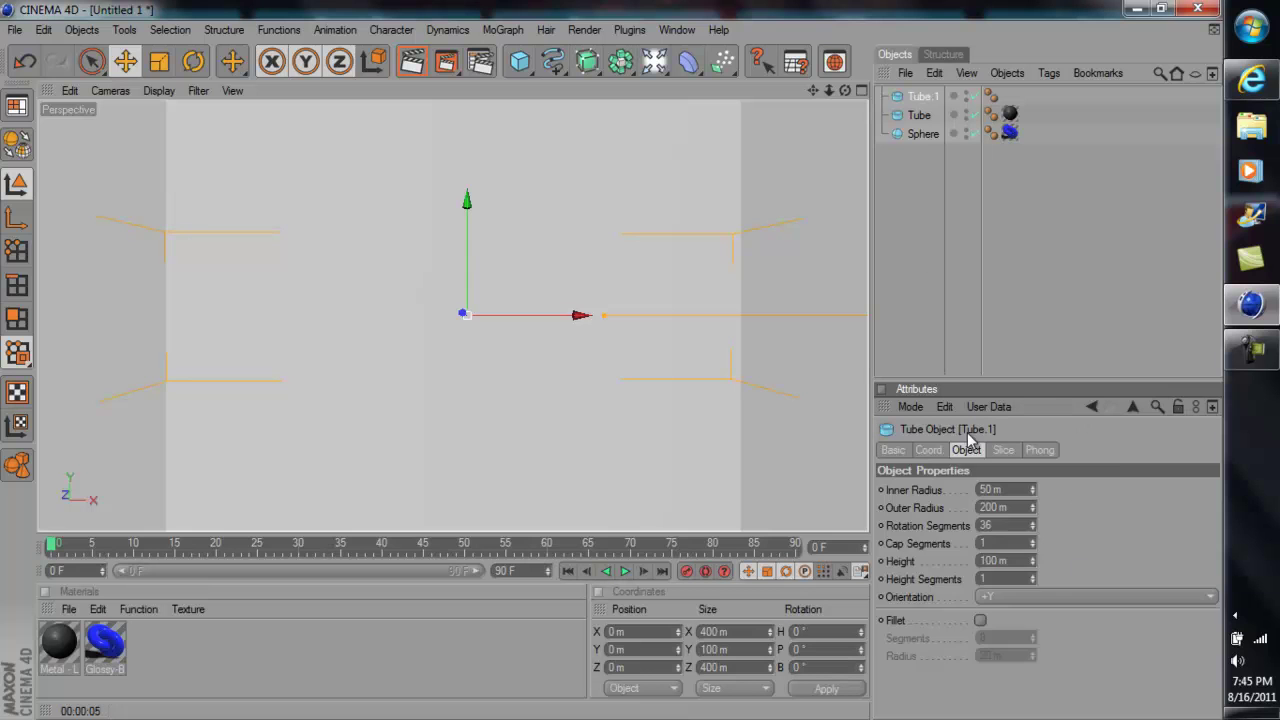
pyautogui.click(929, 450)
pyautogui.click(1122, 507)
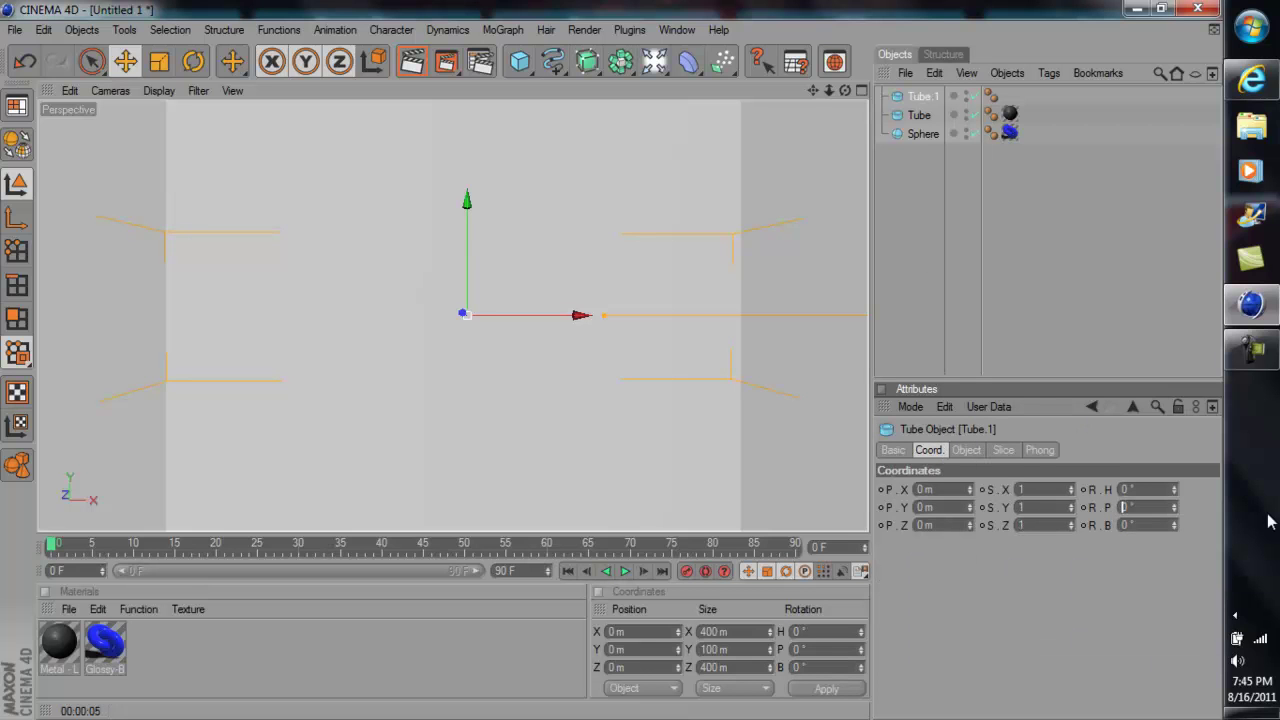
pyautogui.write('9')
pyautogui.press('Return')
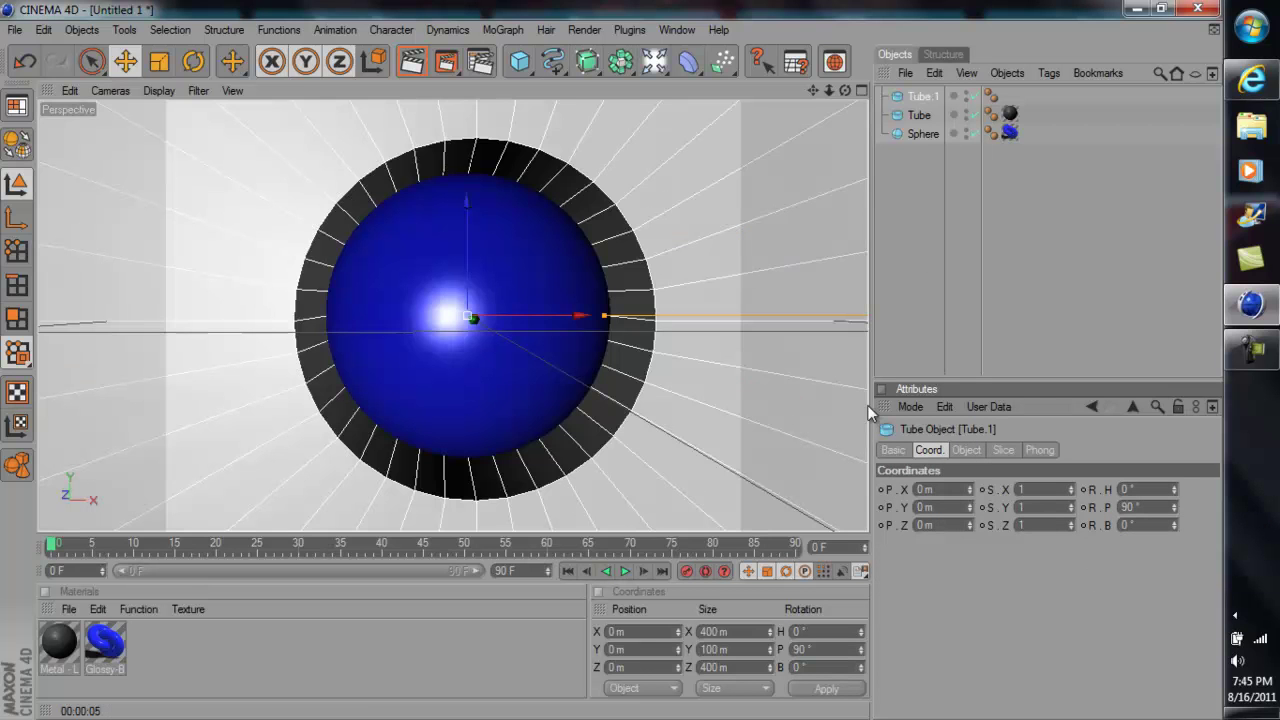
# Give Tube.1 a 65 m outer radius and a 55 m inner radius.
pyautogui.click(966, 450)
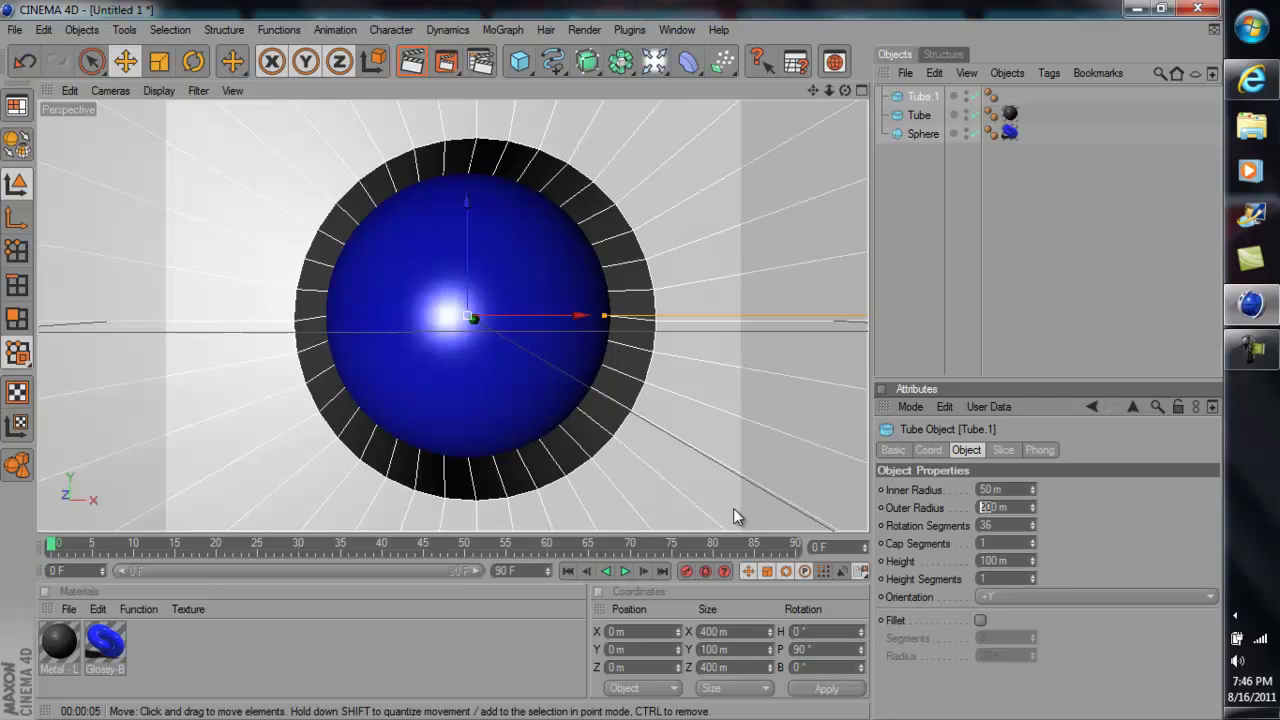
pyautogui.write('60')
pyautogui.write('5')
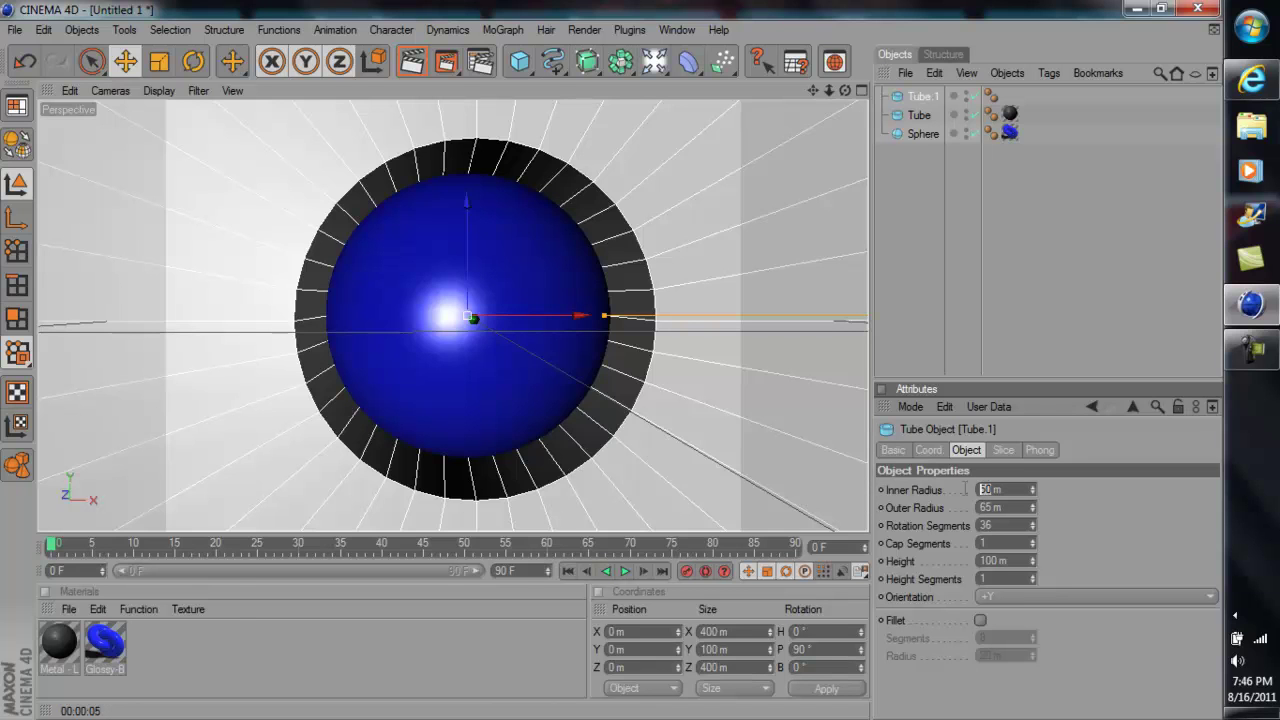
pyautogui.hotkey('shift', 'Tab')
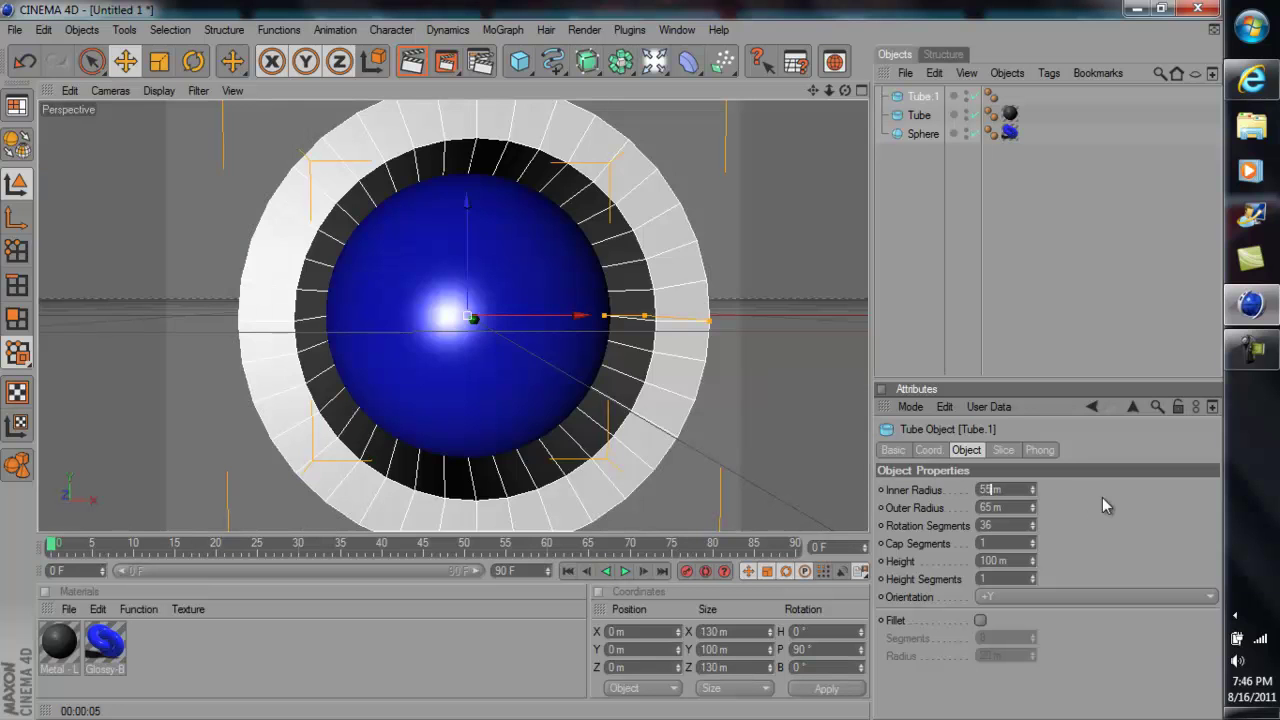
pyautogui.write('55')
pyautogui.press('Return')
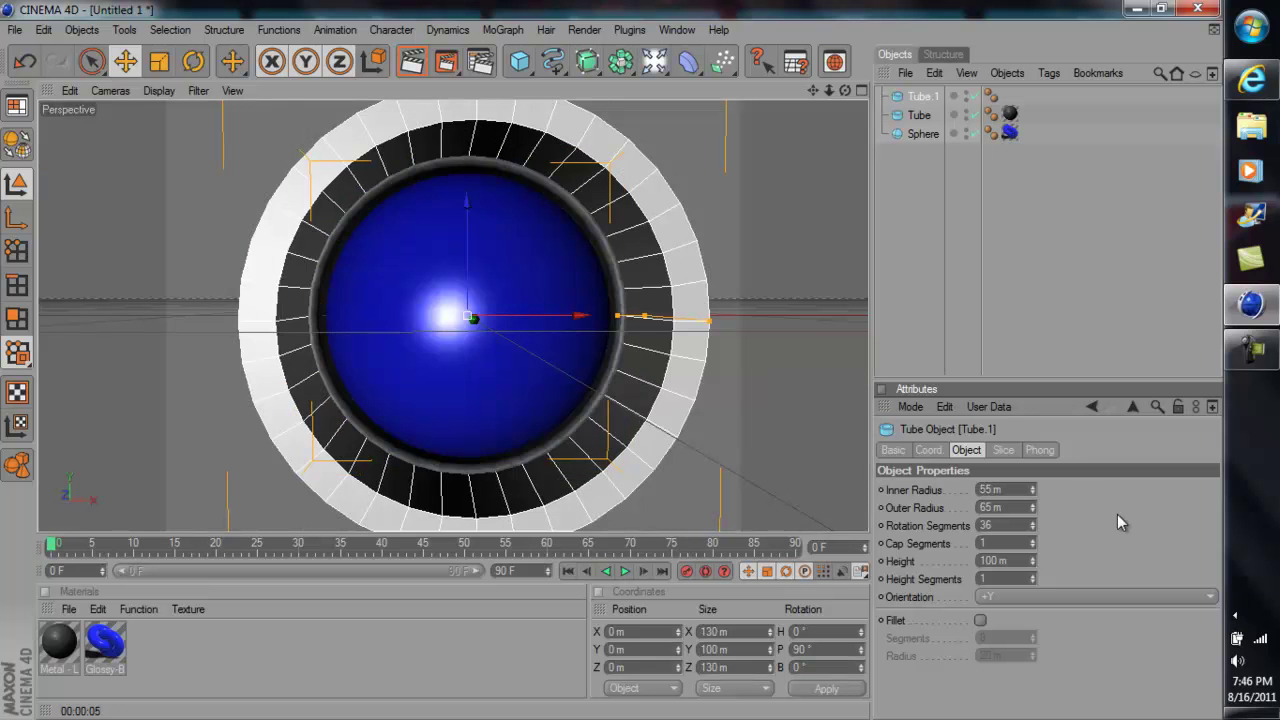
# Compare with Tube, set Tube.1's inner radius to 53 m and push it back to Z 30 m.
pyautogui.click(932, 115)
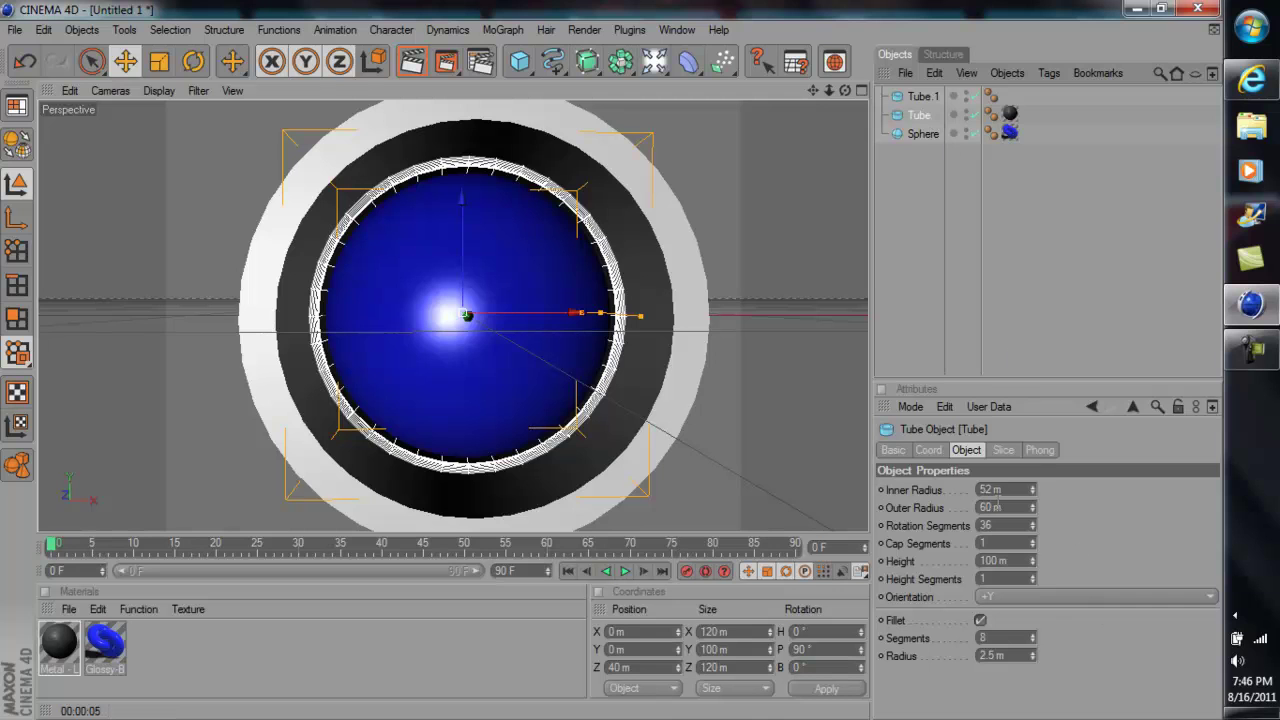
pyautogui.click(922, 97)
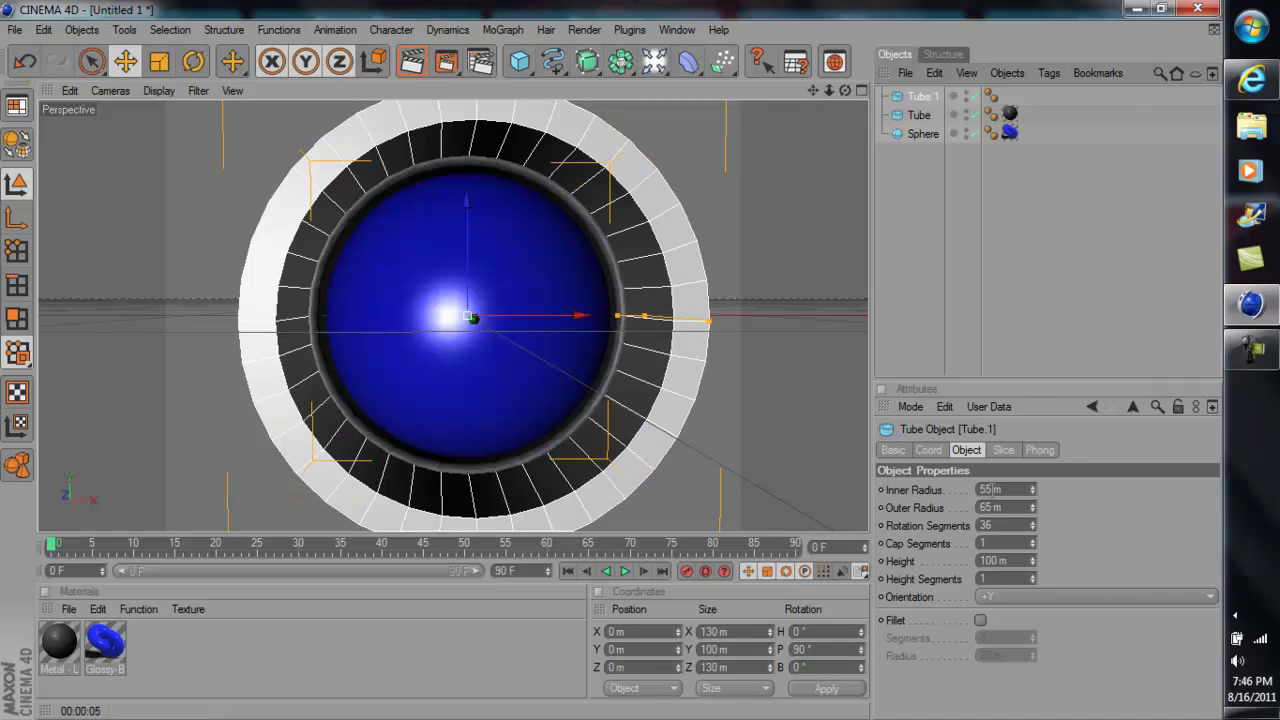
pyautogui.click(990, 489)
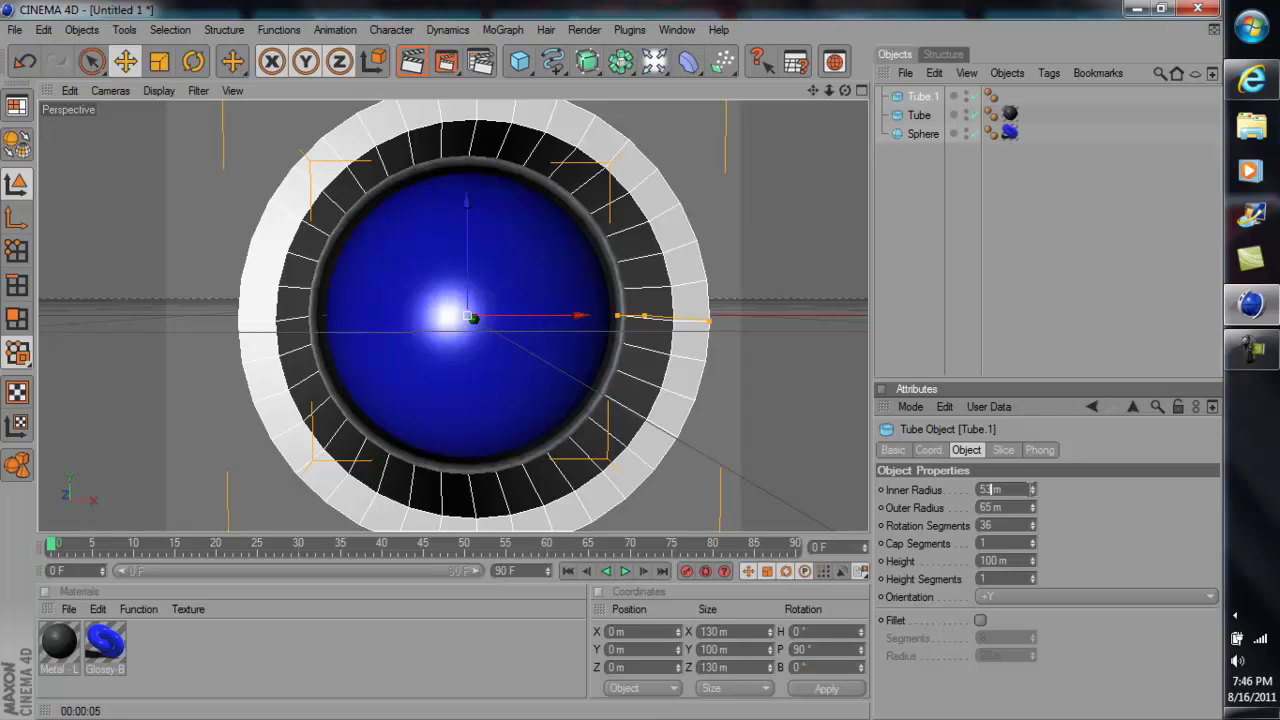
pyautogui.press('Return')
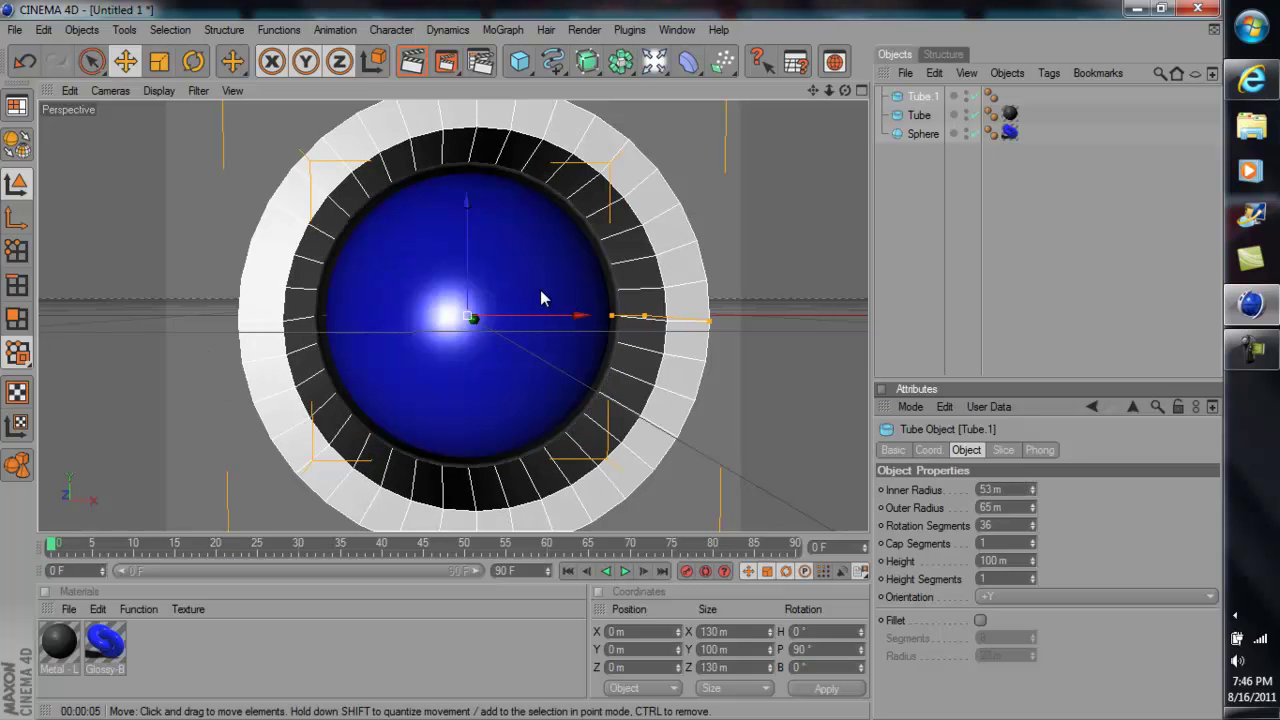
pyautogui.moveTo(541, 298); pyautogui.dragTo(541, 298, button='right')
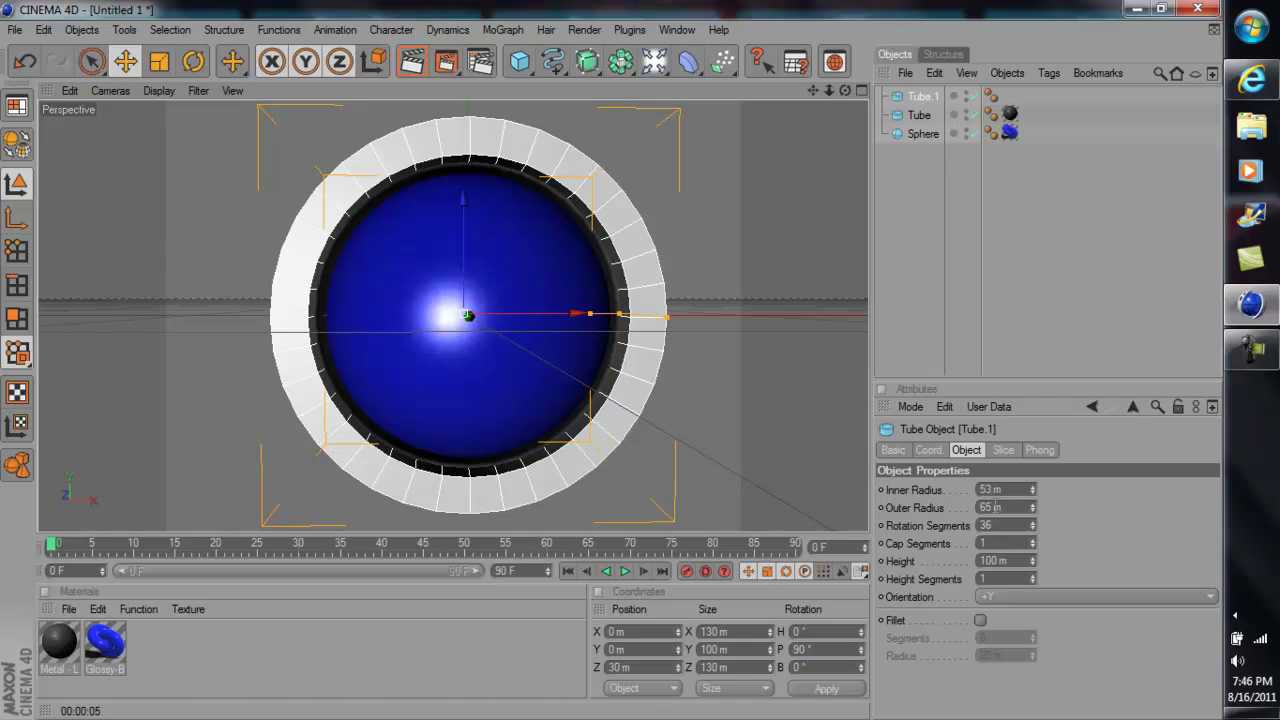
# Set Tube.1's outer radius to 62 m and inner radius to 55 m, then compare with Tube.
pyautogui.press('BackSpace')
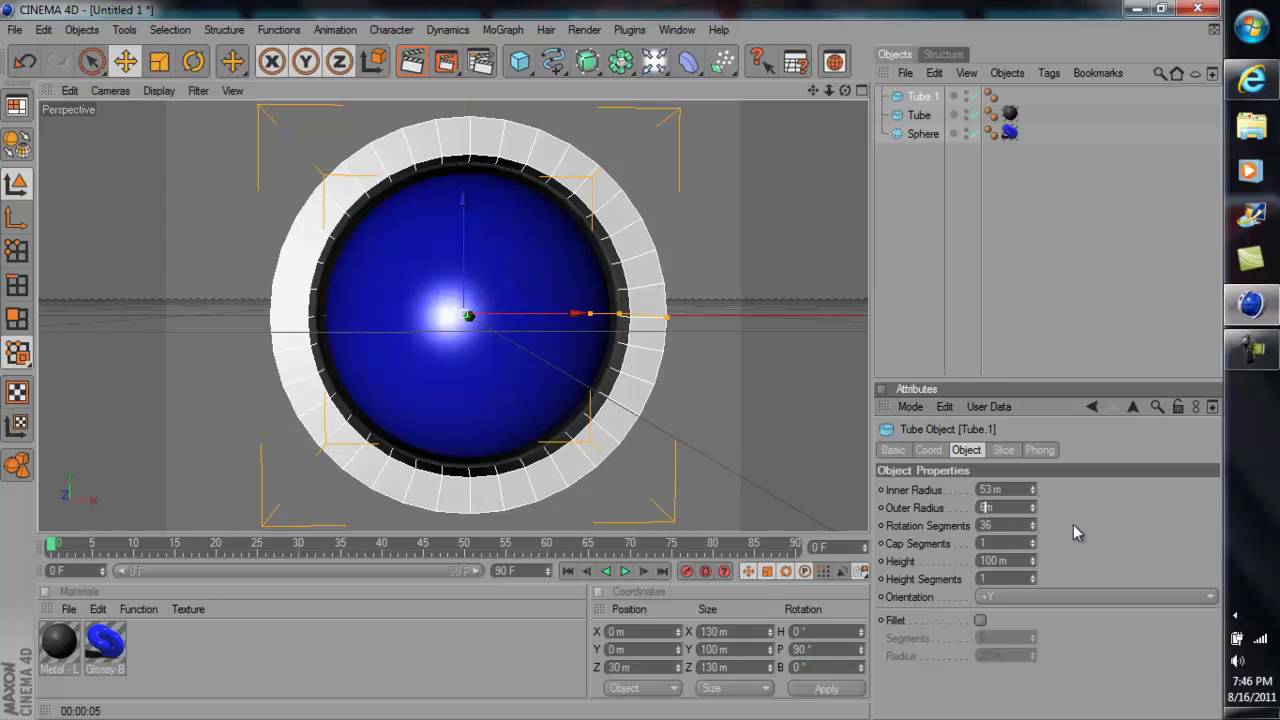
pyautogui.write('2')
pyautogui.press('Return')
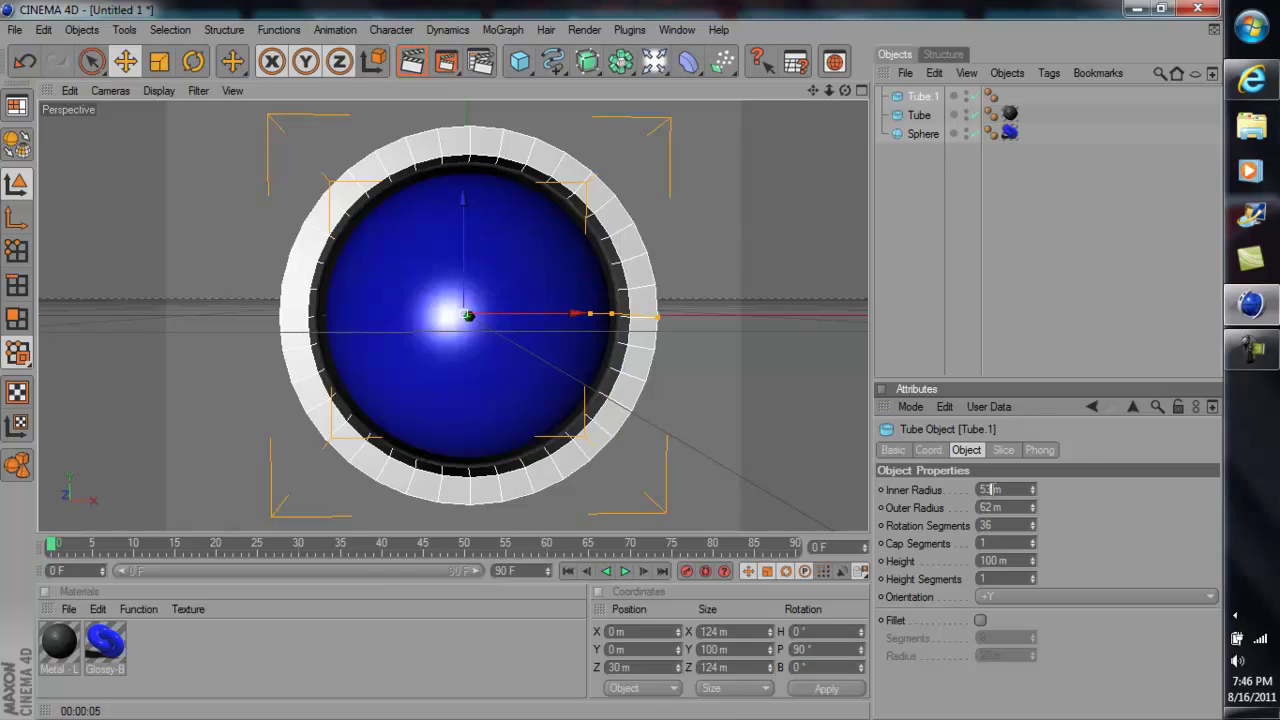
pyautogui.doubleClick(988, 489)
pyautogui.write('55')
pyautogui.press('Return')
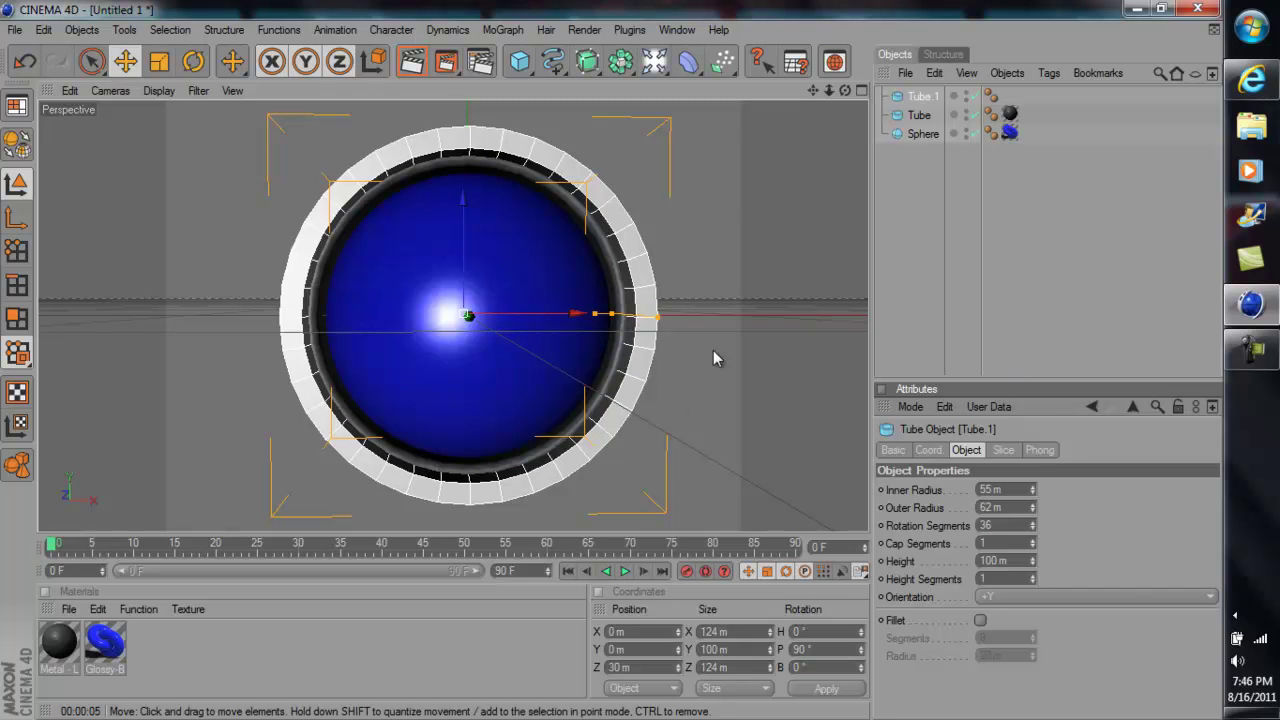
pyautogui.click(920, 116)
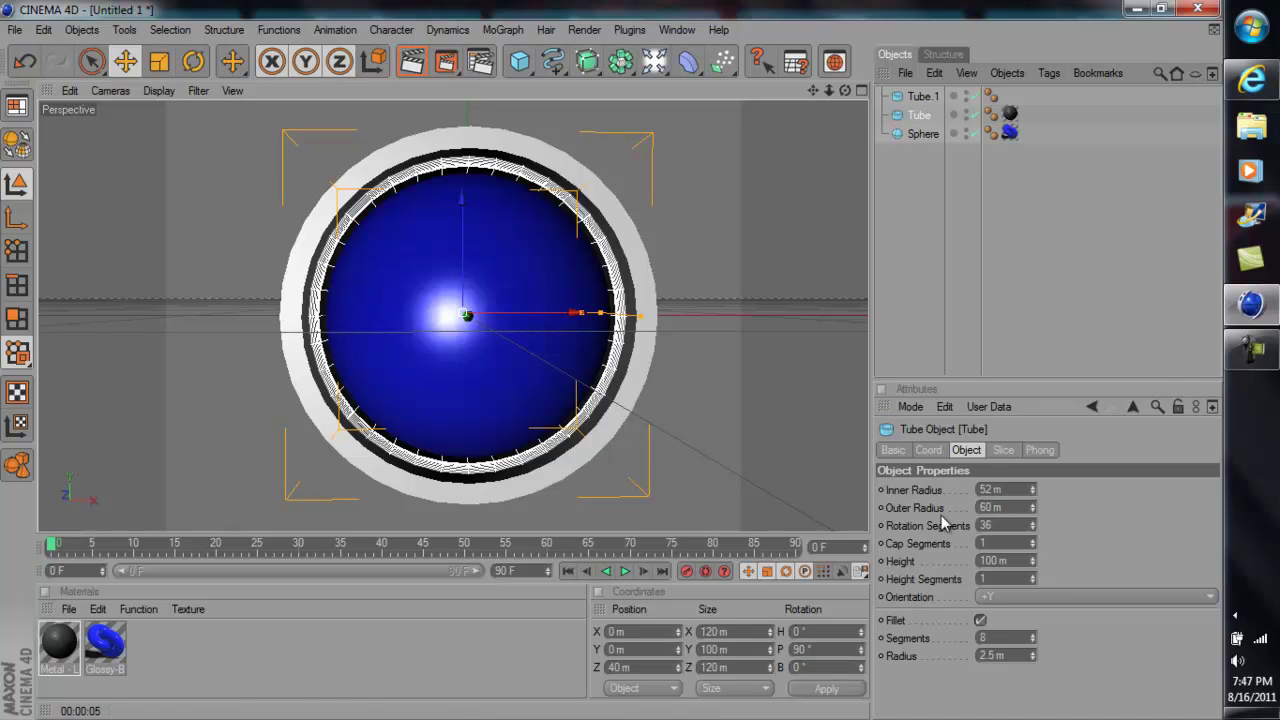
# Give Tube.1 a 61 m inner and 65 m outer radius and move it back to Z 50 m.
pyautogui.click(922, 96)
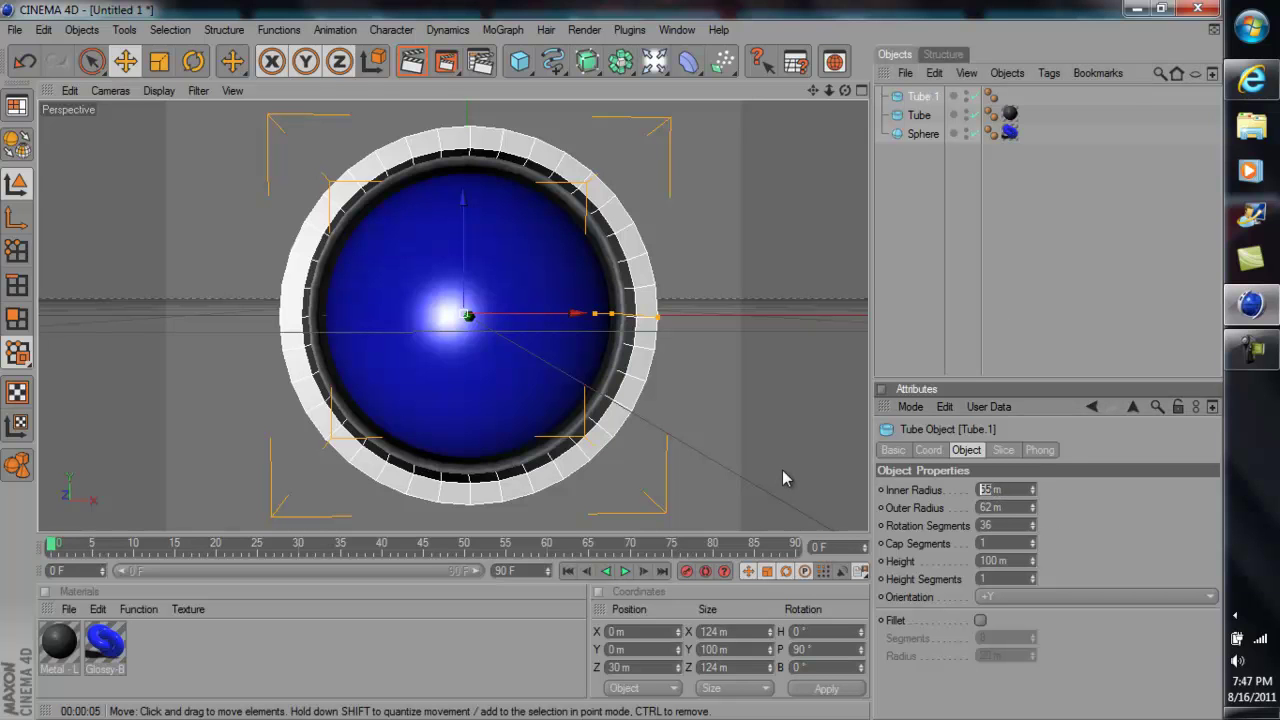
pyautogui.press('BackSpace')
pyautogui.press('BackSpace')
pyautogui.write('61')
pyautogui.press('Return')
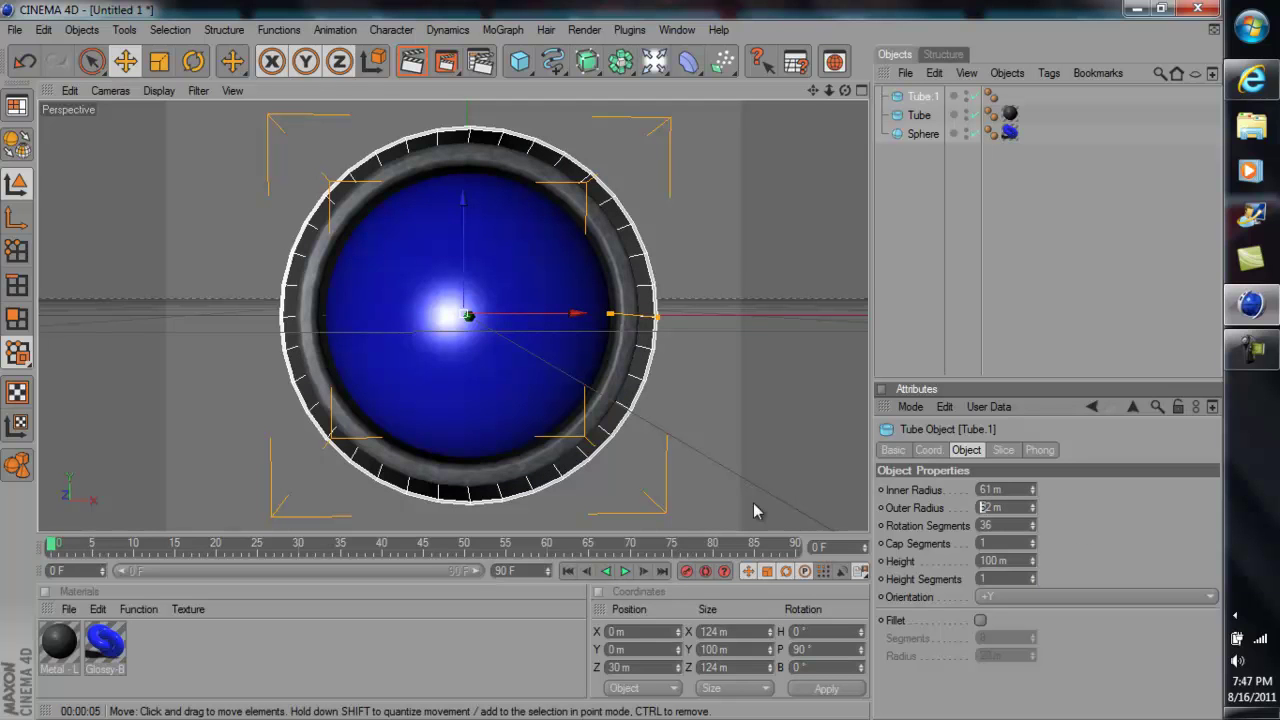
pyautogui.write('5')
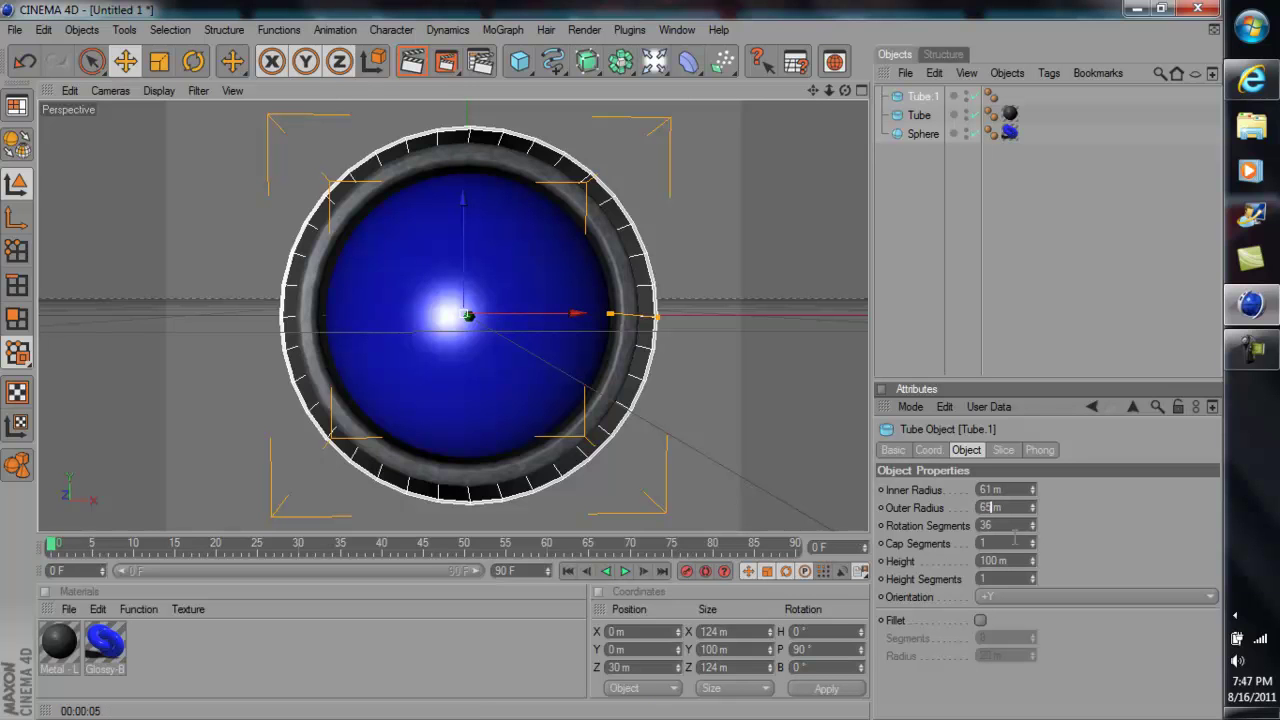
pyautogui.press('Return')
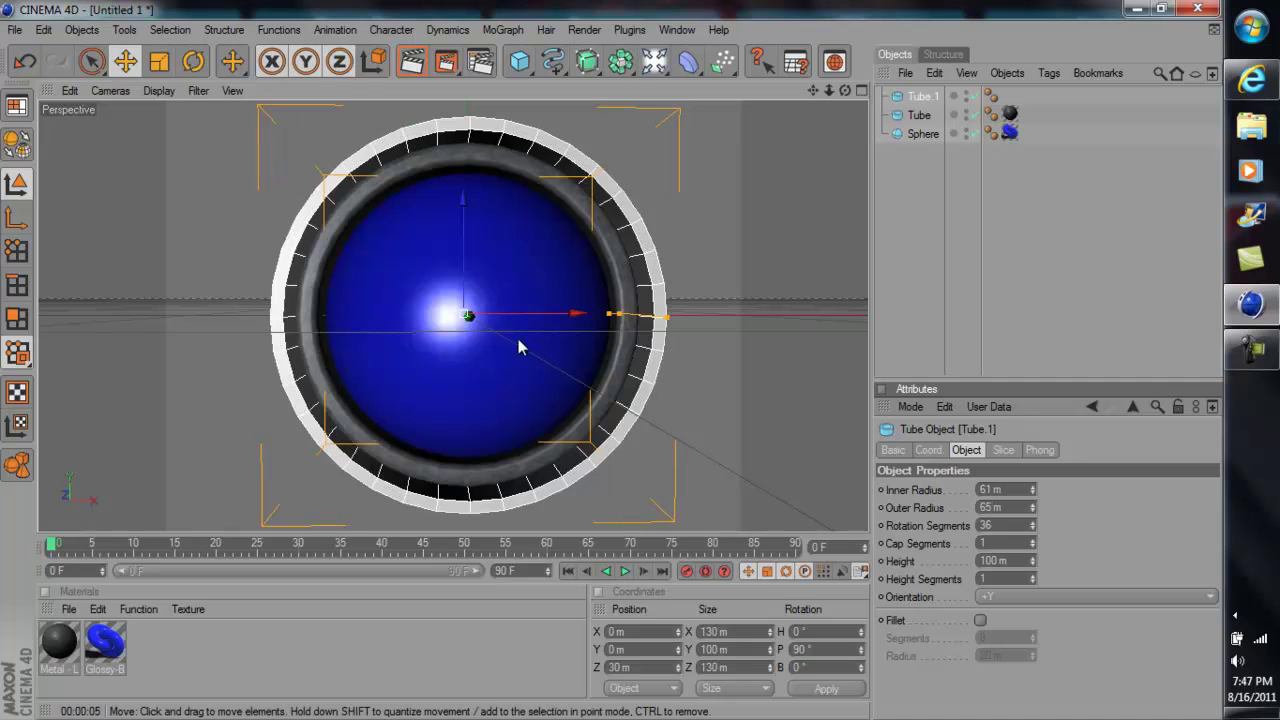
pyautogui.moveTo(506, 341); pyautogui.dragTo(506, 341, button='right')
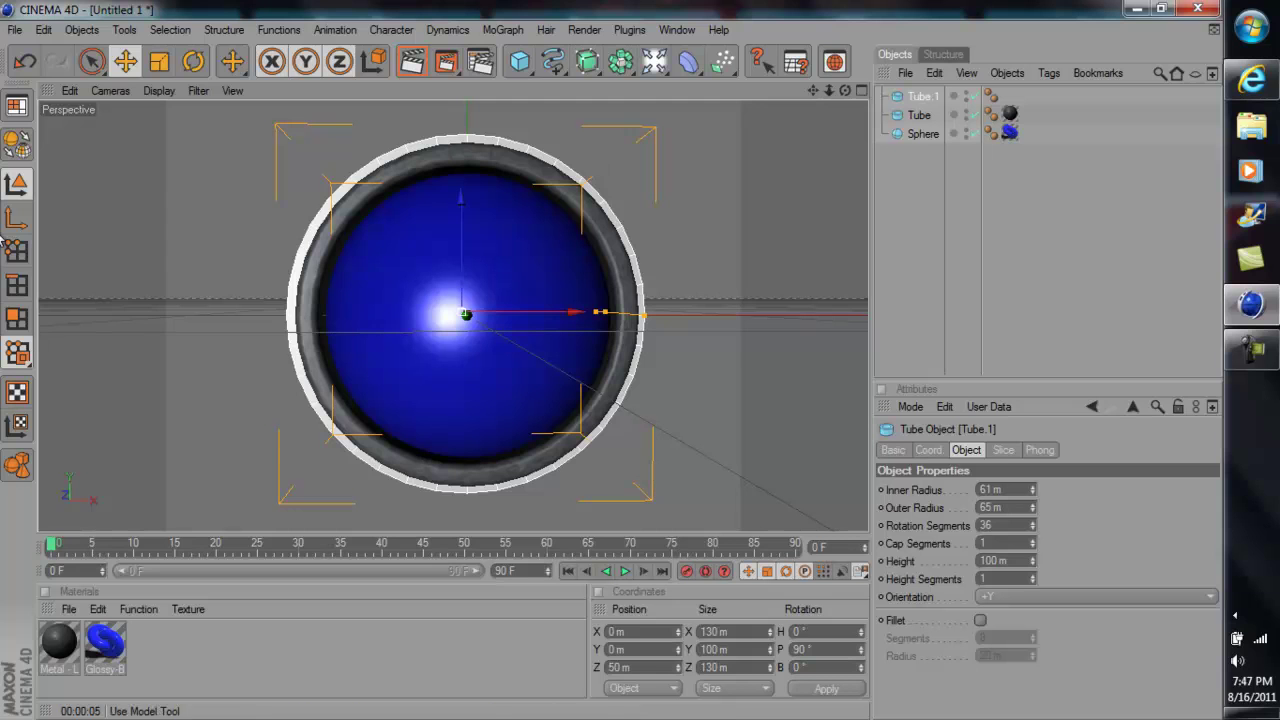
# Apply the MAZZIE A-Blue preset material to Tube.1 and test-render the view.
pyautogui.click(69, 609)
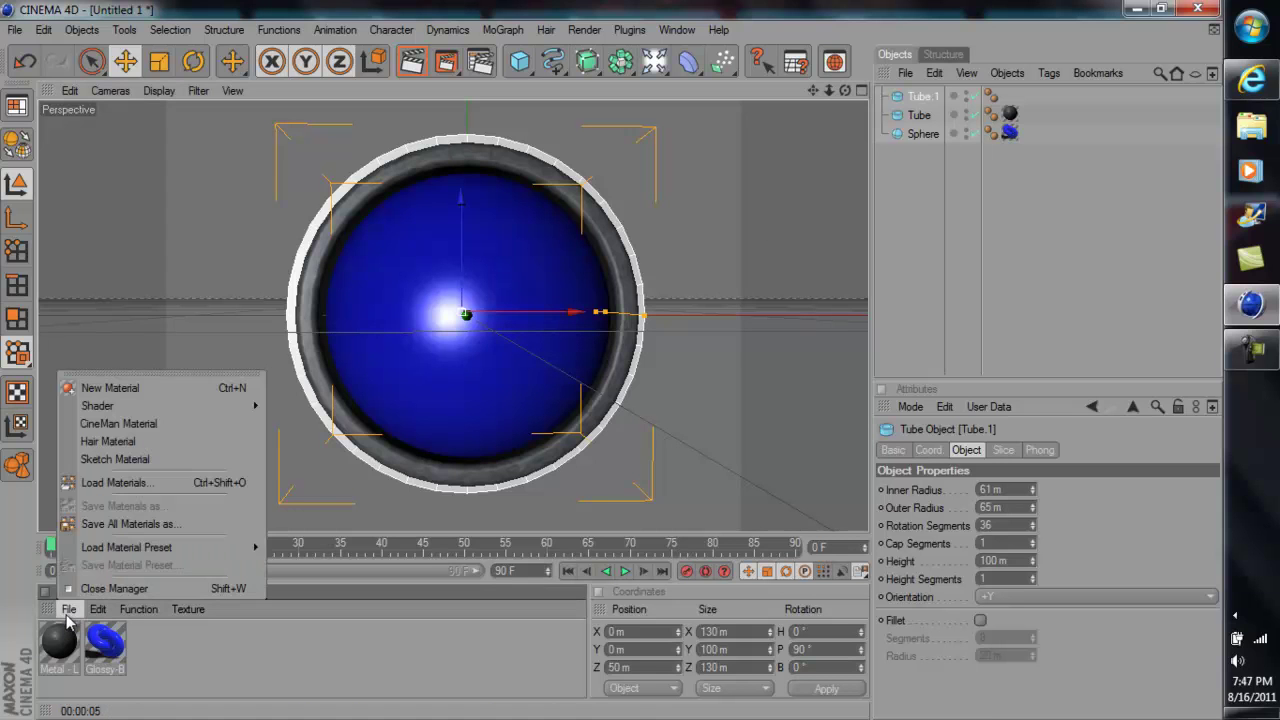
pyautogui.moveTo(155, 547)
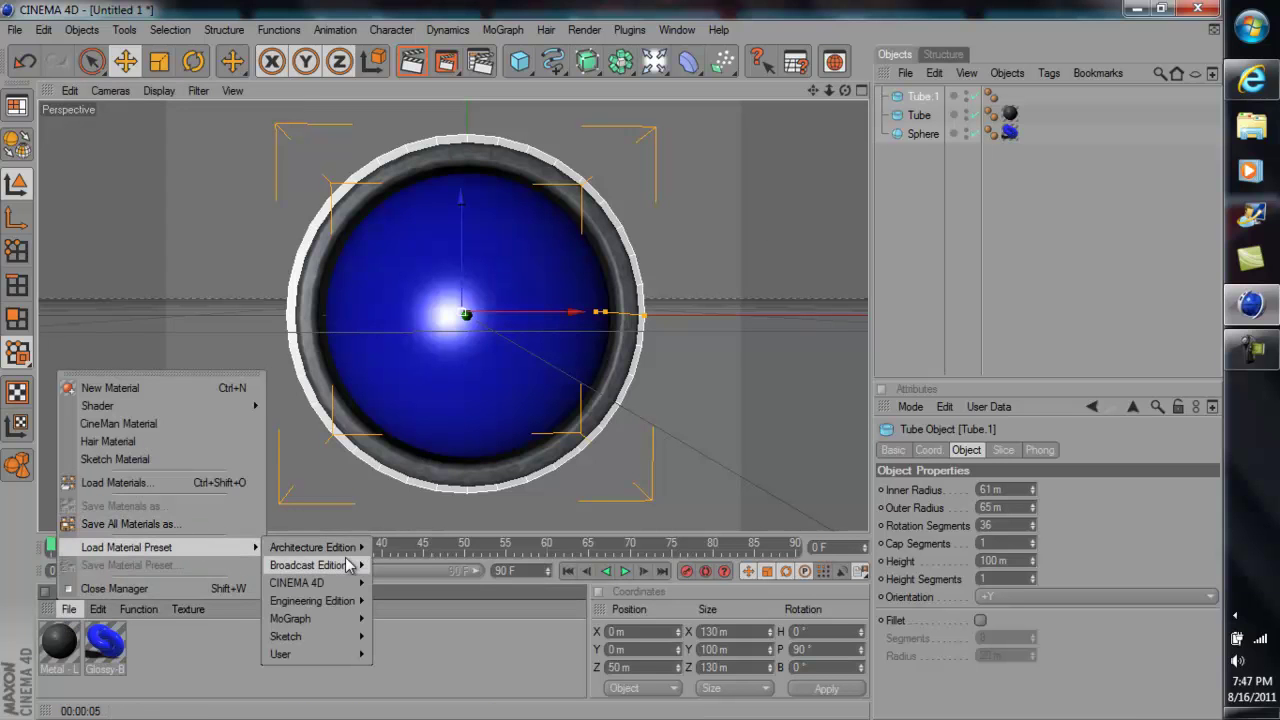
pyautogui.moveTo(351, 567)
pyautogui.moveTo(424, 566)
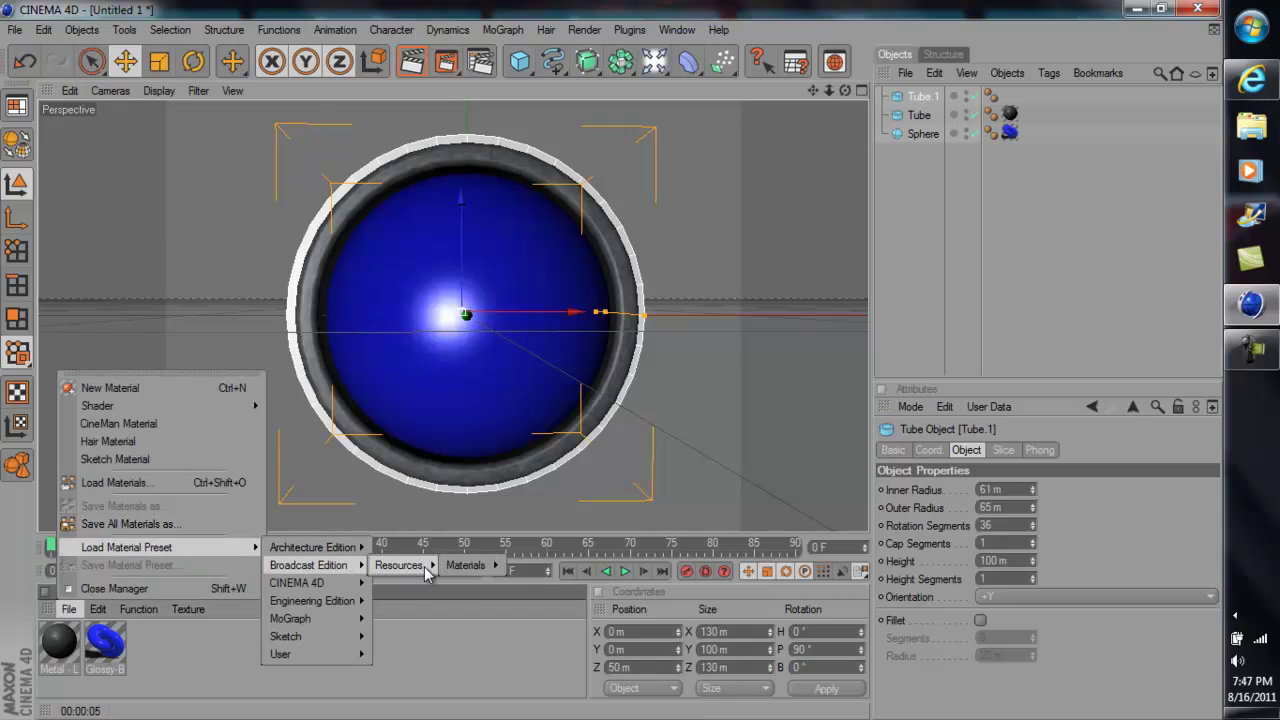
pyautogui.moveTo(466, 566)
pyautogui.moveTo(526, 565)
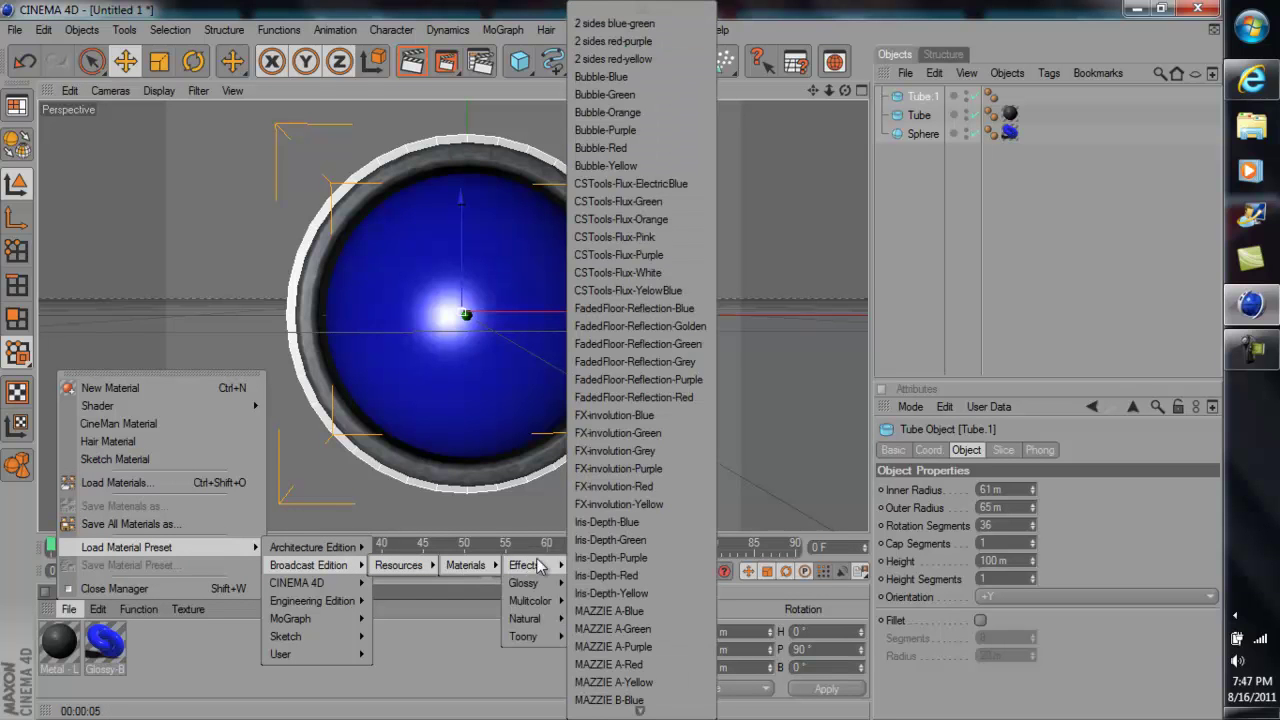
pyautogui.click(640, 612)
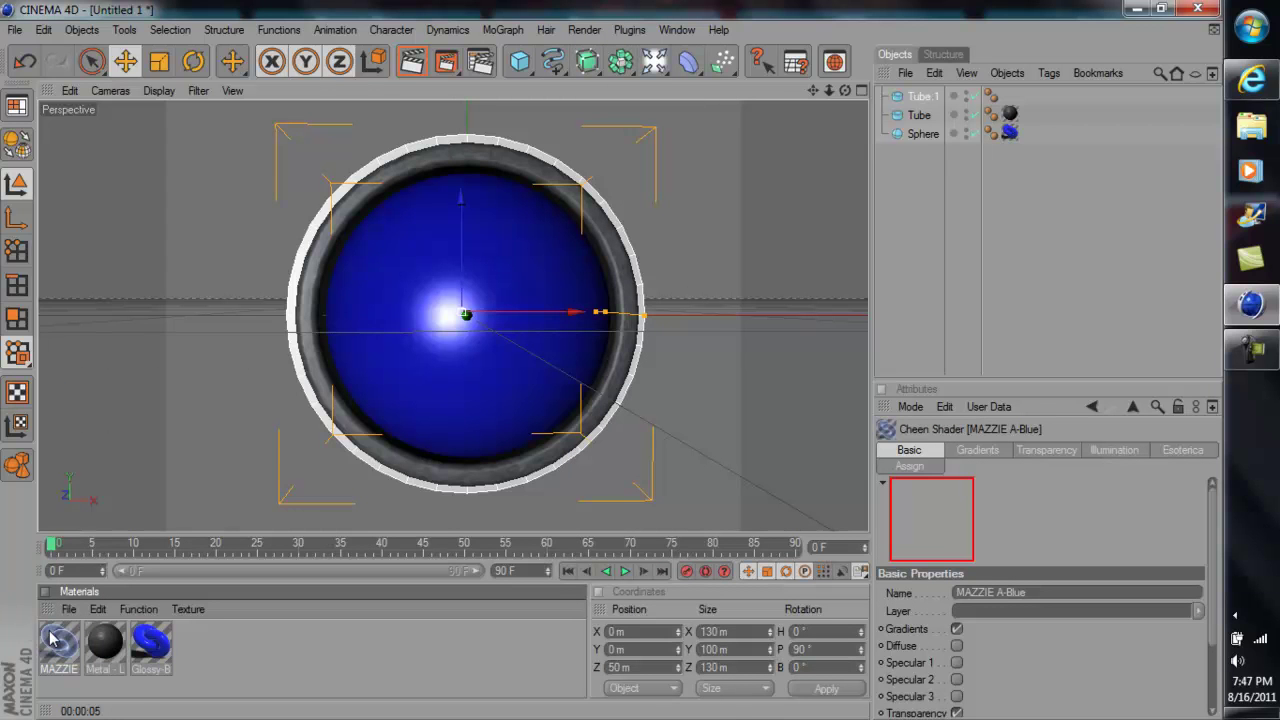
pyautogui.moveTo(93, 591); pyautogui.dragTo(300, 345)
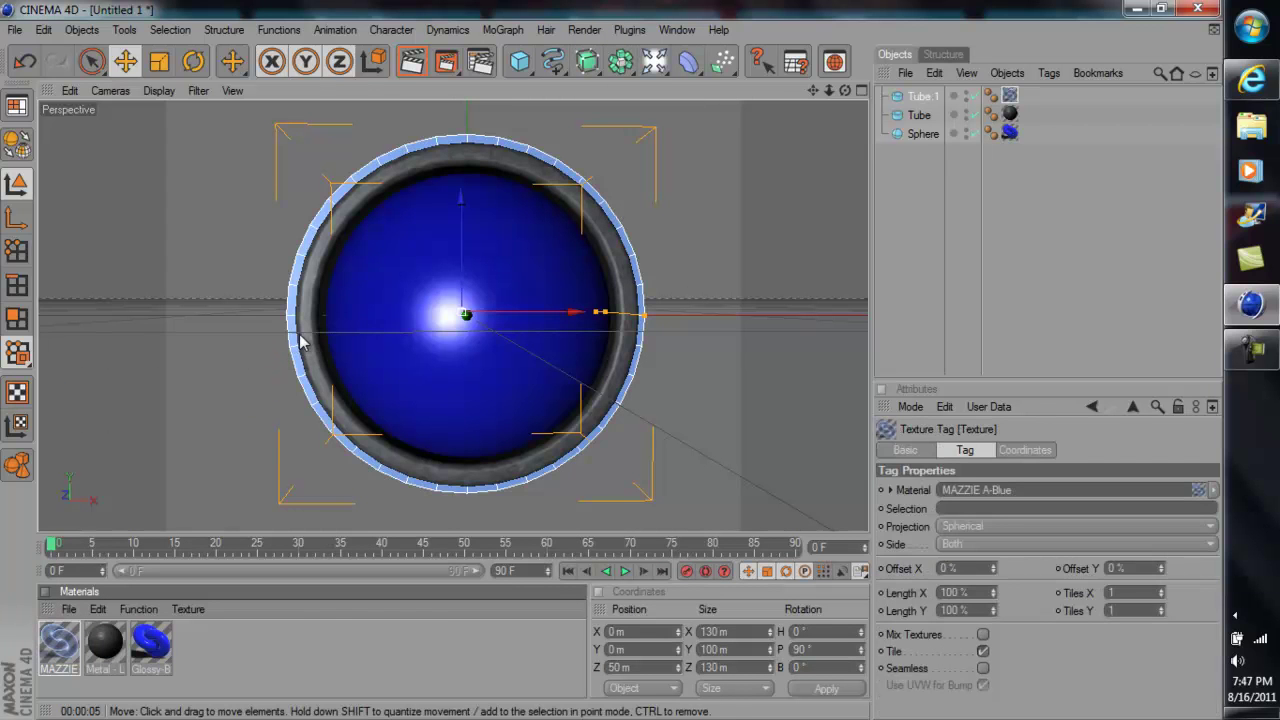
pyautogui.click(409, 63)
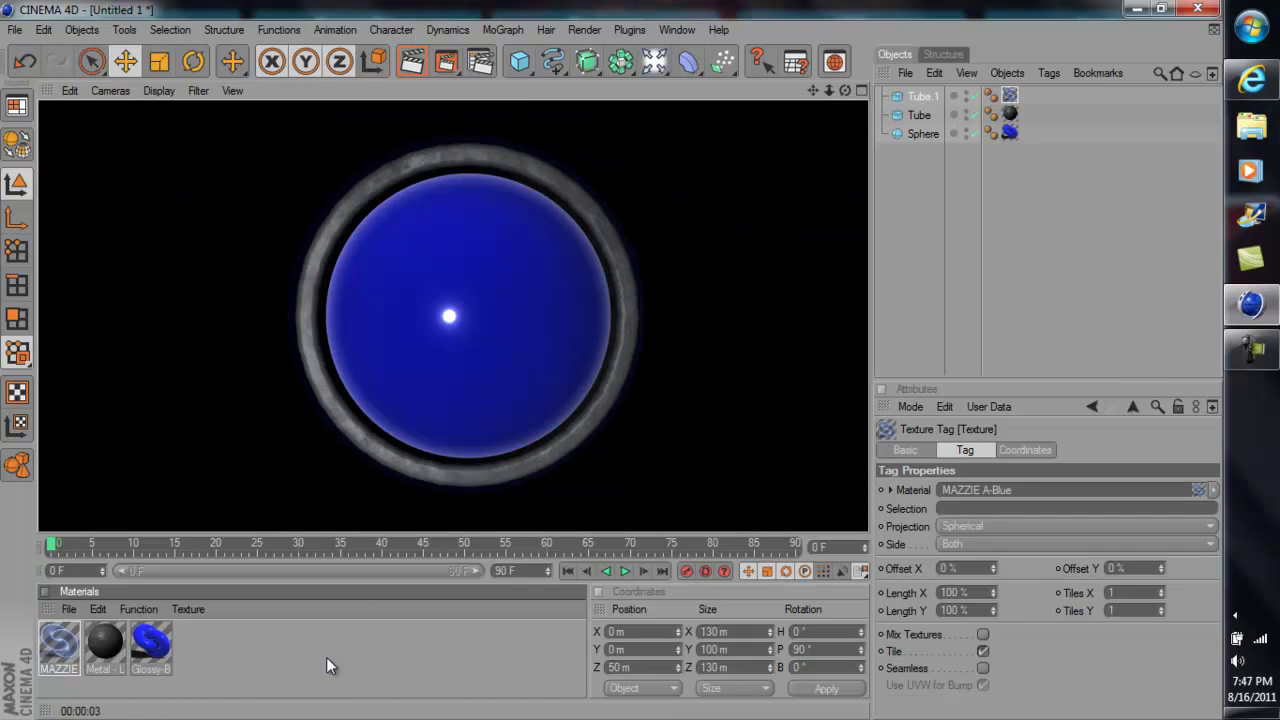
pyautogui.click(326, 657)
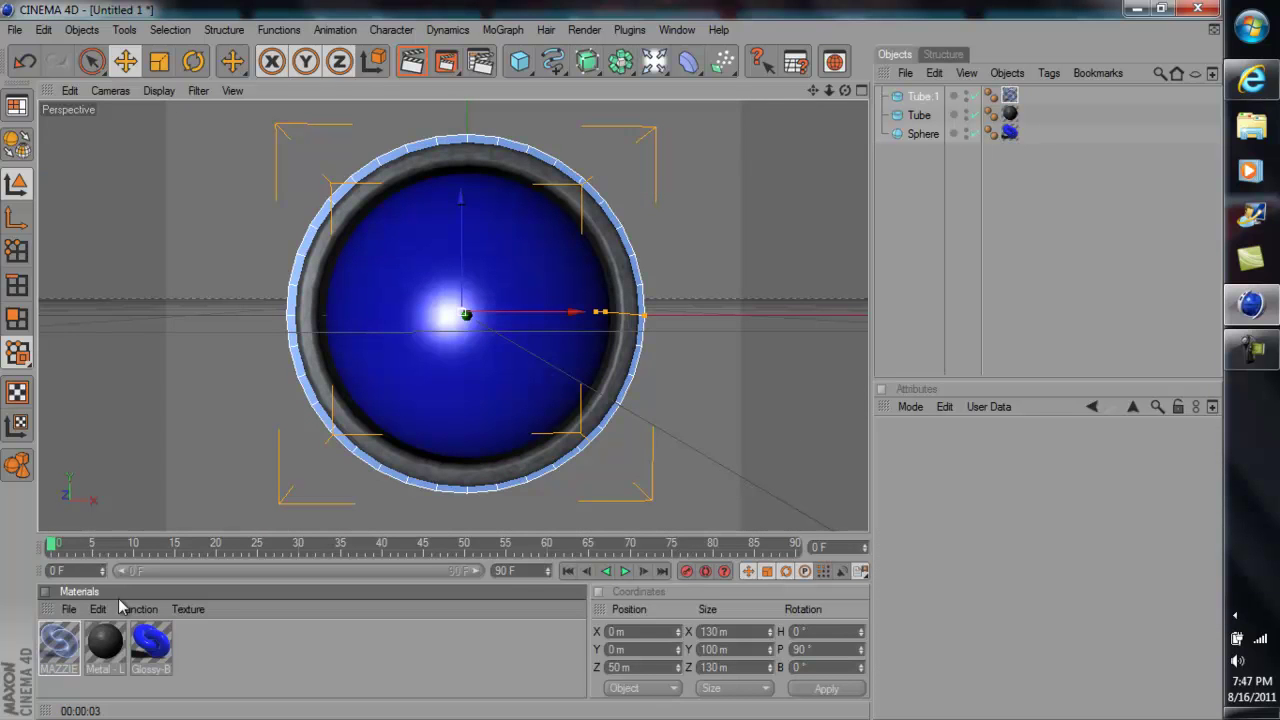
# Replace it with the glossy Plastik-Blue preset on Tube.1 and render the view.
pyautogui.click(72, 611)
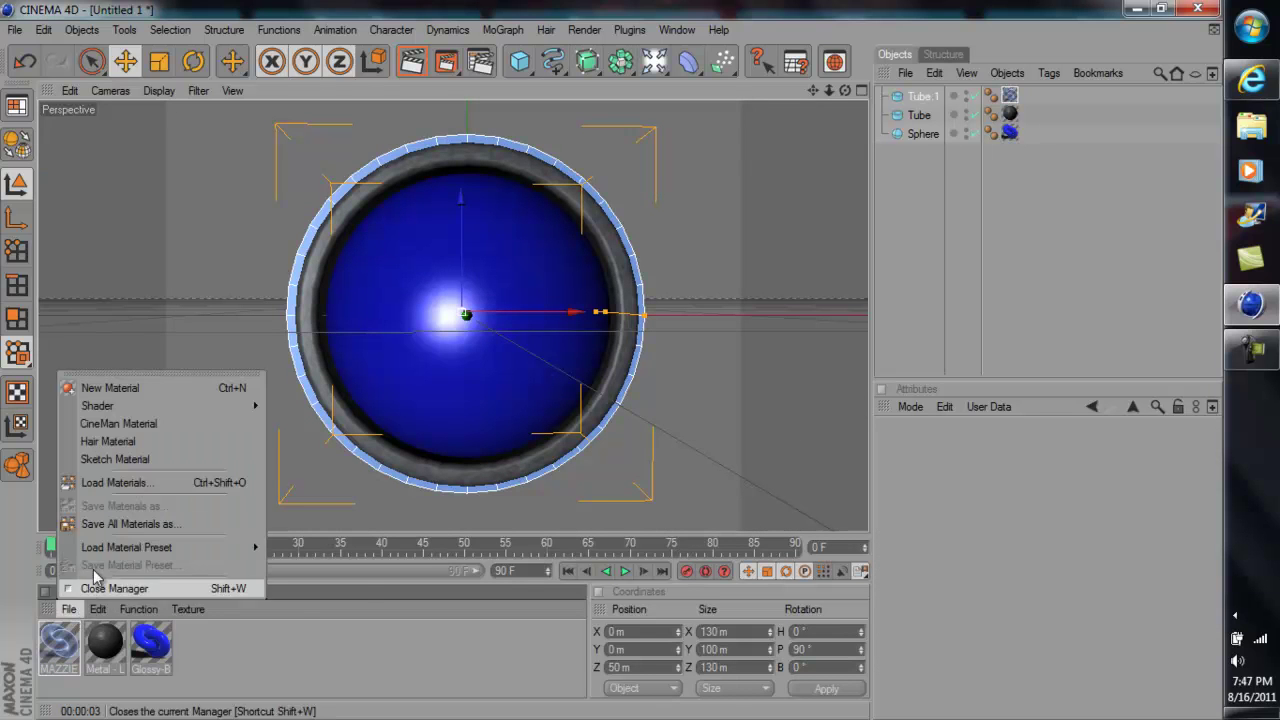
pyautogui.moveTo(130, 548)
pyautogui.moveTo(328, 566)
pyautogui.moveTo(398, 566)
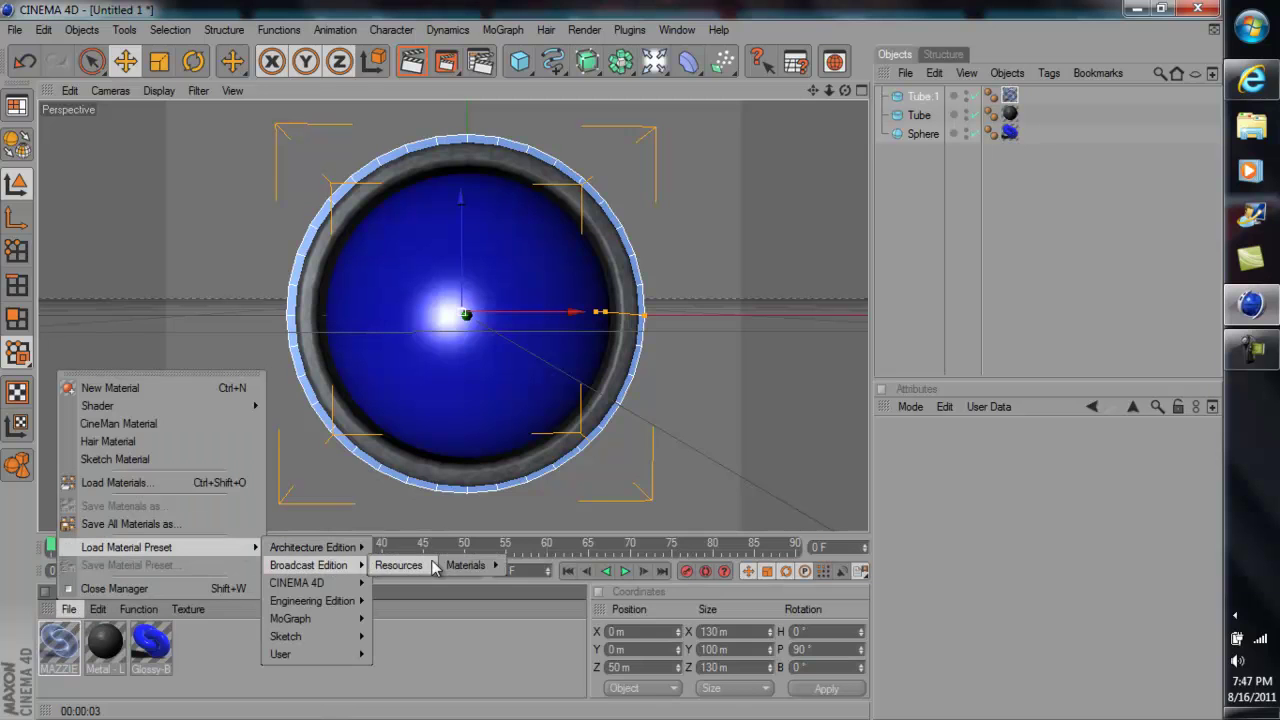
pyautogui.moveTo(465, 566)
pyautogui.moveTo(524, 584)
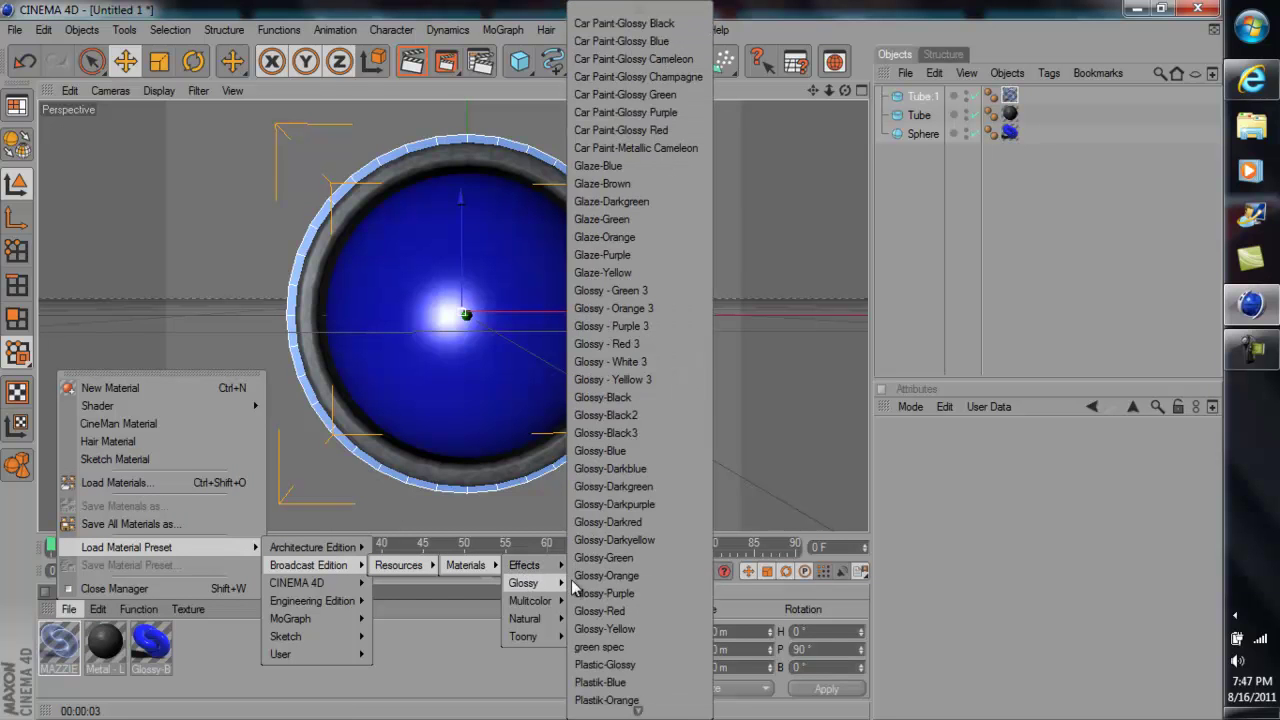
pyautogui.click(622, 686)
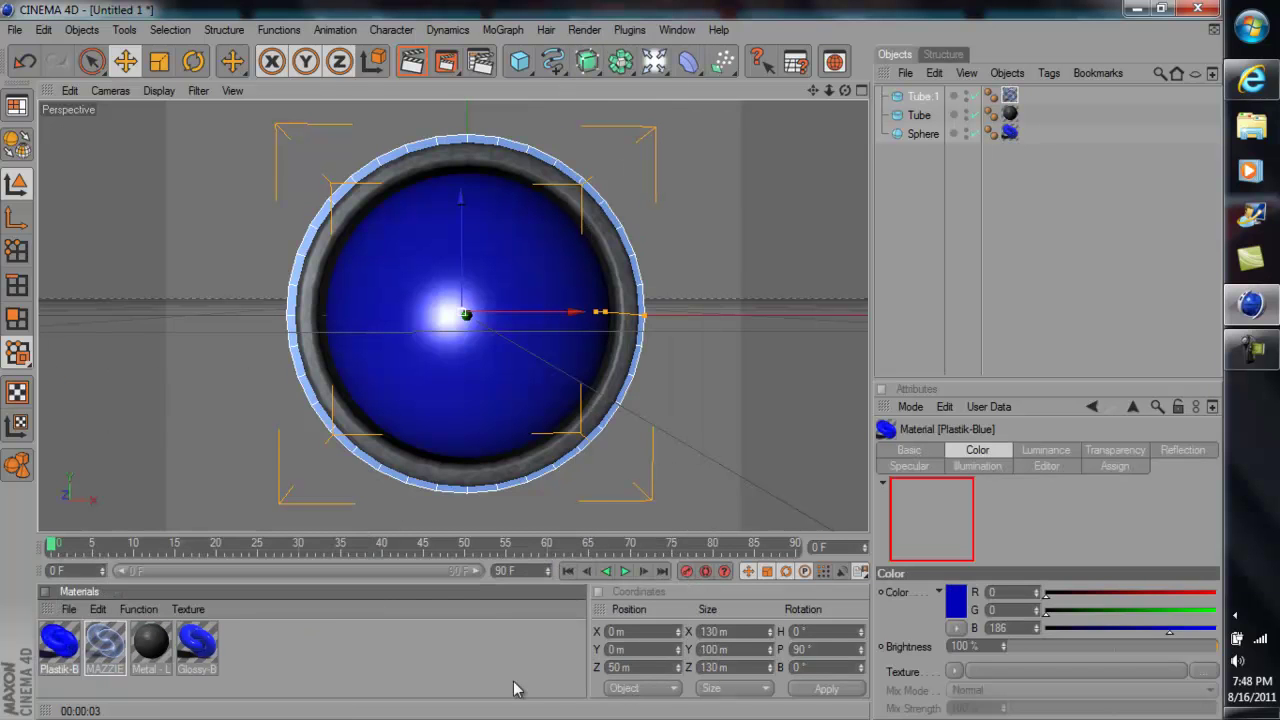
pyautogui.moveTo(52, 645); pyautogui.dragTo(297, 328)
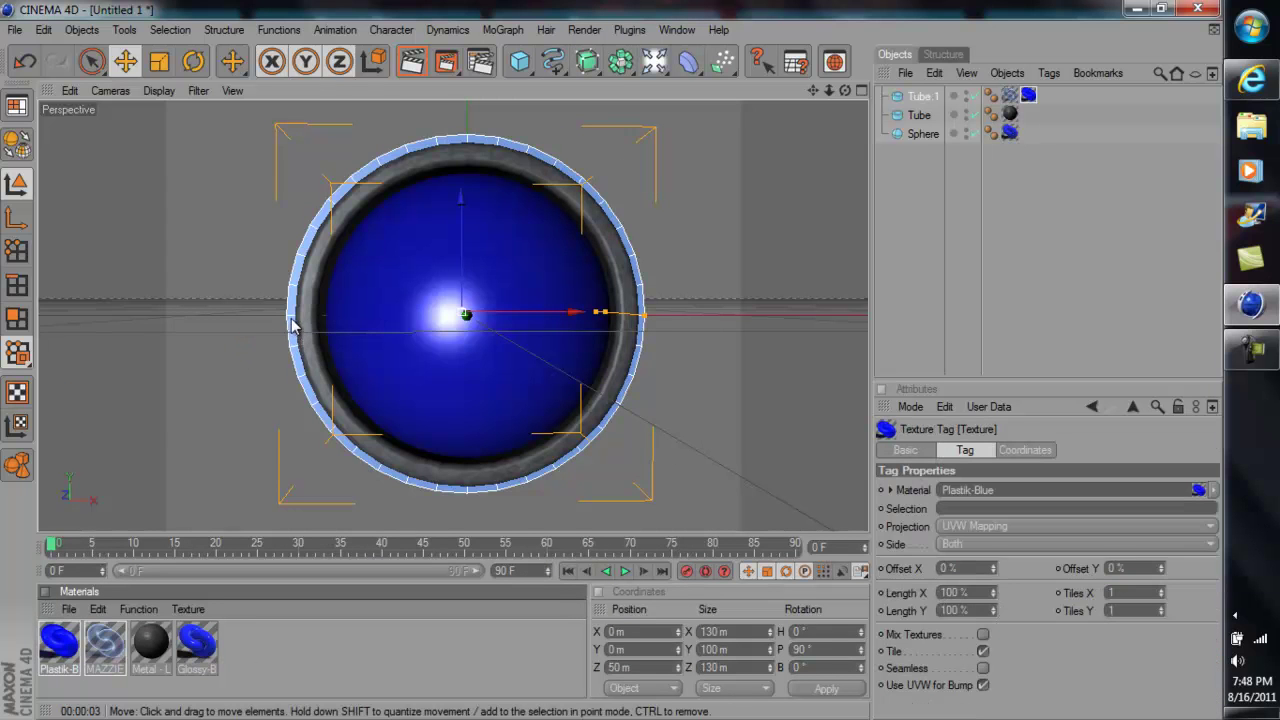
pyautogui.click(412, 62)
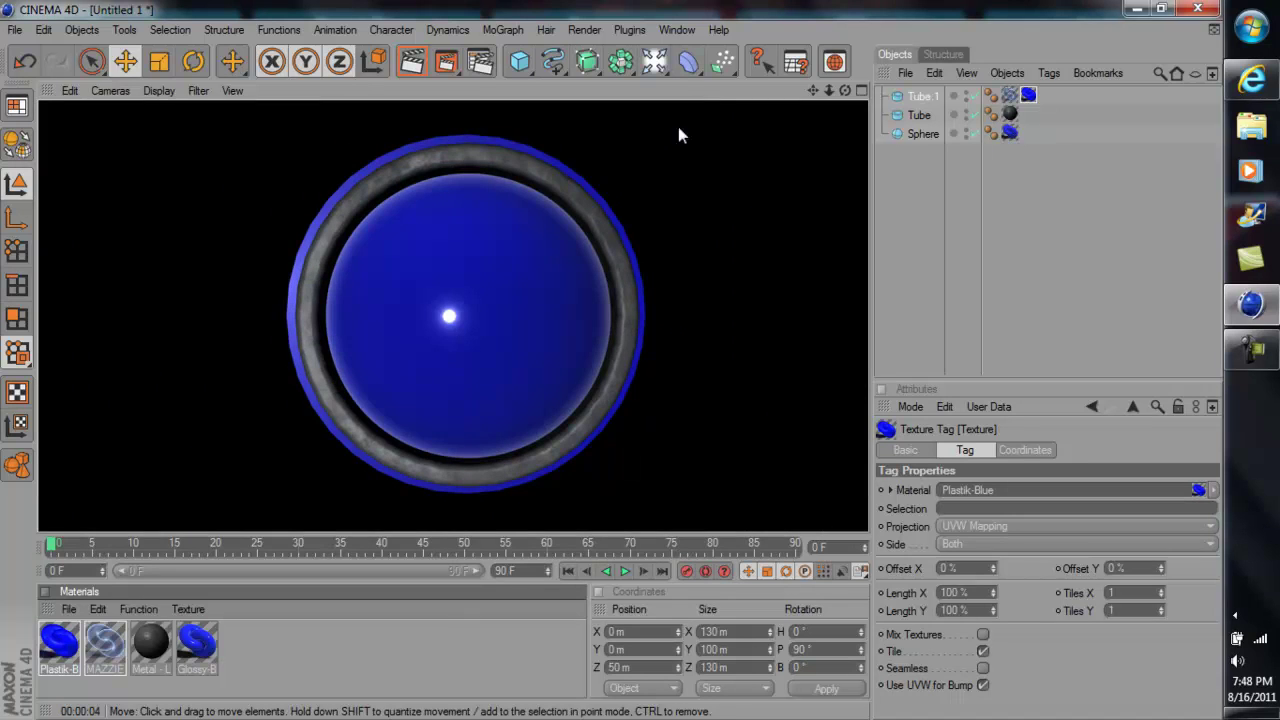
# Fillet Tube.1's edges with 8 segments and a 2 m radius, and render to check the rounded rim.
pyautogui.click(928, 96)
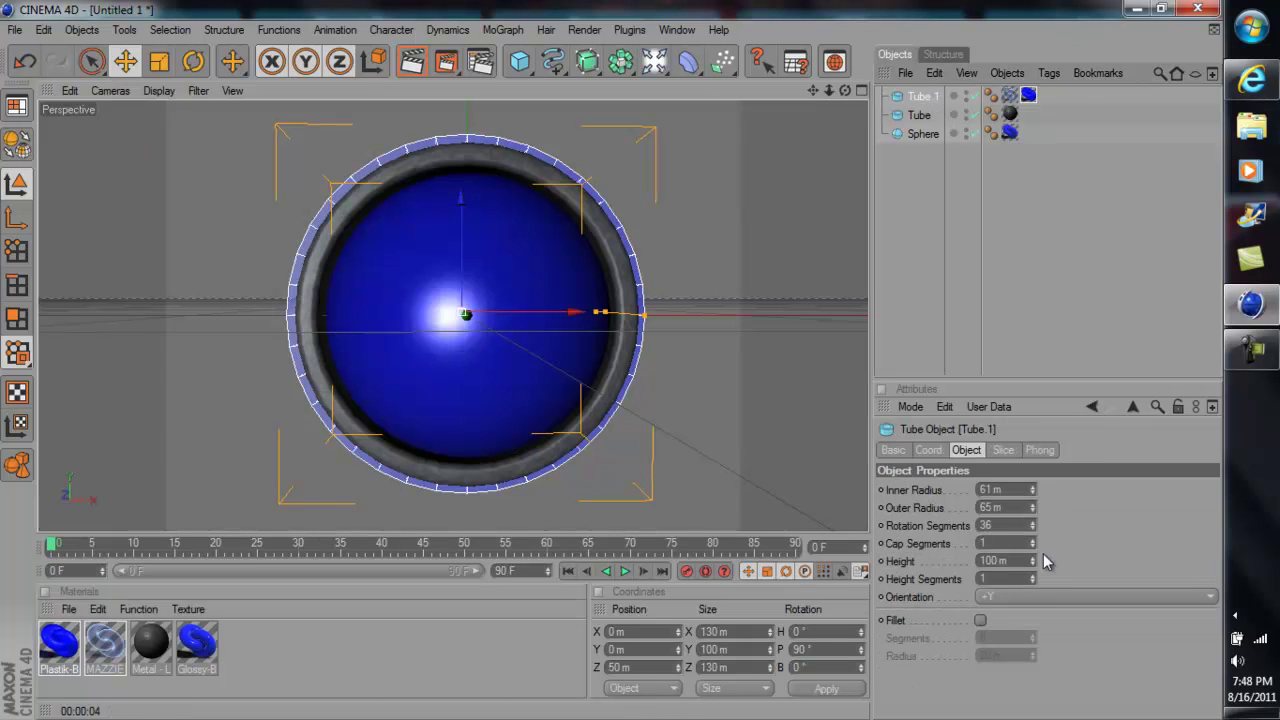
pyautogui.click(980, 621)
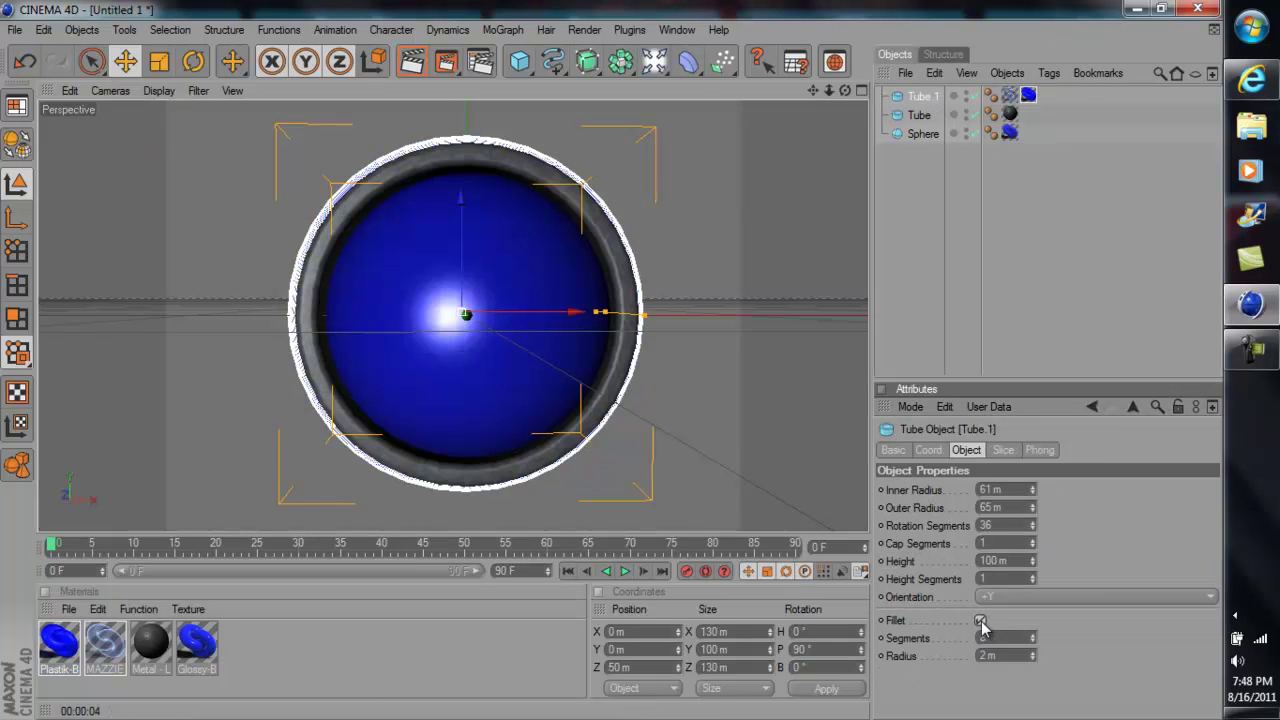
pyautogui.click(411, 62)
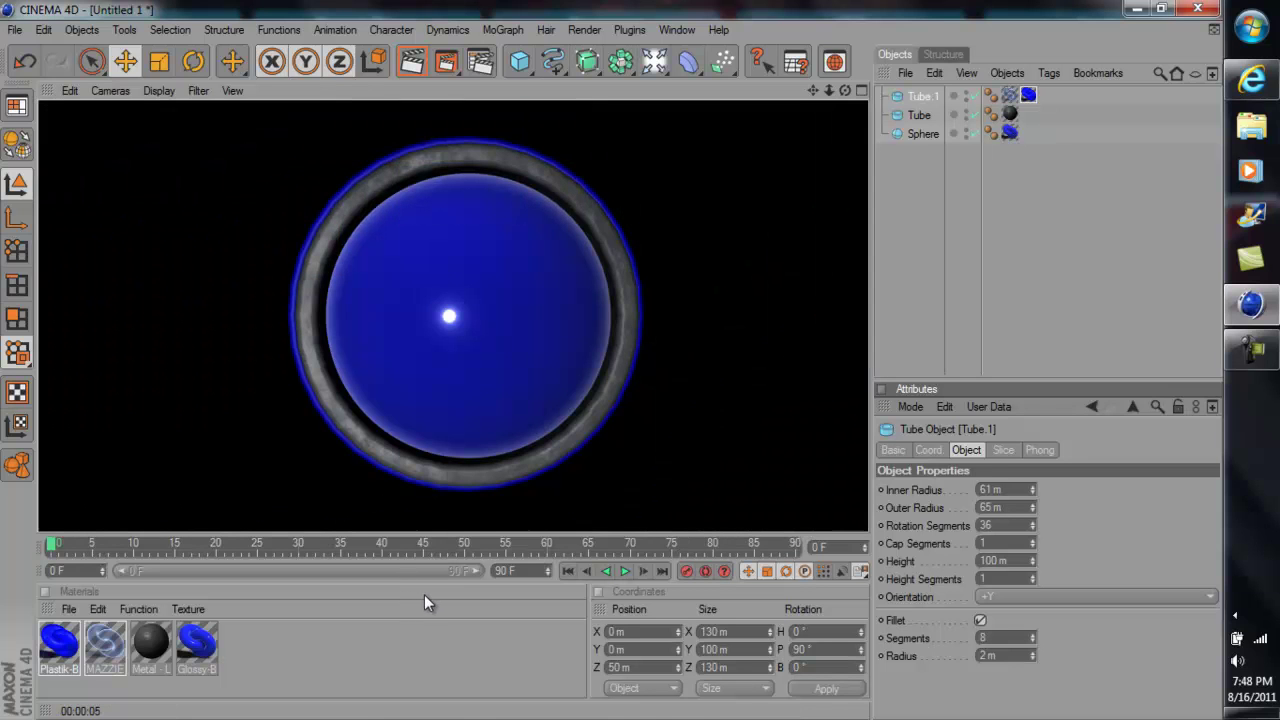
pyautogui.click(481, 621)
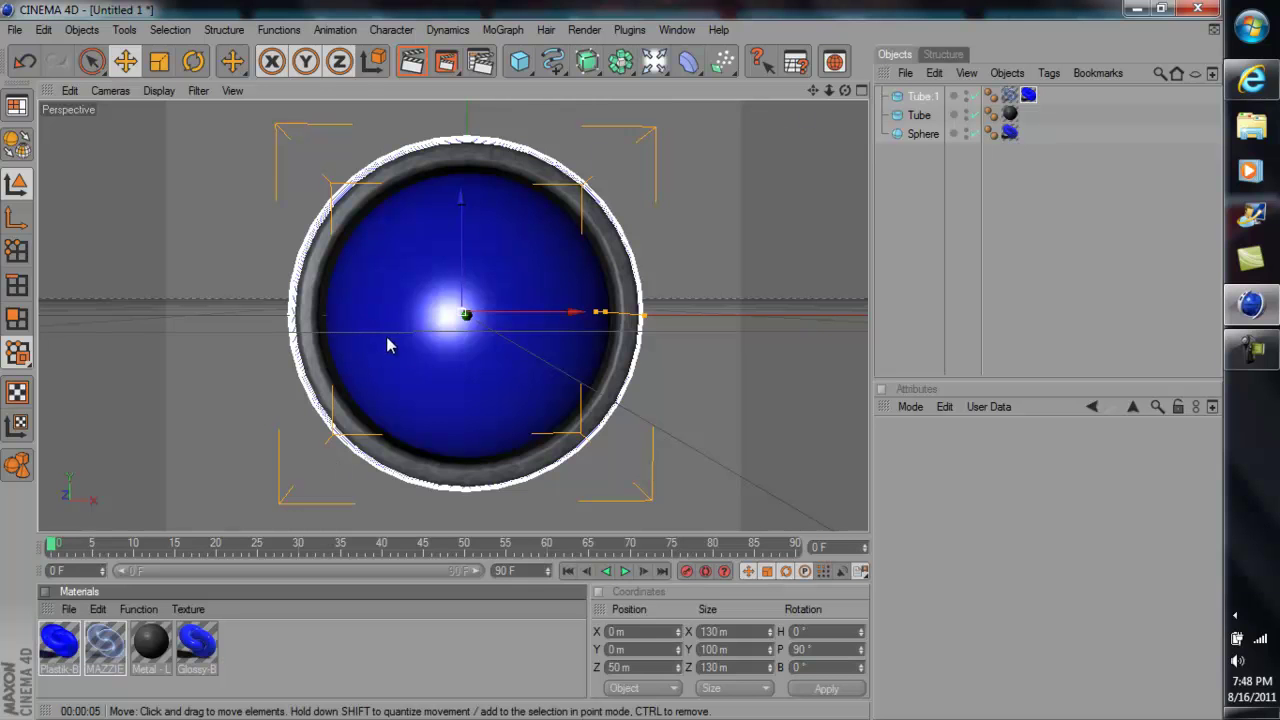
# Add a target spotlight aimed at the orb and render a preview of the lighting.
pyautogui.click(655, 61)
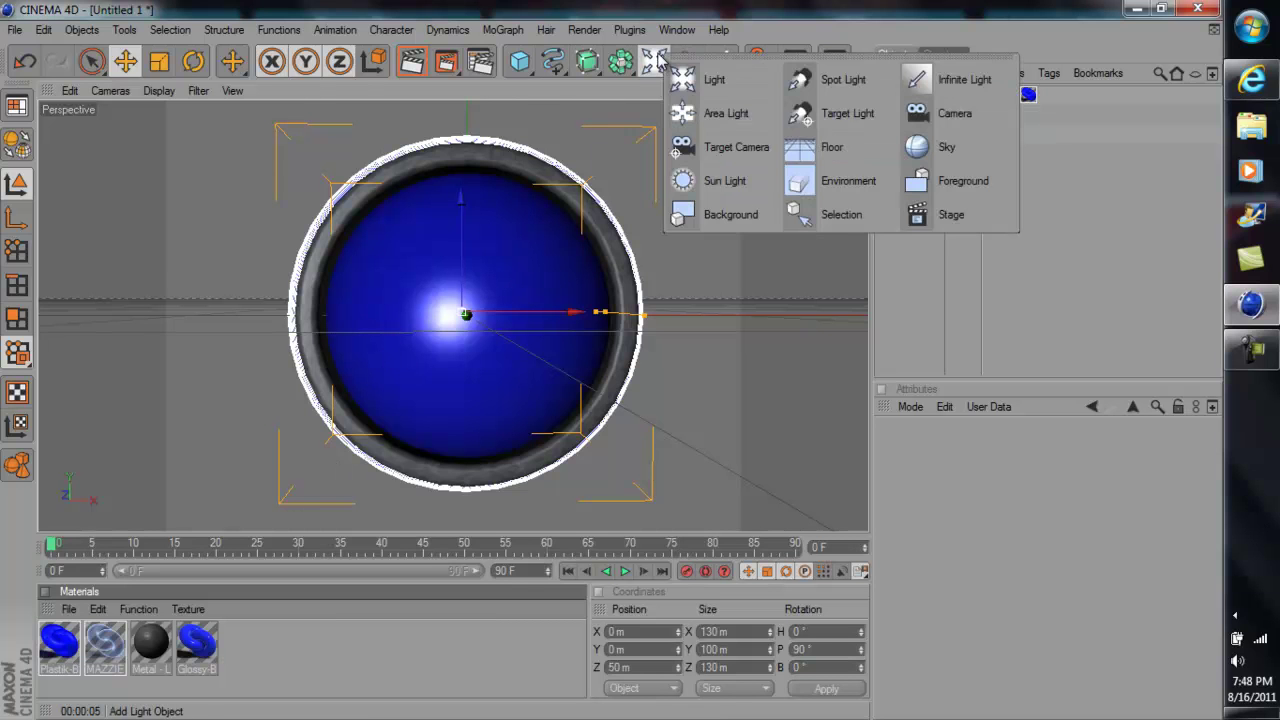
pyautogui.click(843, 113)
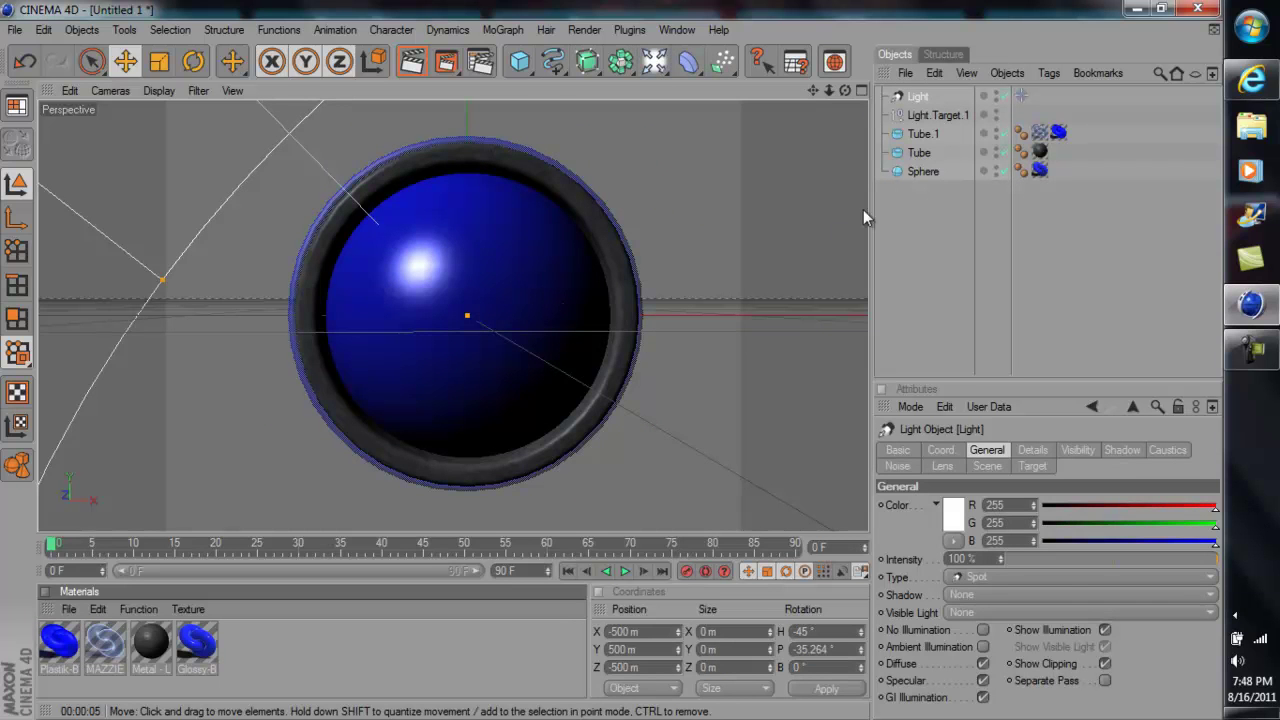
pyautogui.click(923, 113)
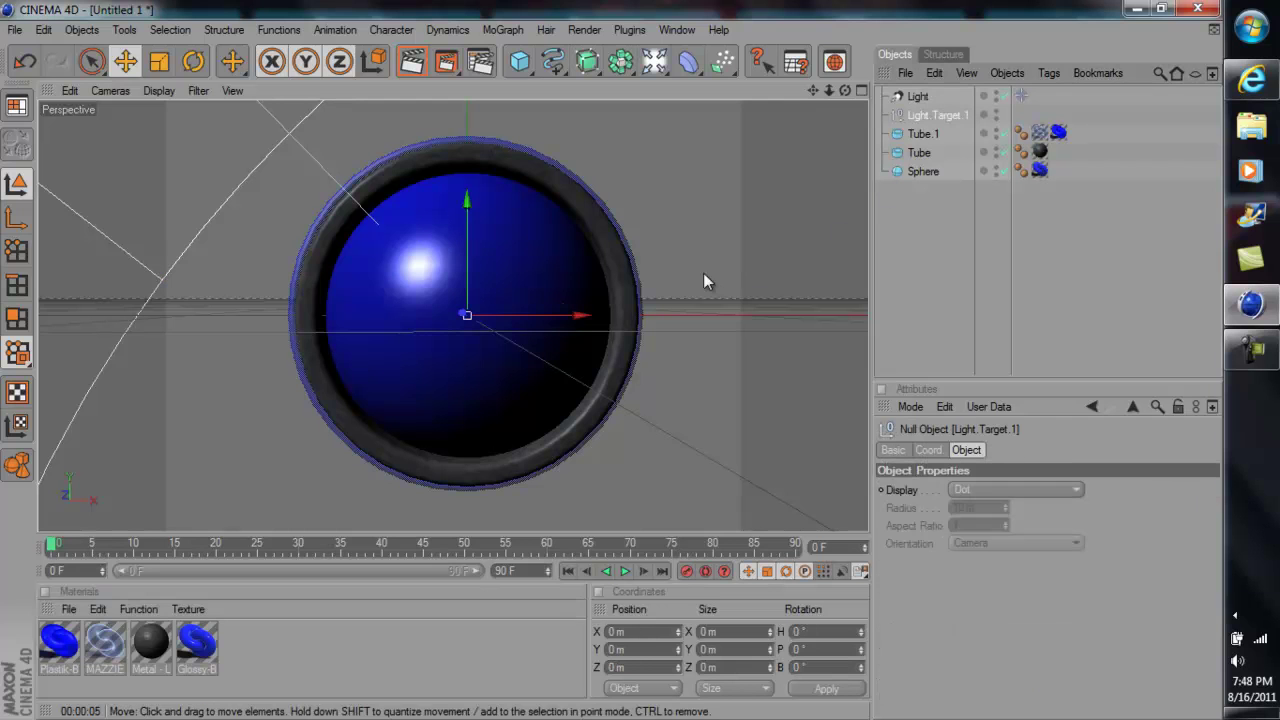
pyautogui.click(921, 98)
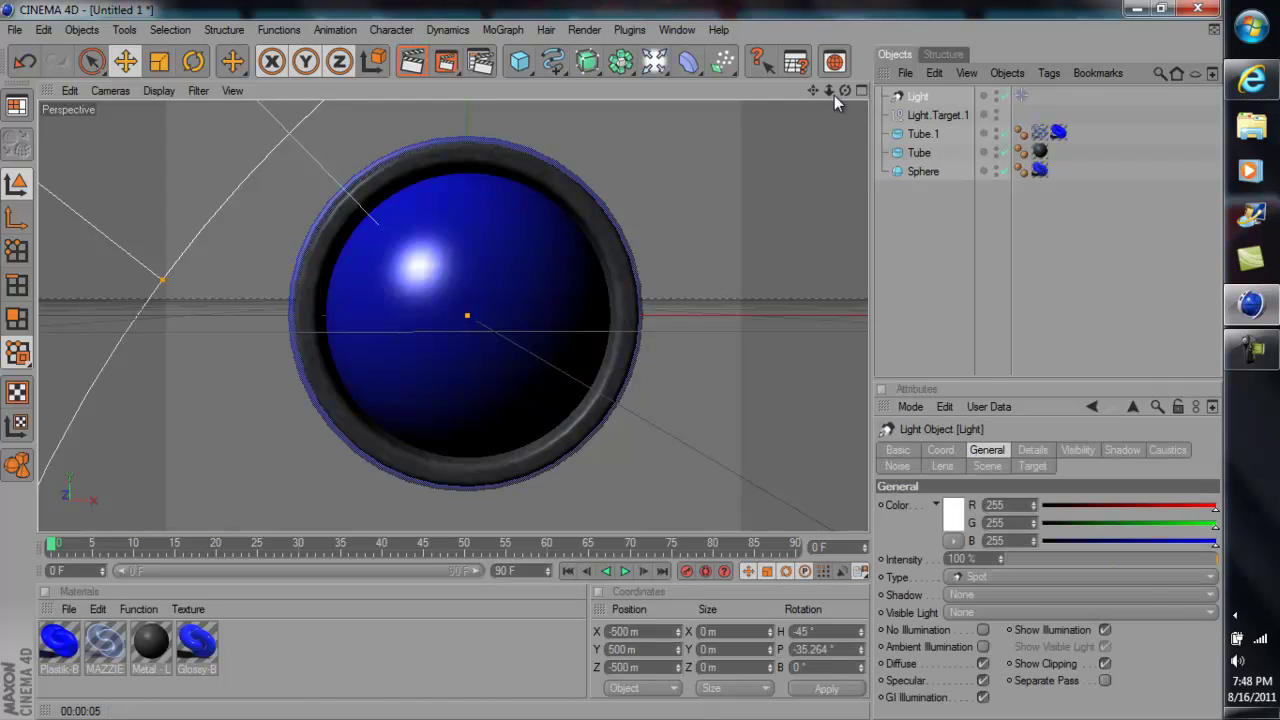
pyautogui.scroll(-10, 600, 360)
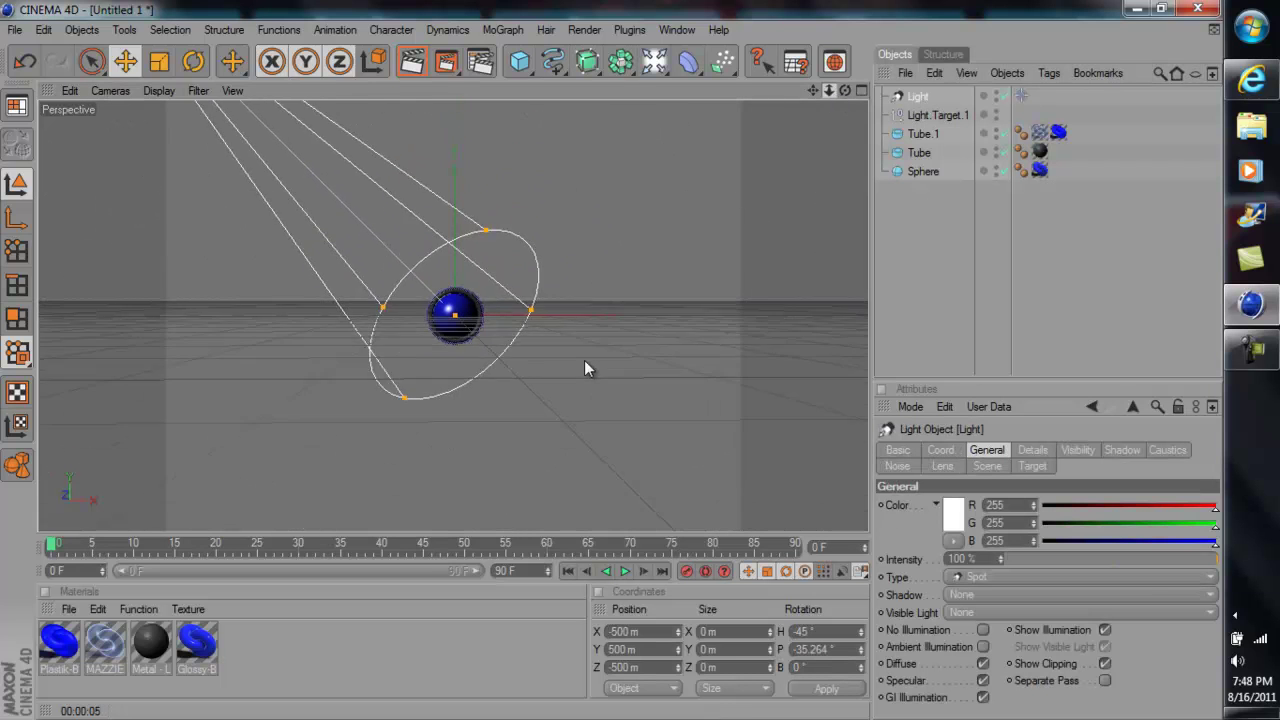
pyautogui.scroll(-1, 607, 368)
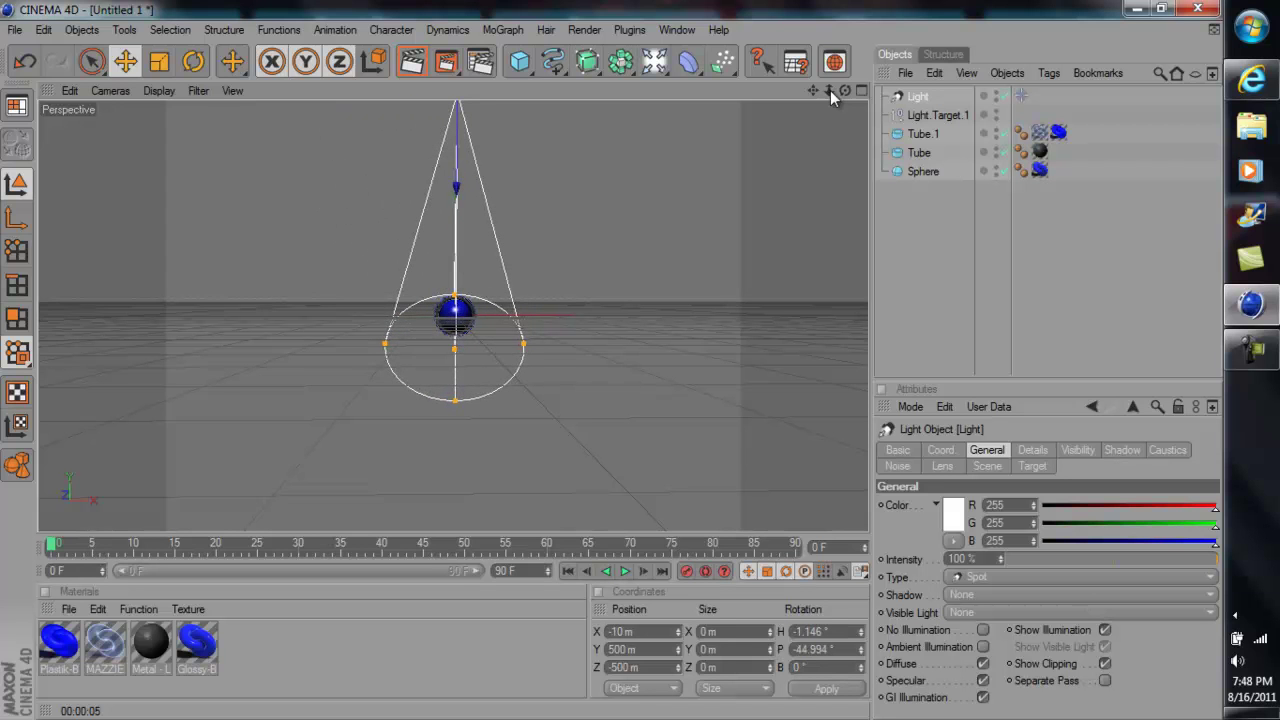
pyautogui.scroll(6, 611, 360)
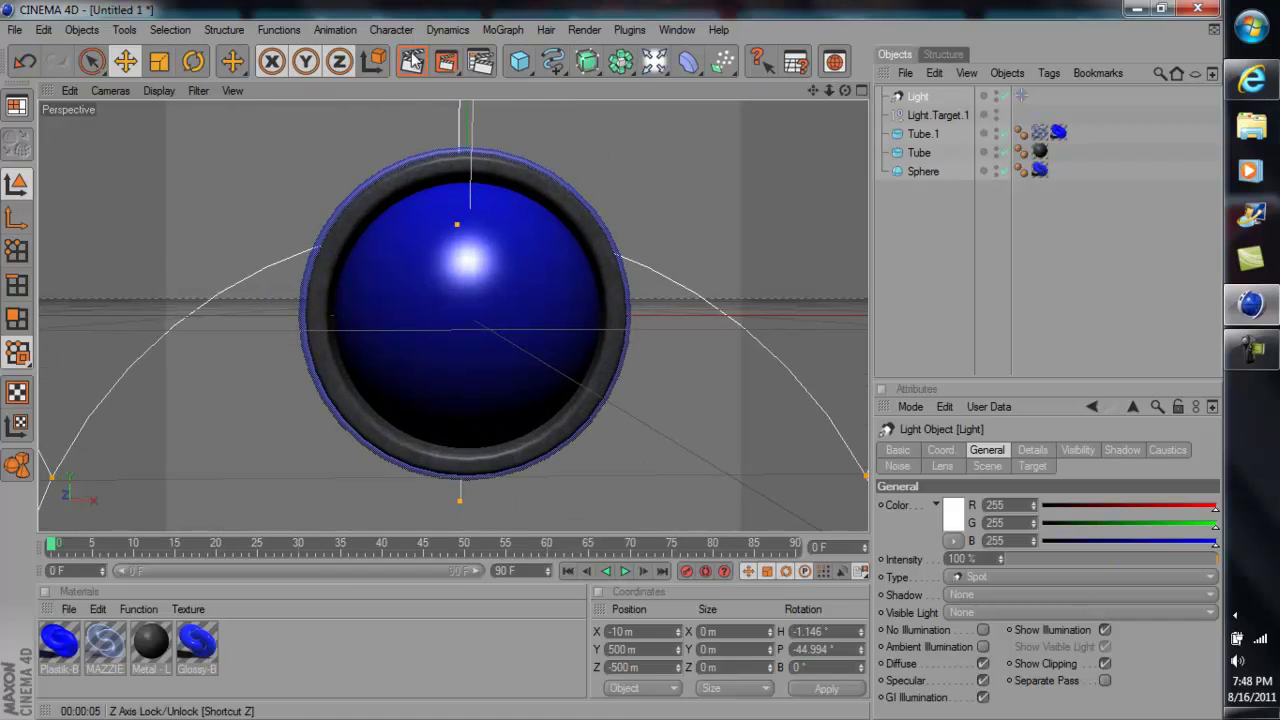
pyautogui.hotkey('ctrl', 'r')
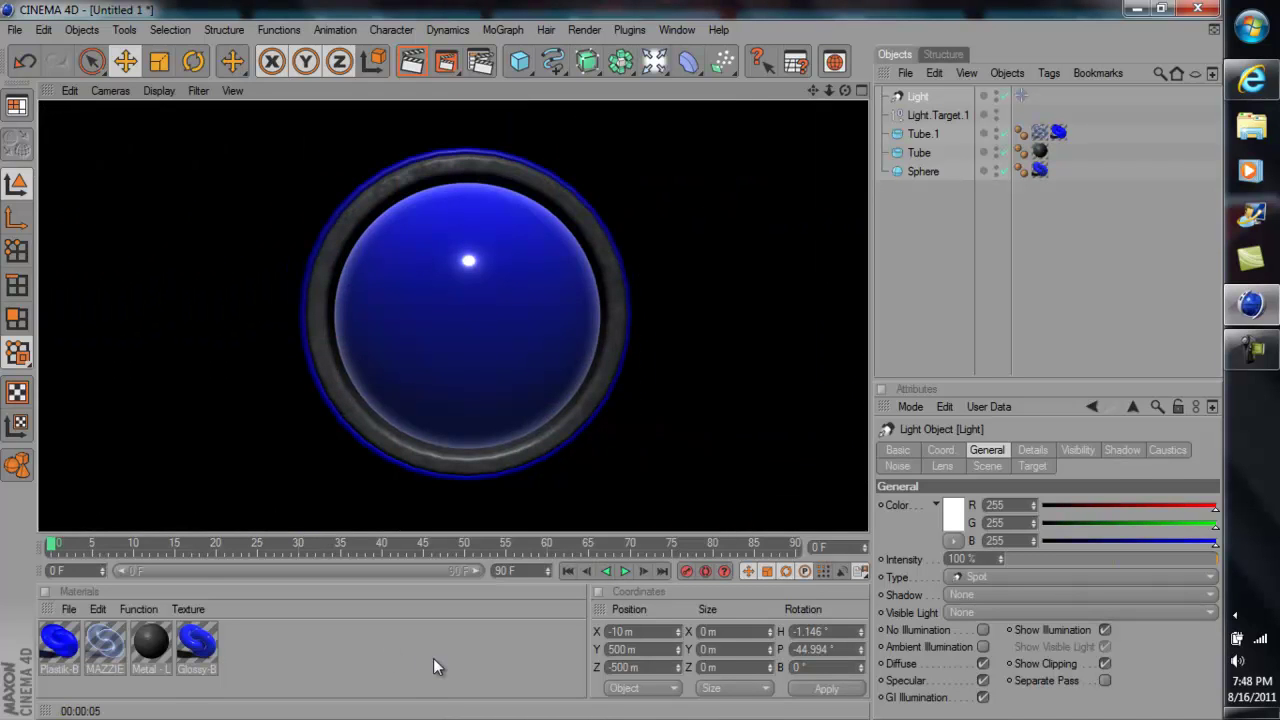
pyautogui.click(1129, 103)
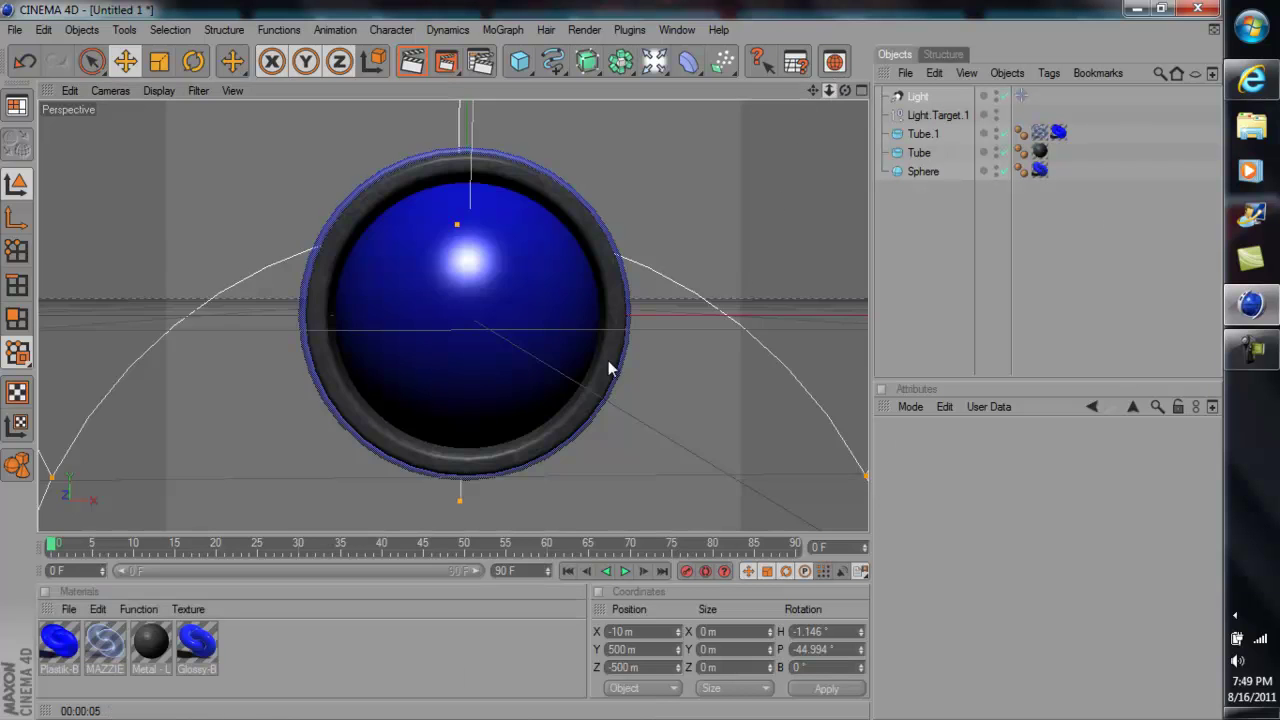
# Raise the spotlight to Y 860 m above the orb, giving a -59.822° pitch.
pyautogui.scroll(-5, 607, 361)
pyautogui.scroll(-4, 607, 361)
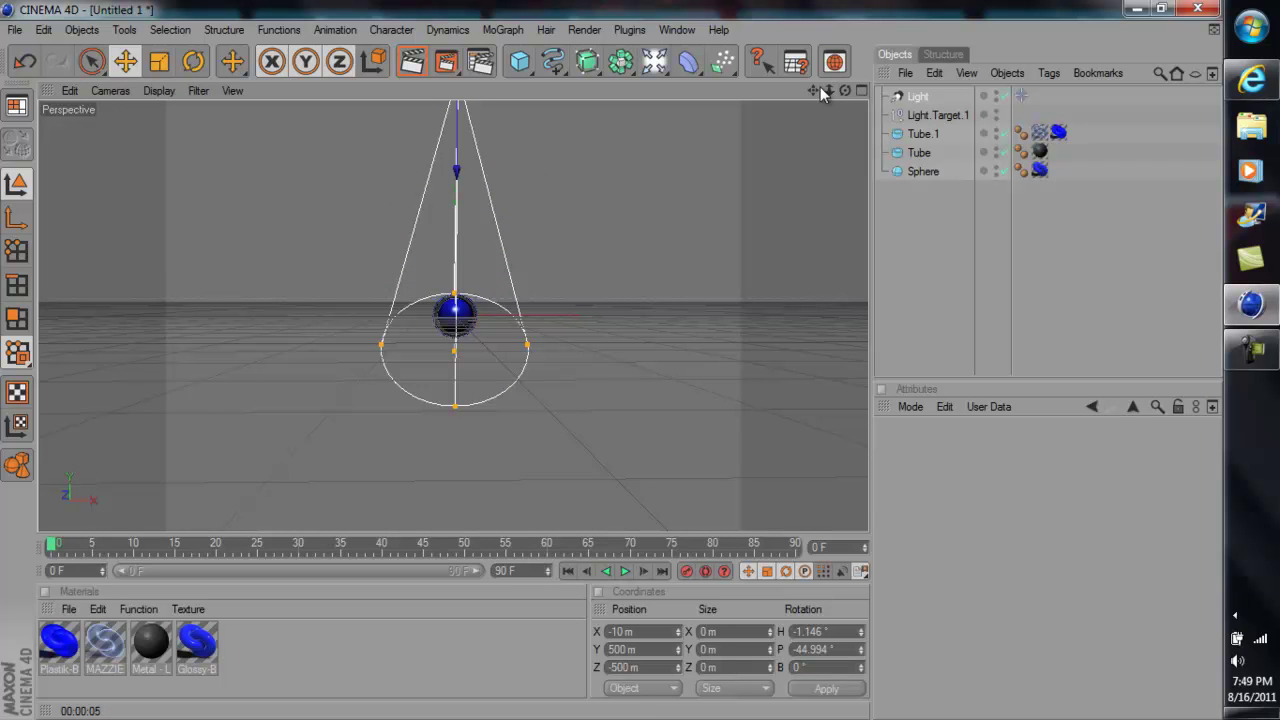
pyautogui.moveTo(819, 86); pyautogui.dragTo(819, 86)
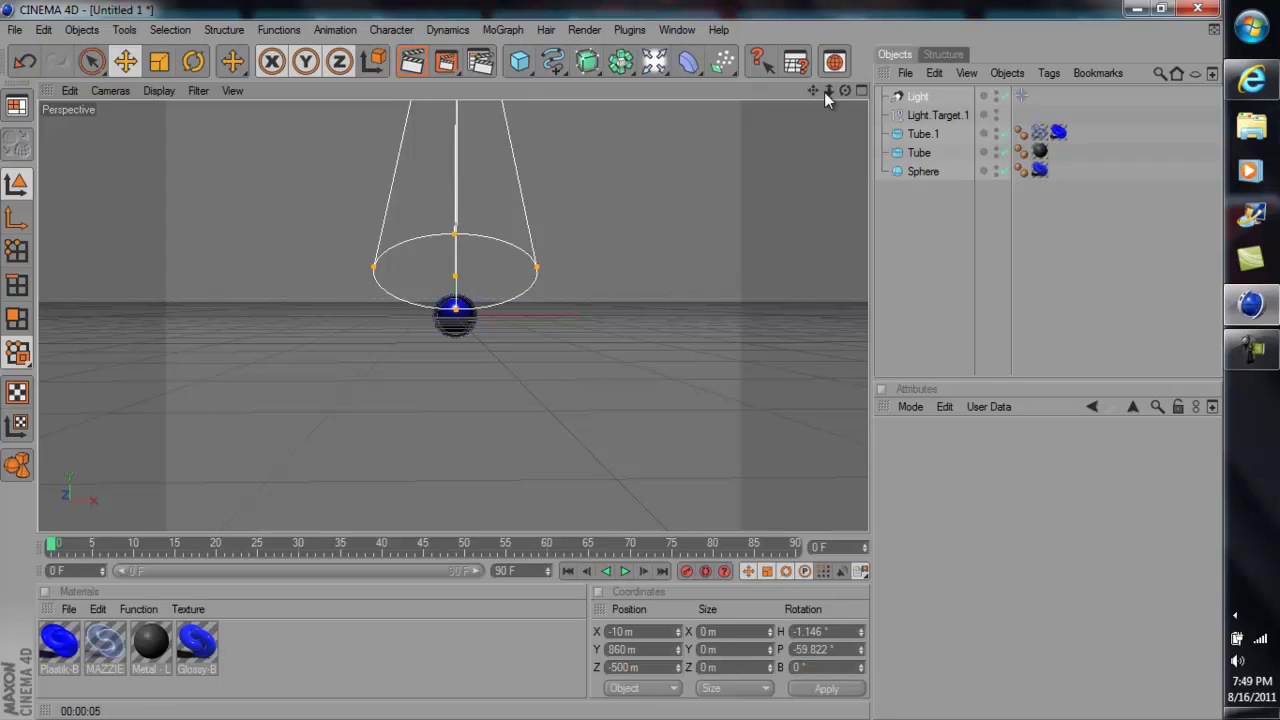
pyautogui.scroll(8, 632, 358)
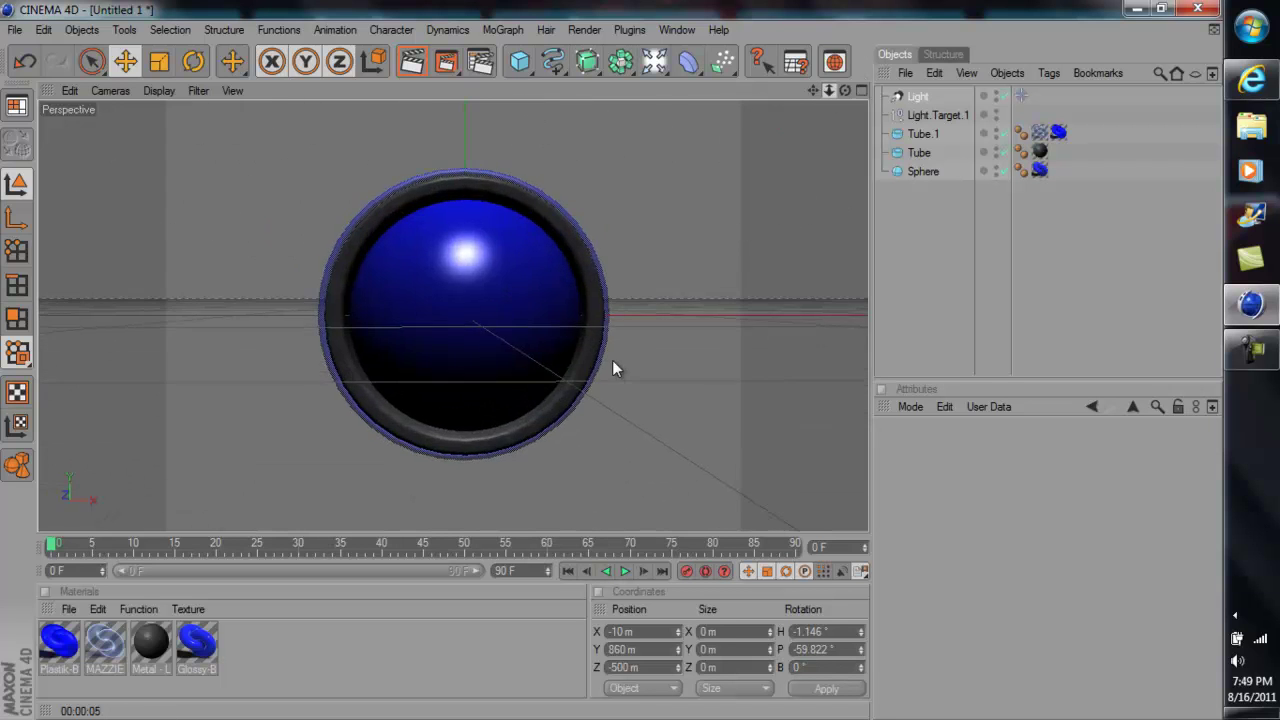
pyautogui.scroll(2, 612, 368)
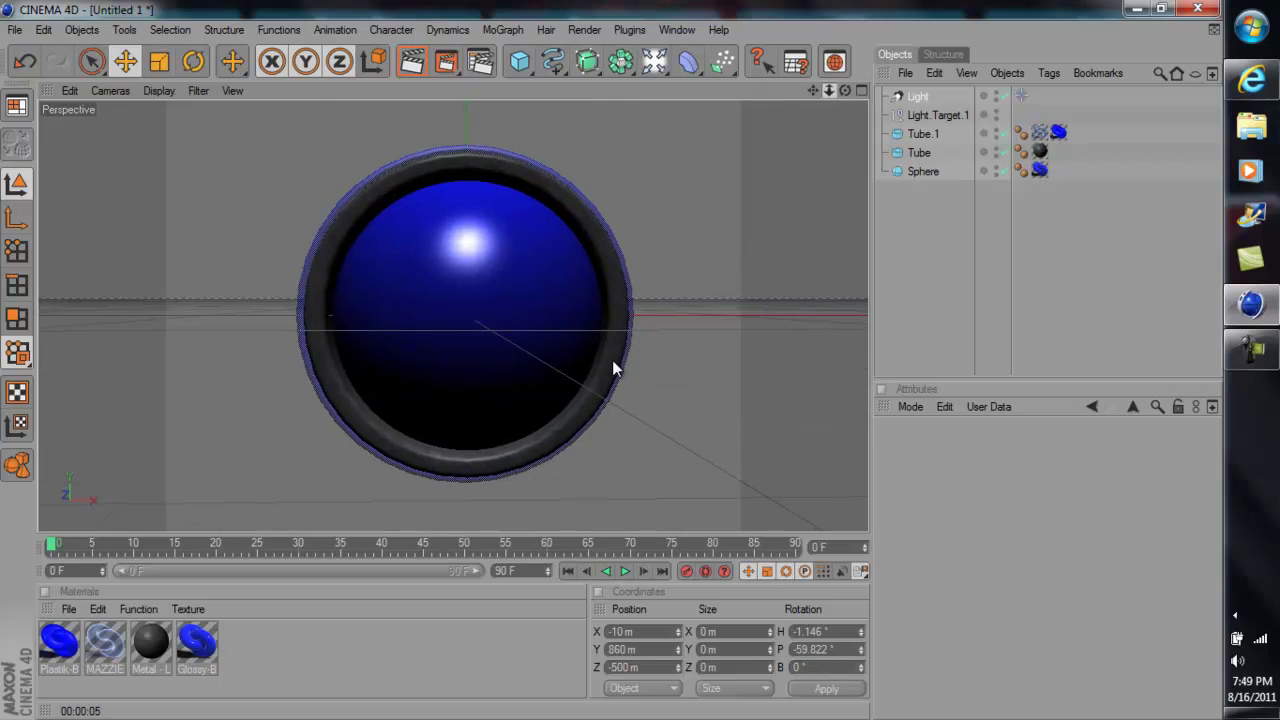
pyautogui.click(415, 63)
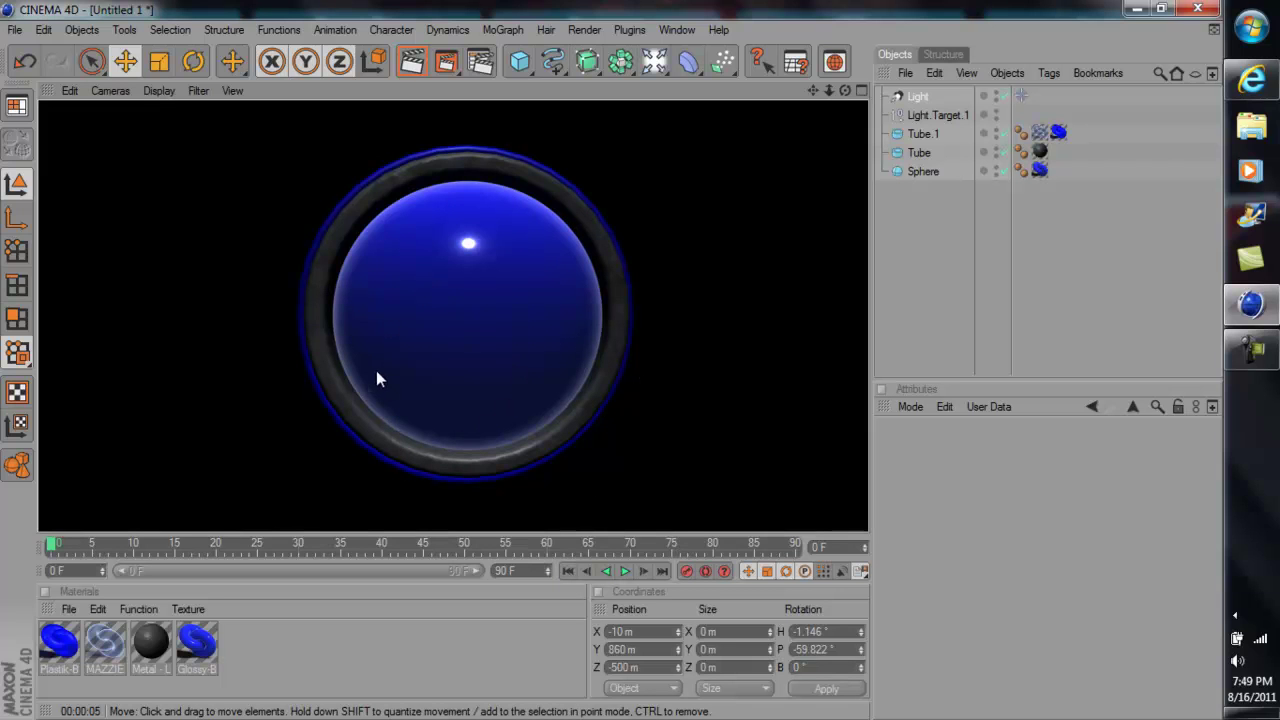
pyautogui.click(441, 647)
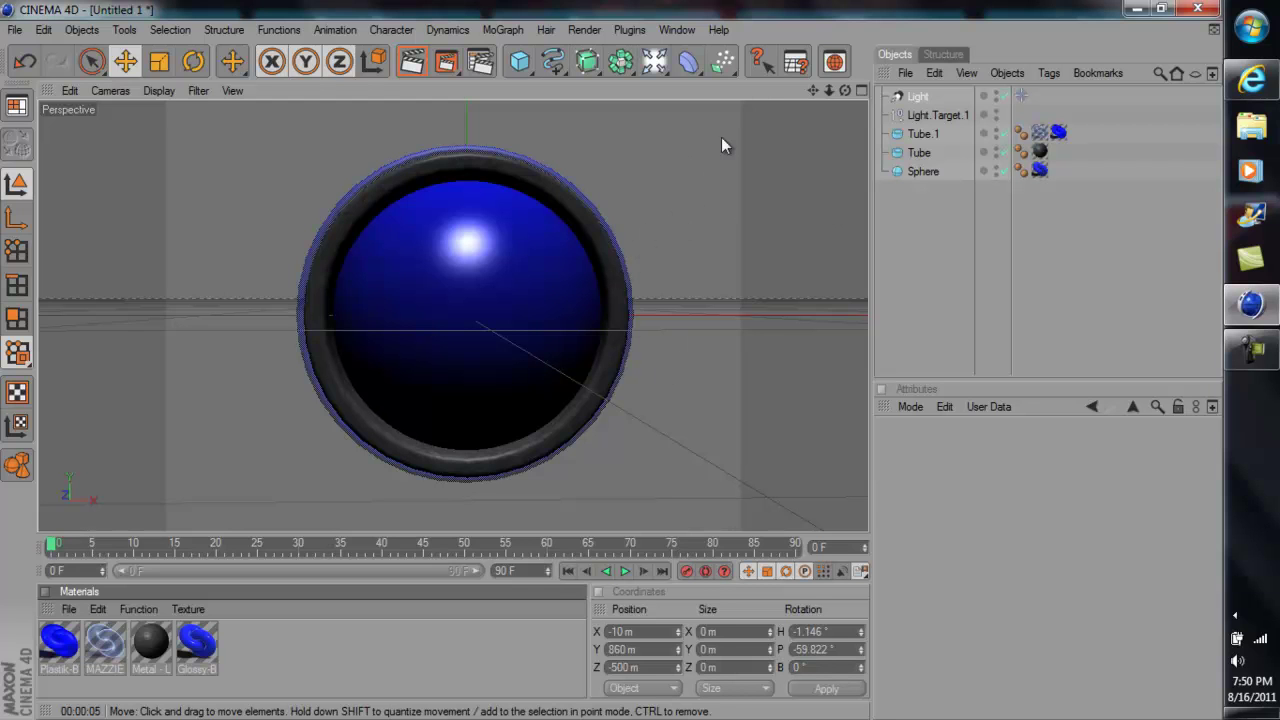
pyautogui.click(585, 30)
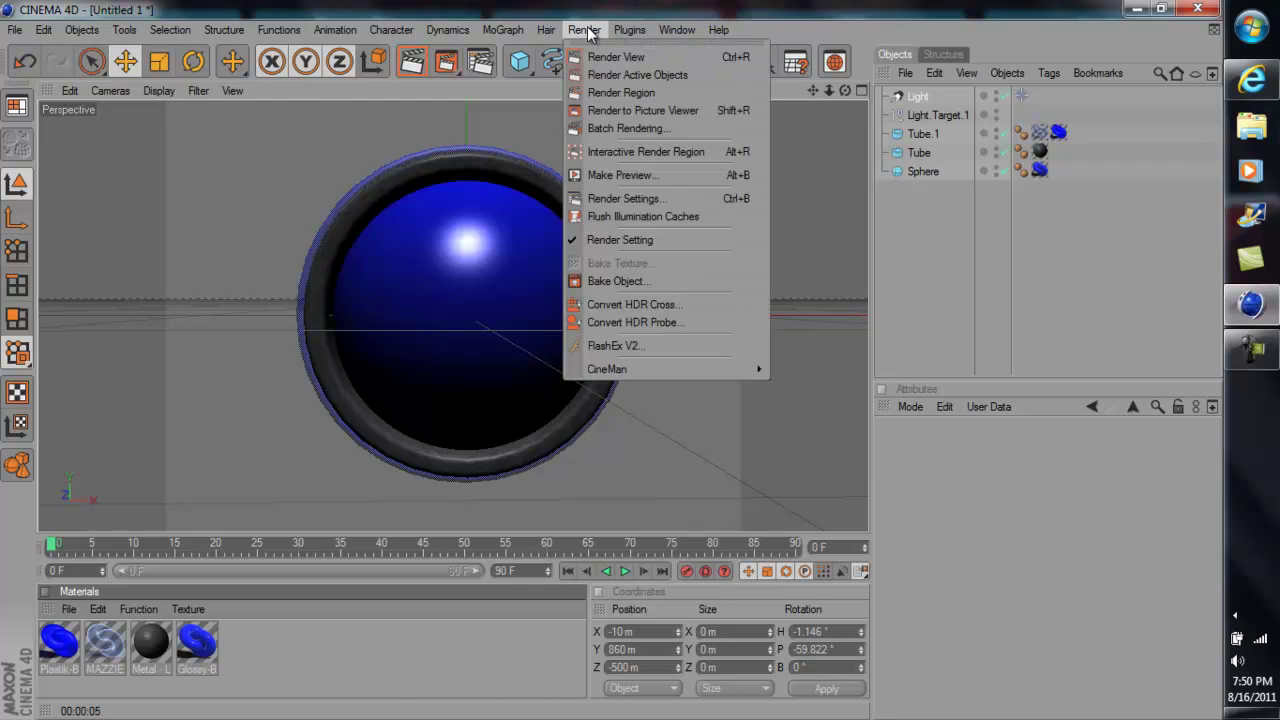
pyautogui.click(617, 111)
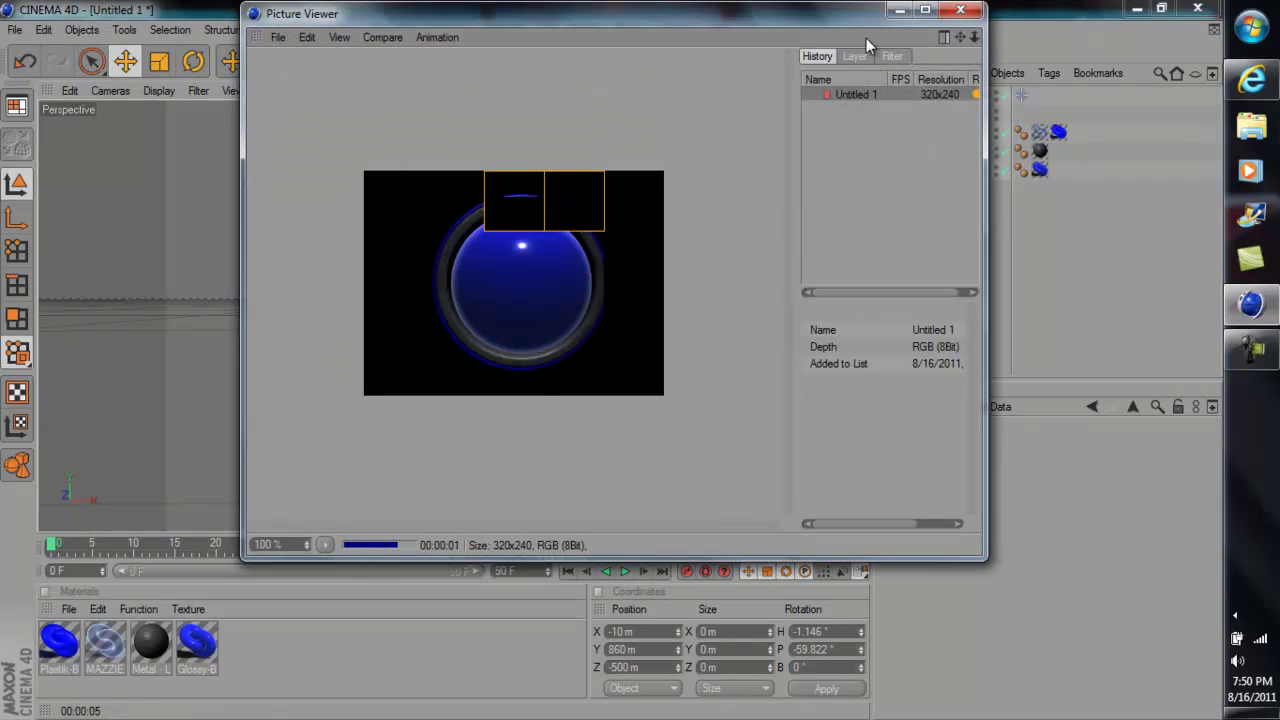
pyautogui.click(960, 10)
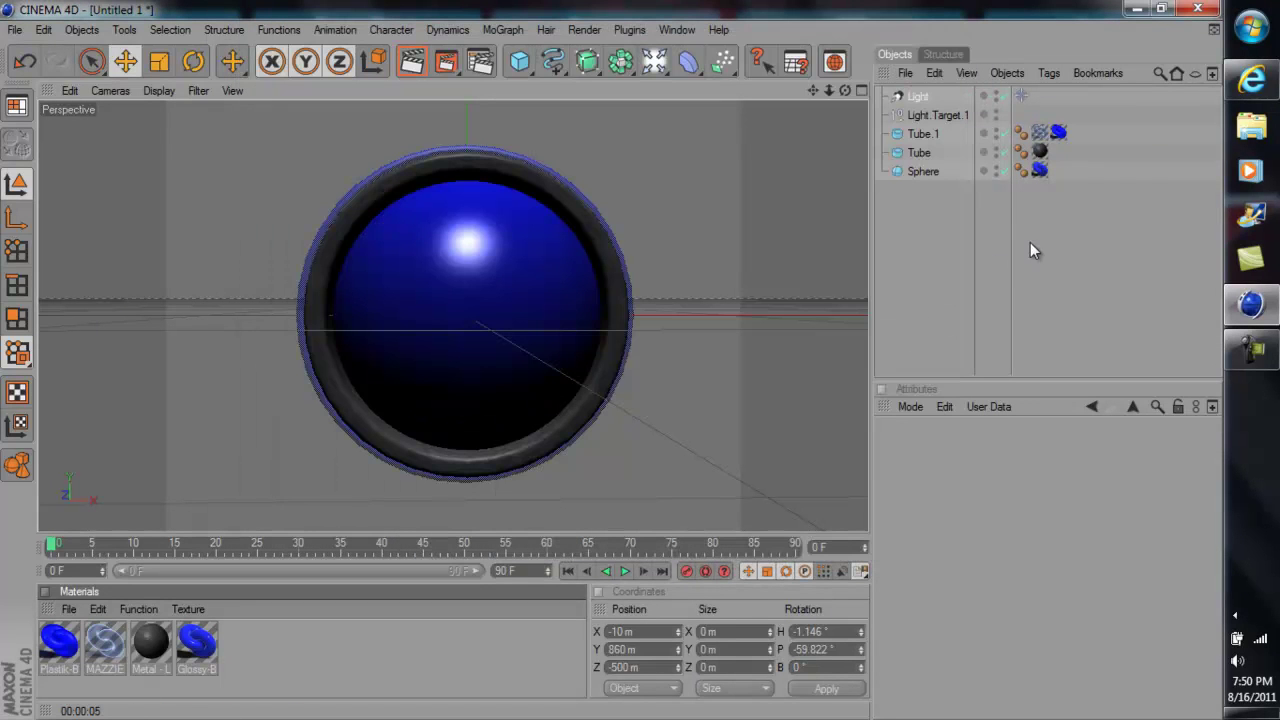
pyautogui.click(1197, 10)
# Quit Cinema 4D without saving, scroll down the YouTube channel page, and launch Camtasia Studio.
pyautogui.click(621, 443)
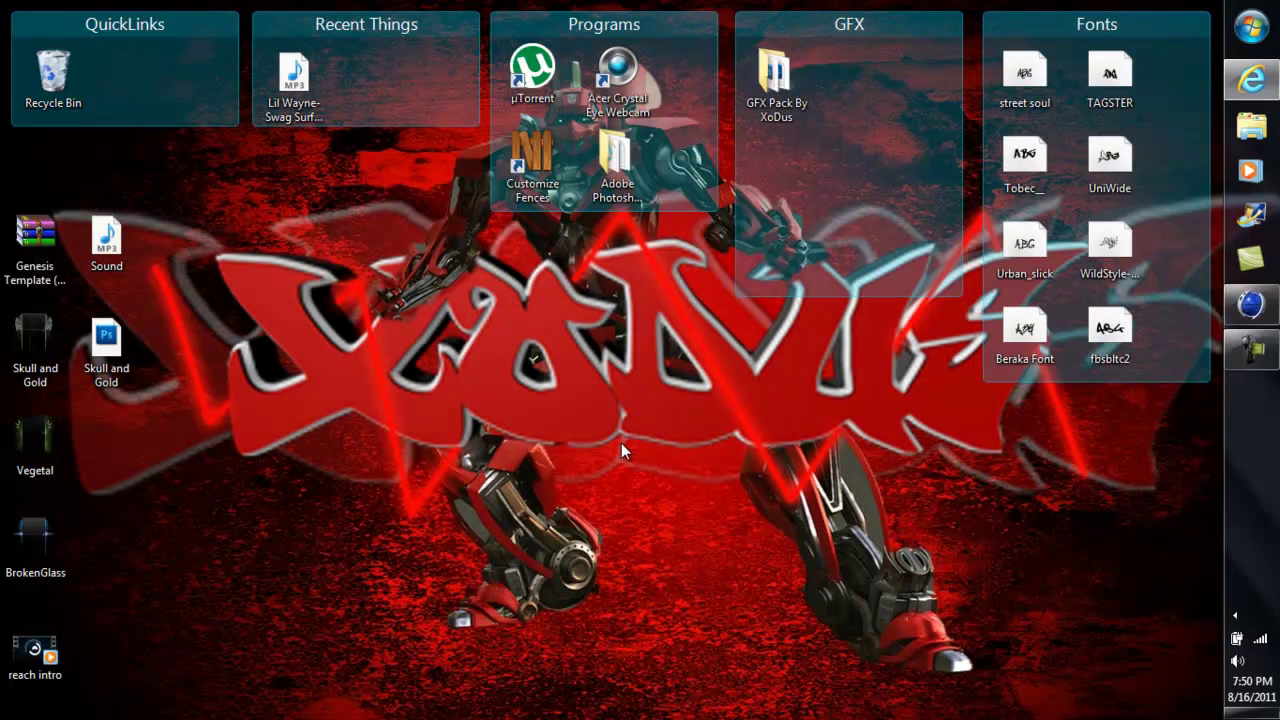
pyautogui.click(1249, 84)
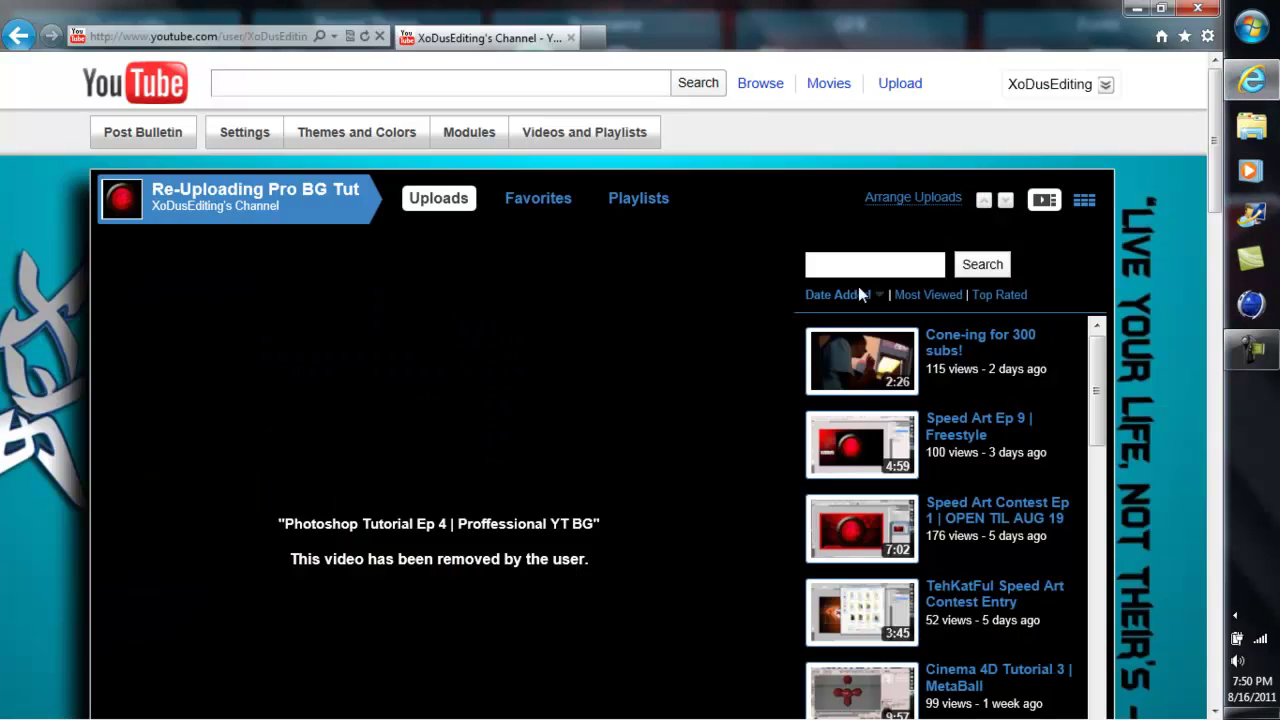
pyautogui.moveTo(1217, 195); pyautogui.dragTo(1217, 285)
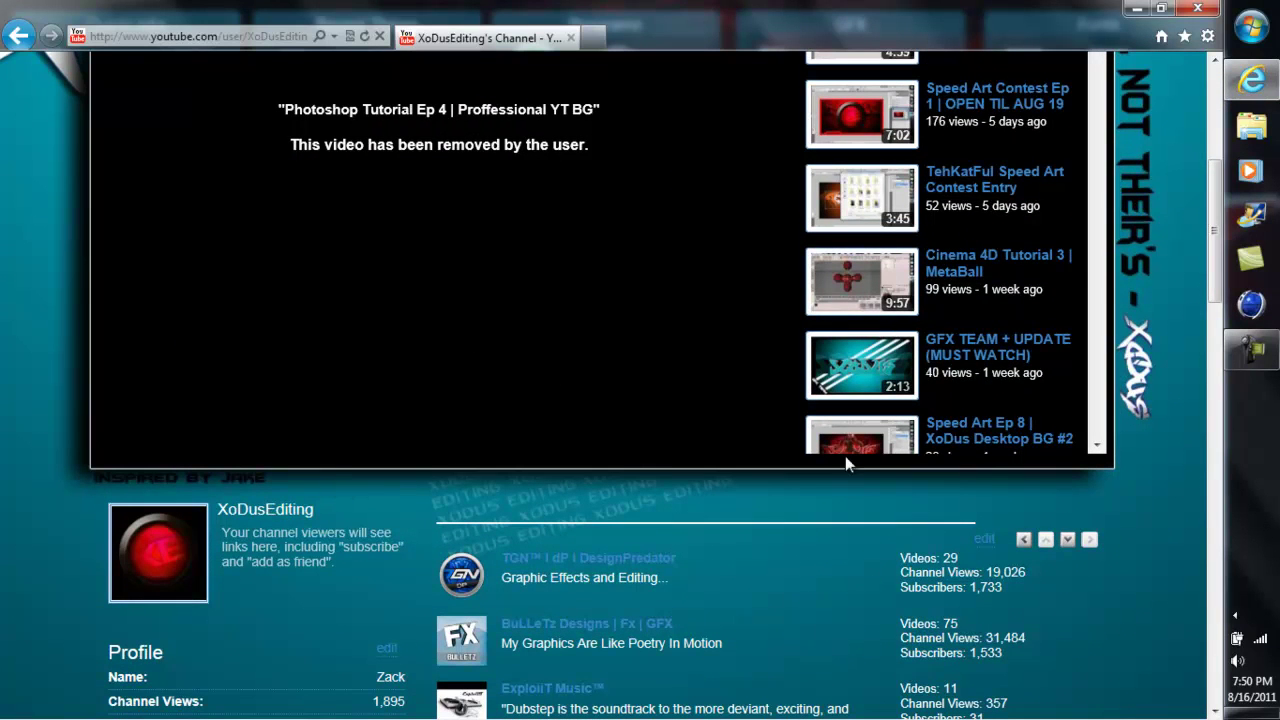
pyautogui.click(1250, 260)
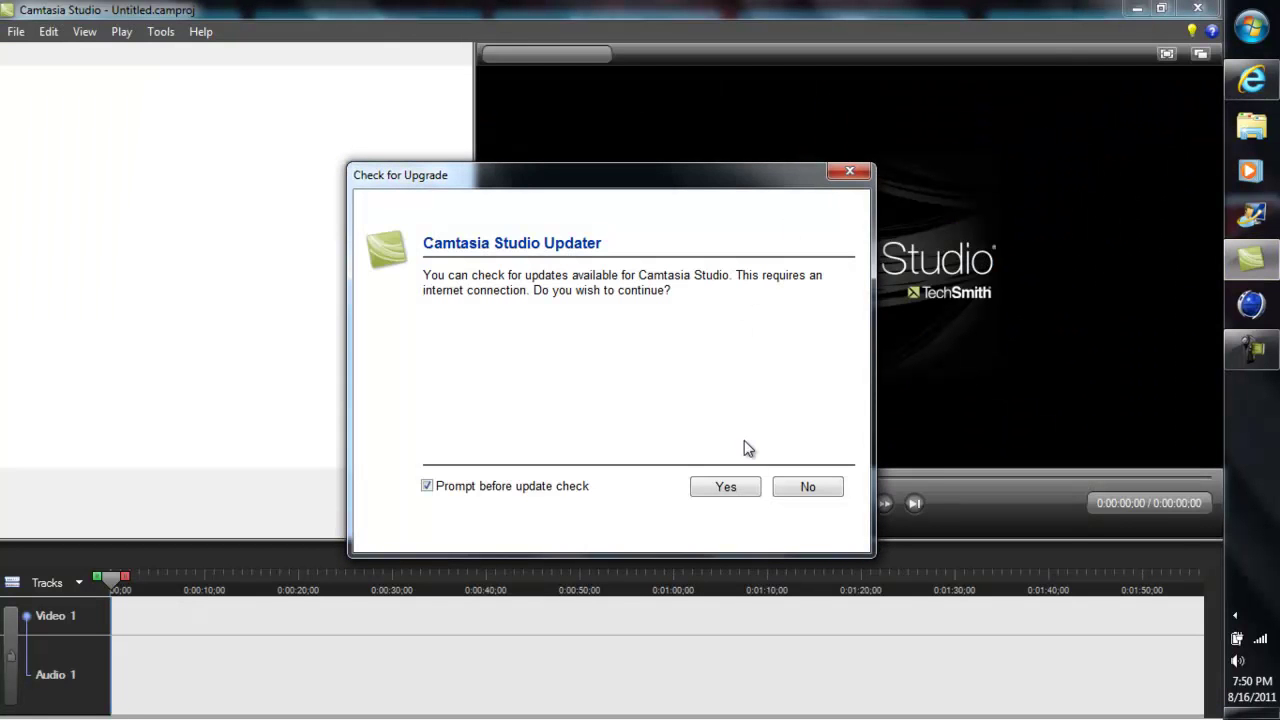
# Decline Camtasia's Check for Upgrade prompt by answering No.
pyautogui.click(808, 488)
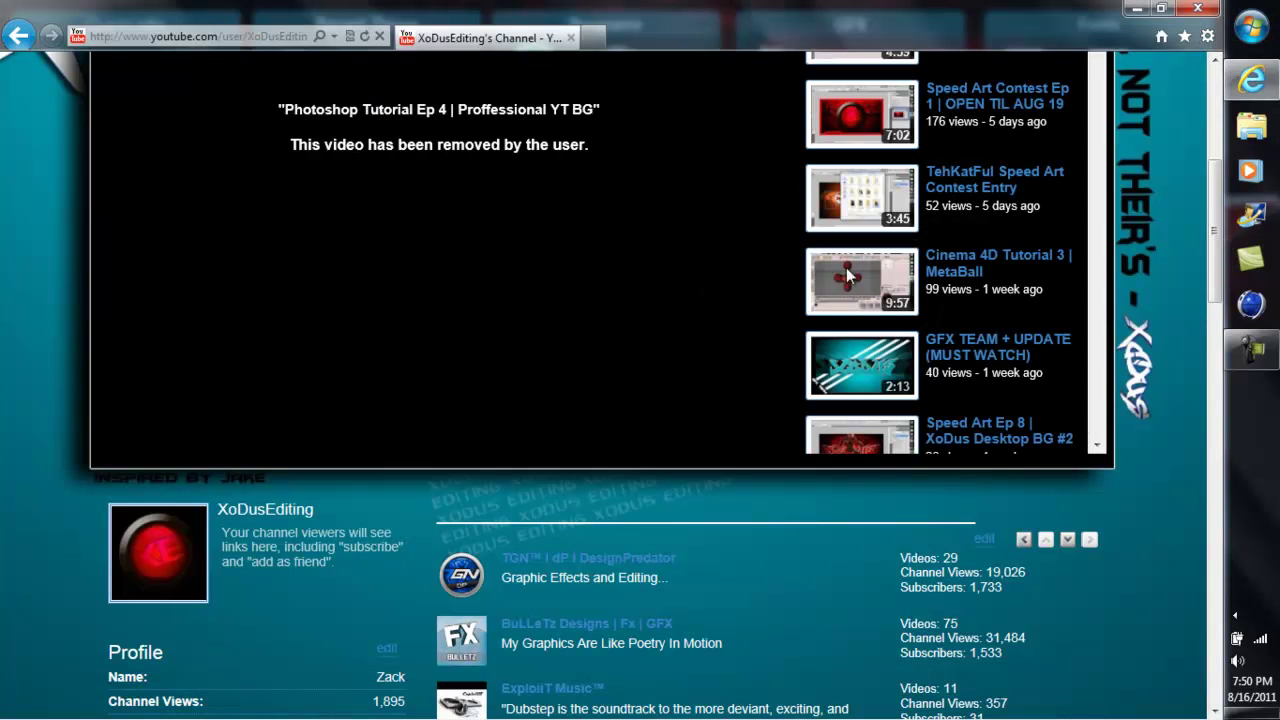
# Replace the channel page's web address with a new entry beginning 'cre'.
pyautogui.scroll(-3, 418, 455)
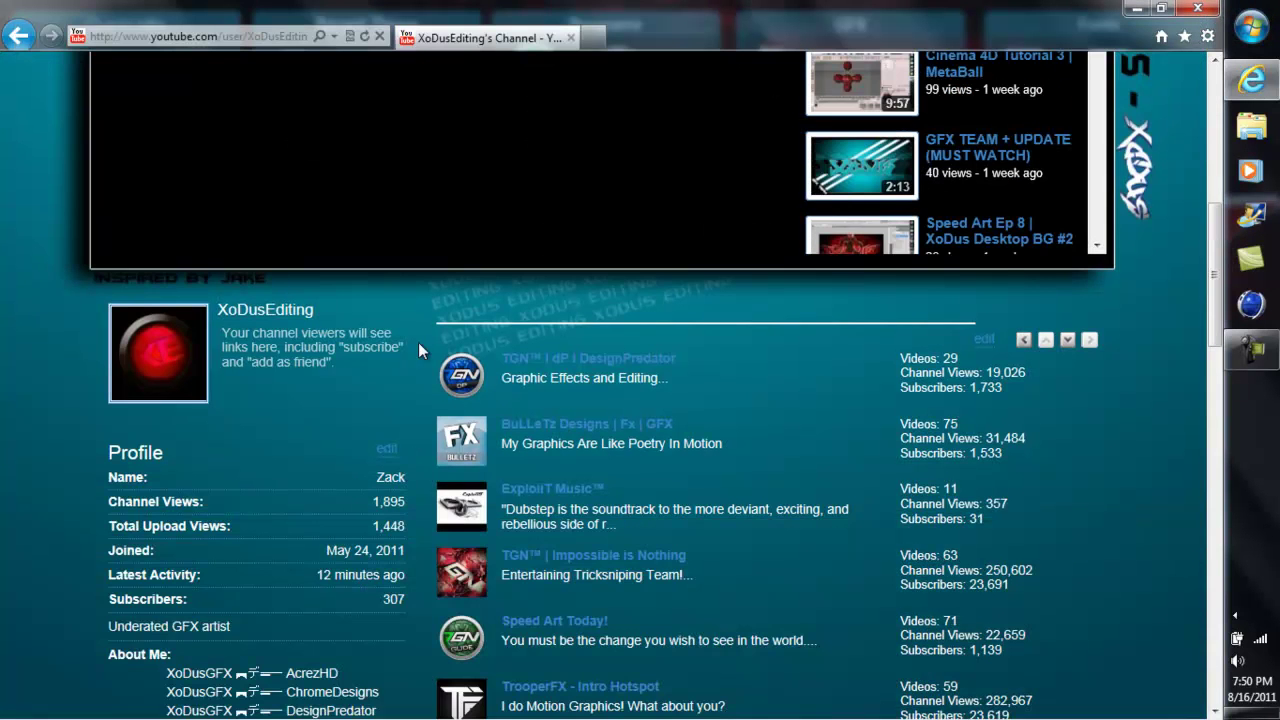
pyautogui.scroll(3, 405, 292)
pyautogui.scroll(3, 383, 469)
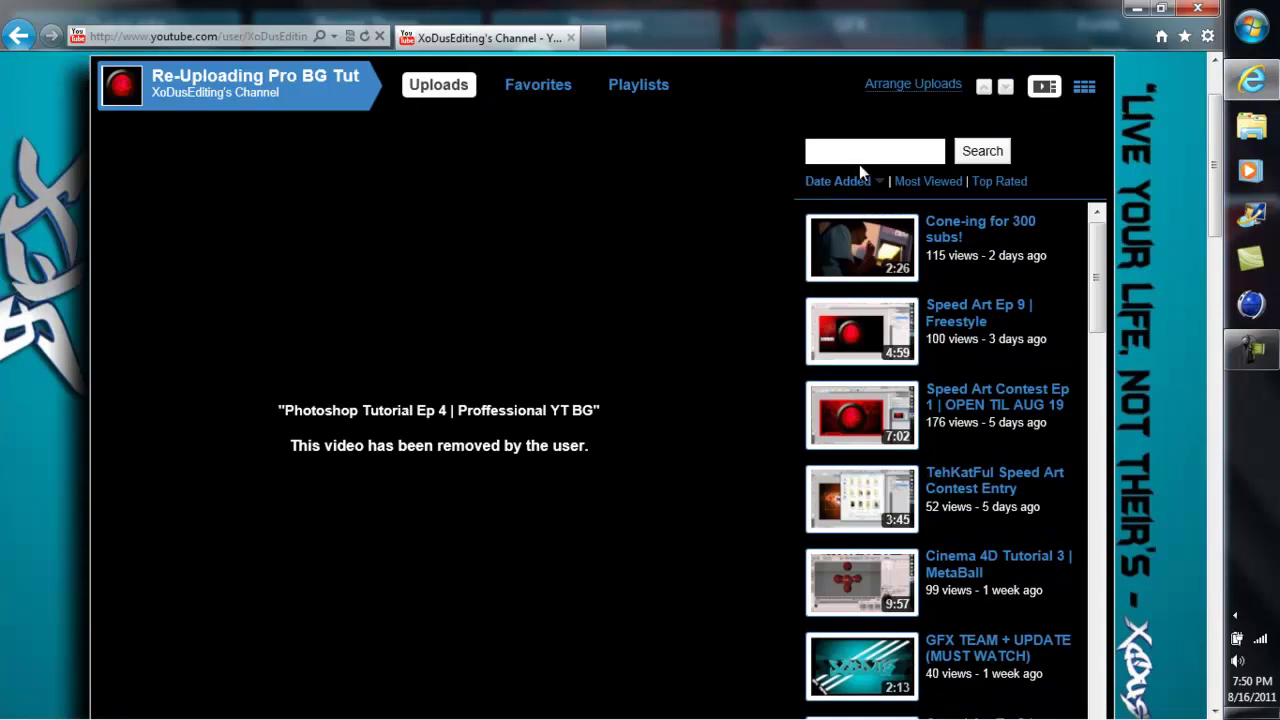
pyautogui.scroll(2, 595, 175)
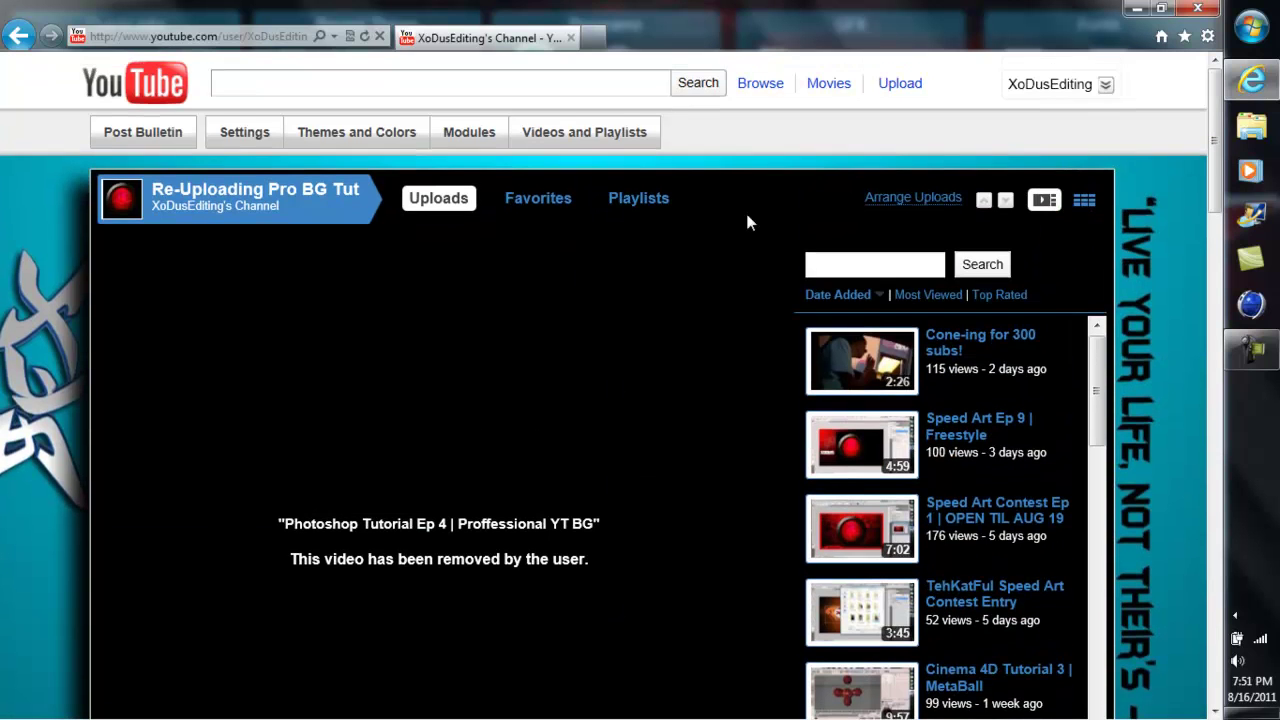
pyautogui.scroll(-5, 614, 231)
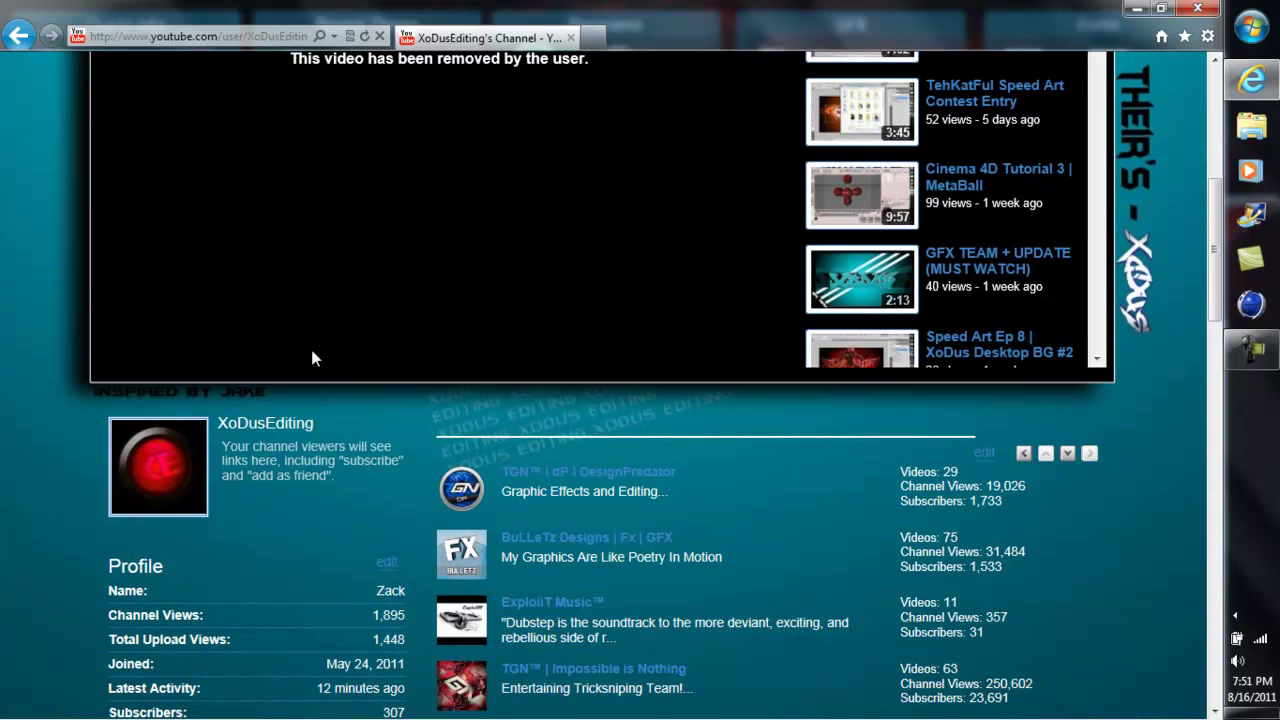
pyautogui.scroll(-2, 275, 374)
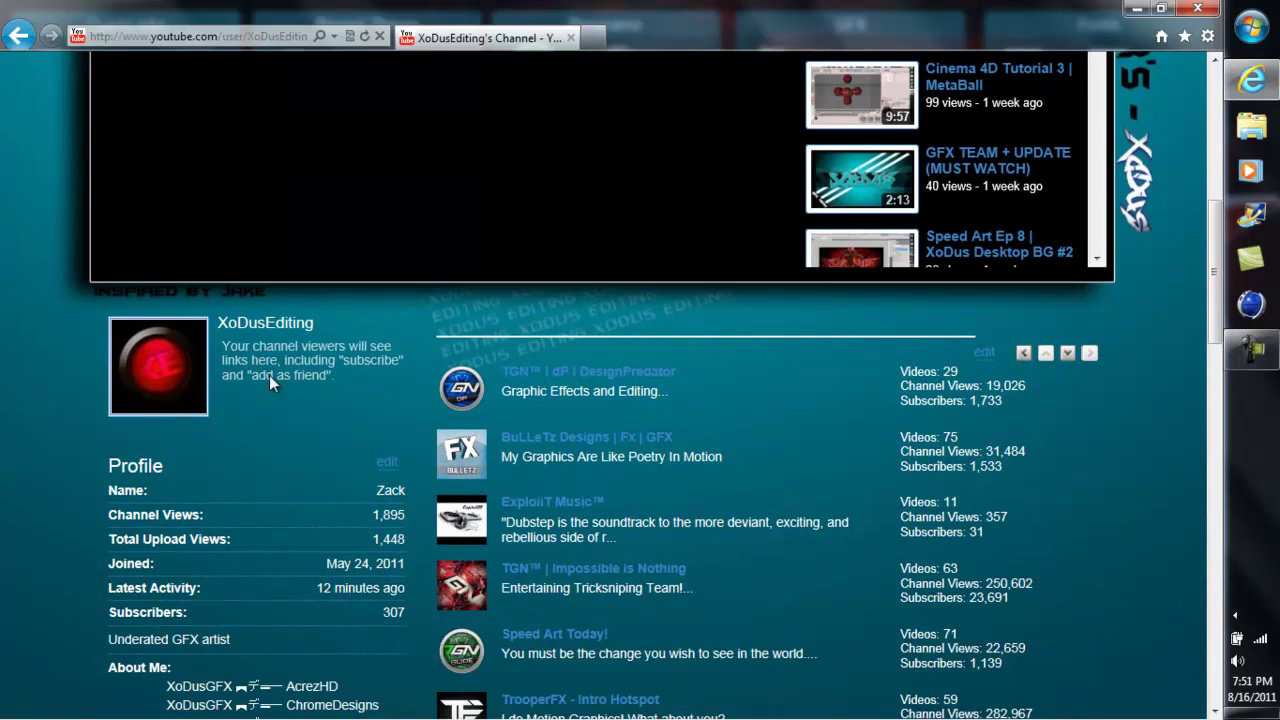
pyautogui.scroll(7, 307, 142)
pyautogui.click(278, 37)
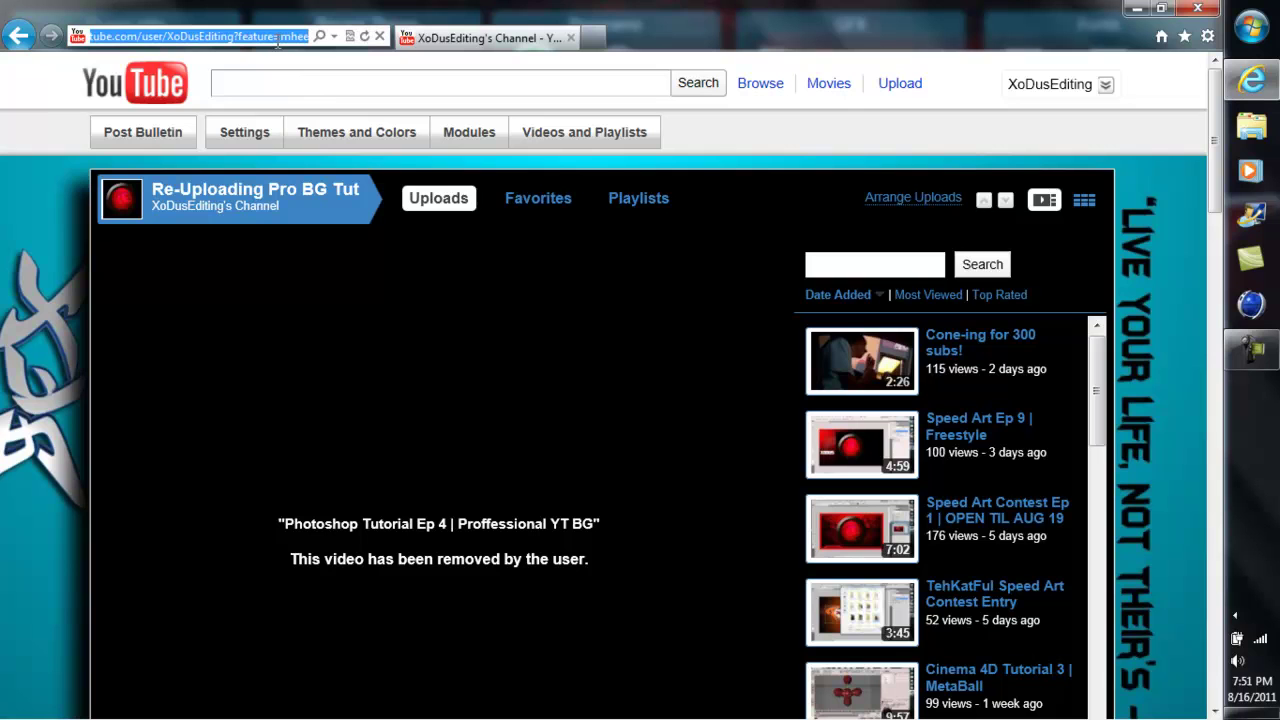
pyautogui.write('creatives.livejasmin.com/')
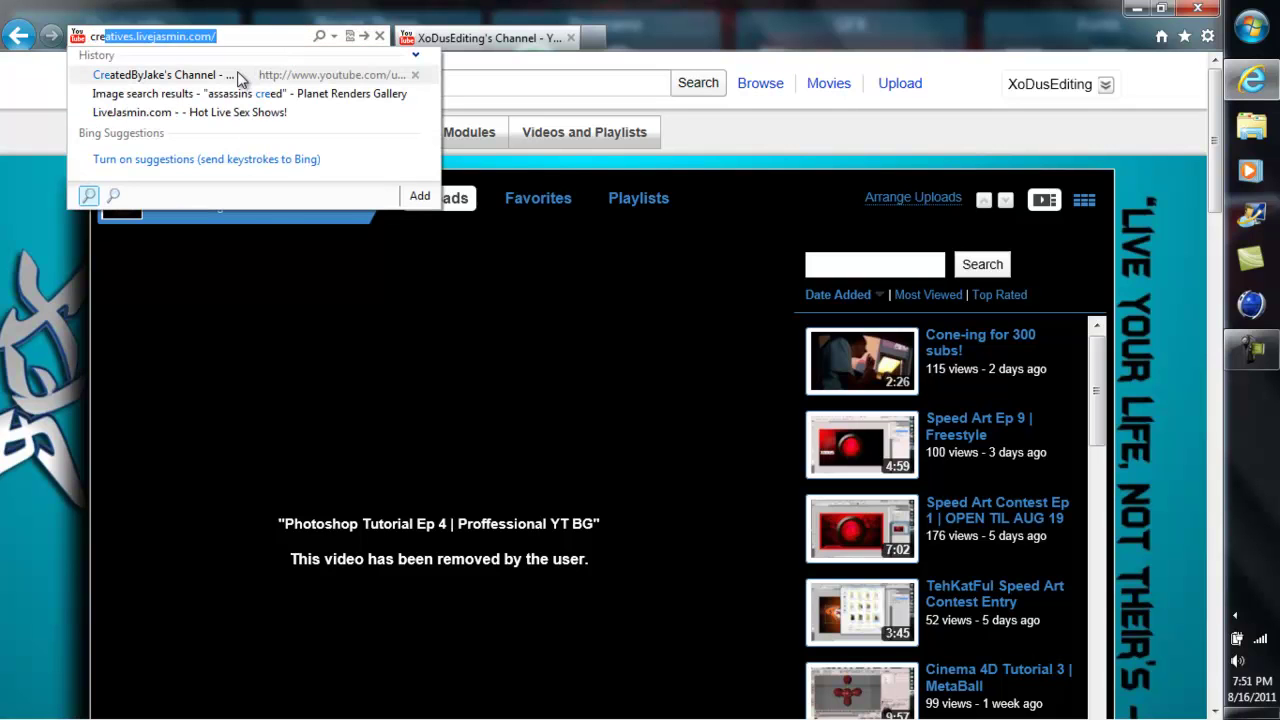
pyautogui.click(238, 75)
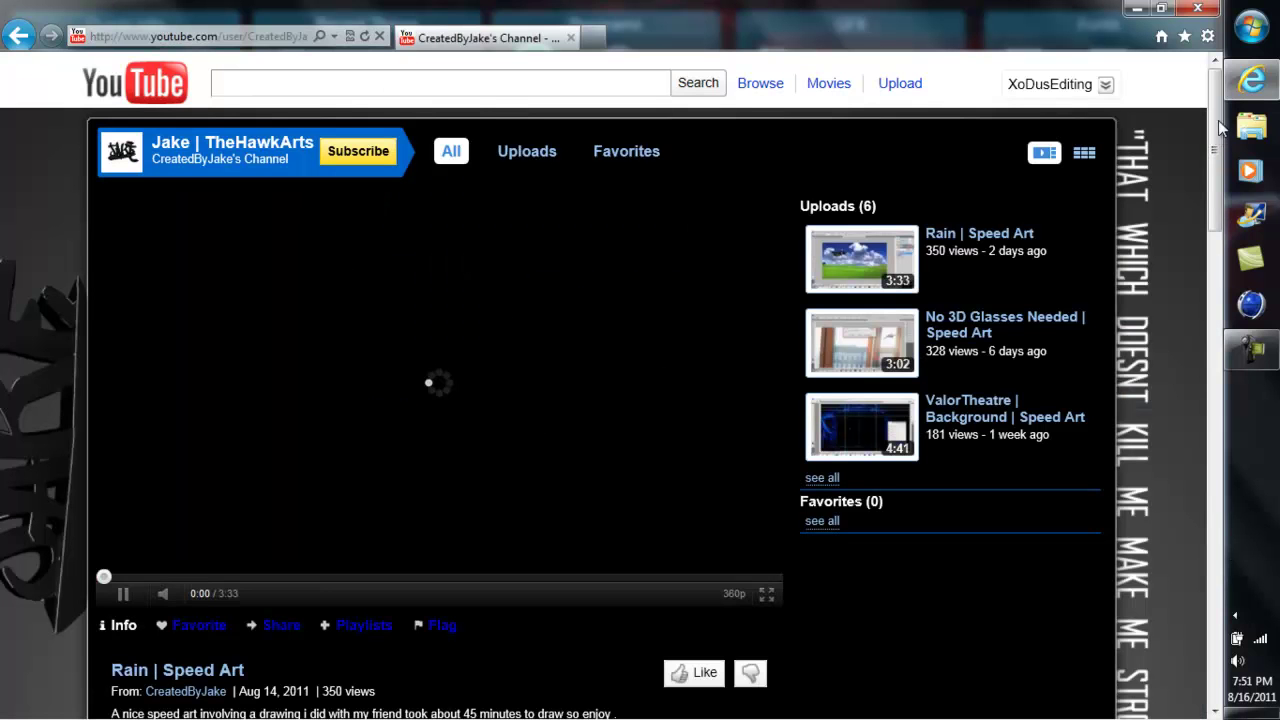
pyautogui.moveTo(1215, 143); pyautogui.dragTo(1218, 222)
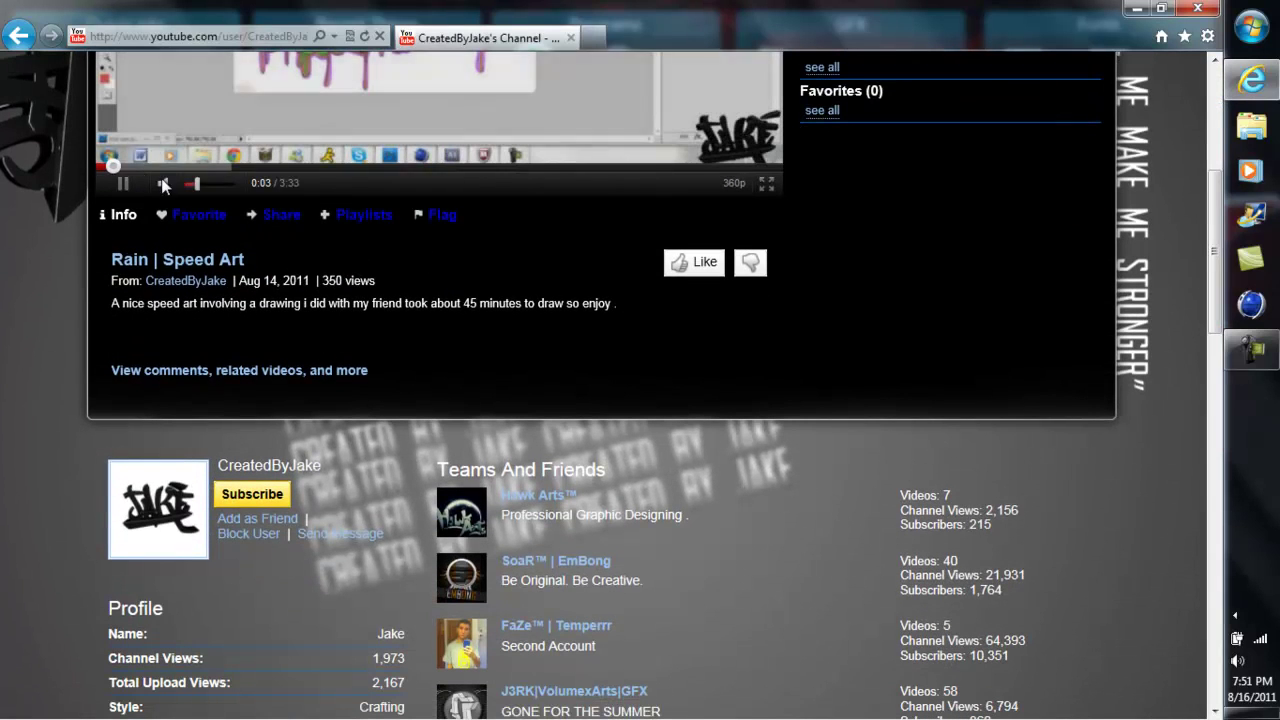
pyautogui.click(163, 182)
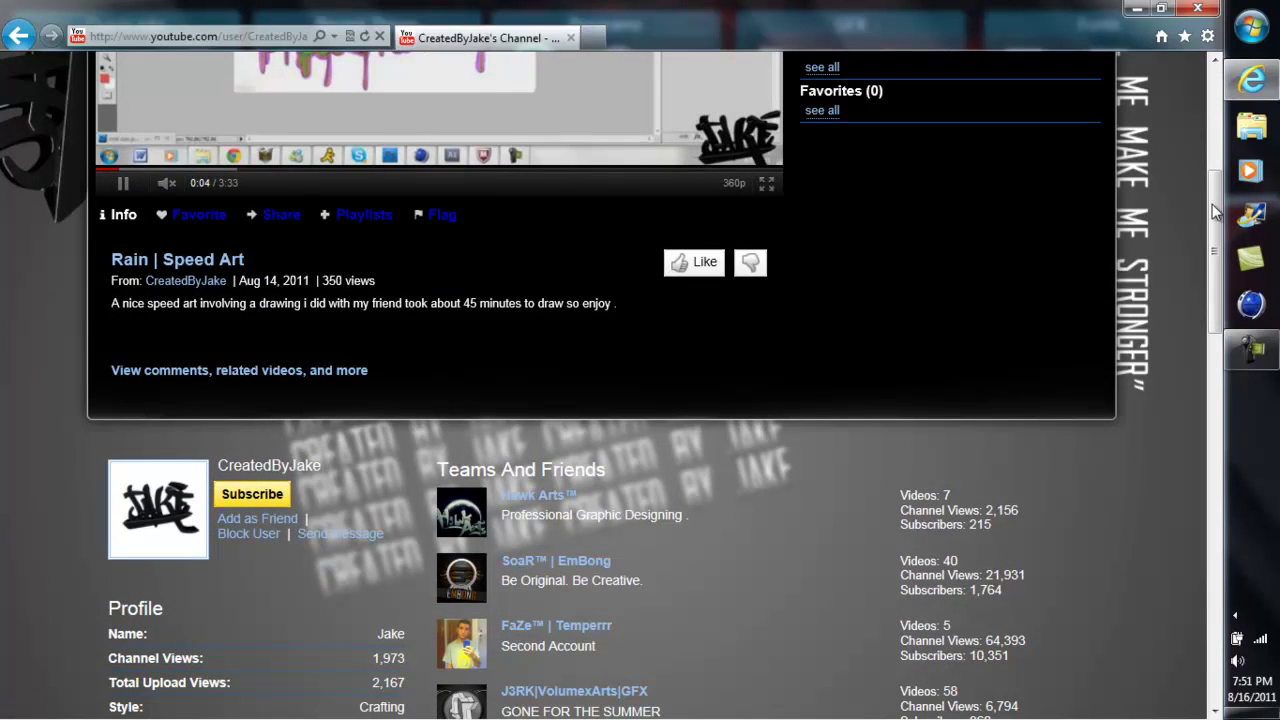
pyautogui.moveTo(1215, 210); pyautogui.dragTo(1209, 64)
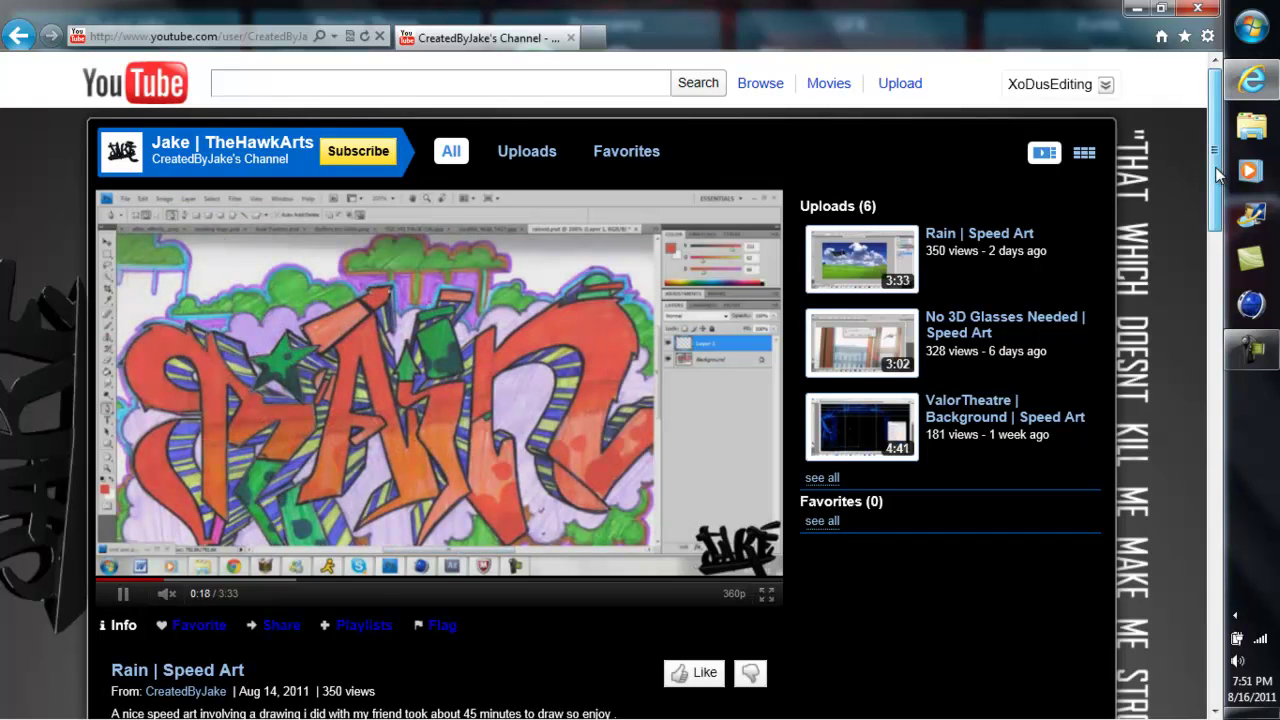
pyautogui.moveTo(1218, 175); pyautogui.dragTo(1237, 297)
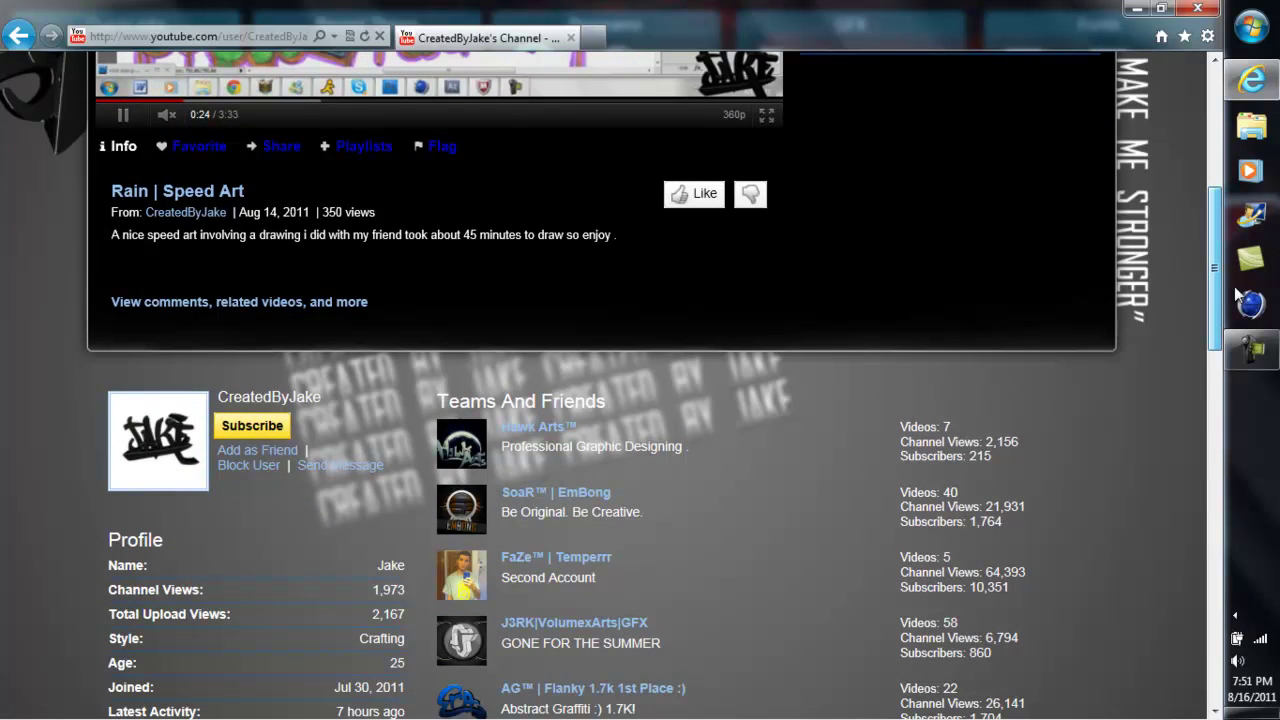
pyautogui.moveTo(1237, 297); pyautogui.dragTo(1231, 404)
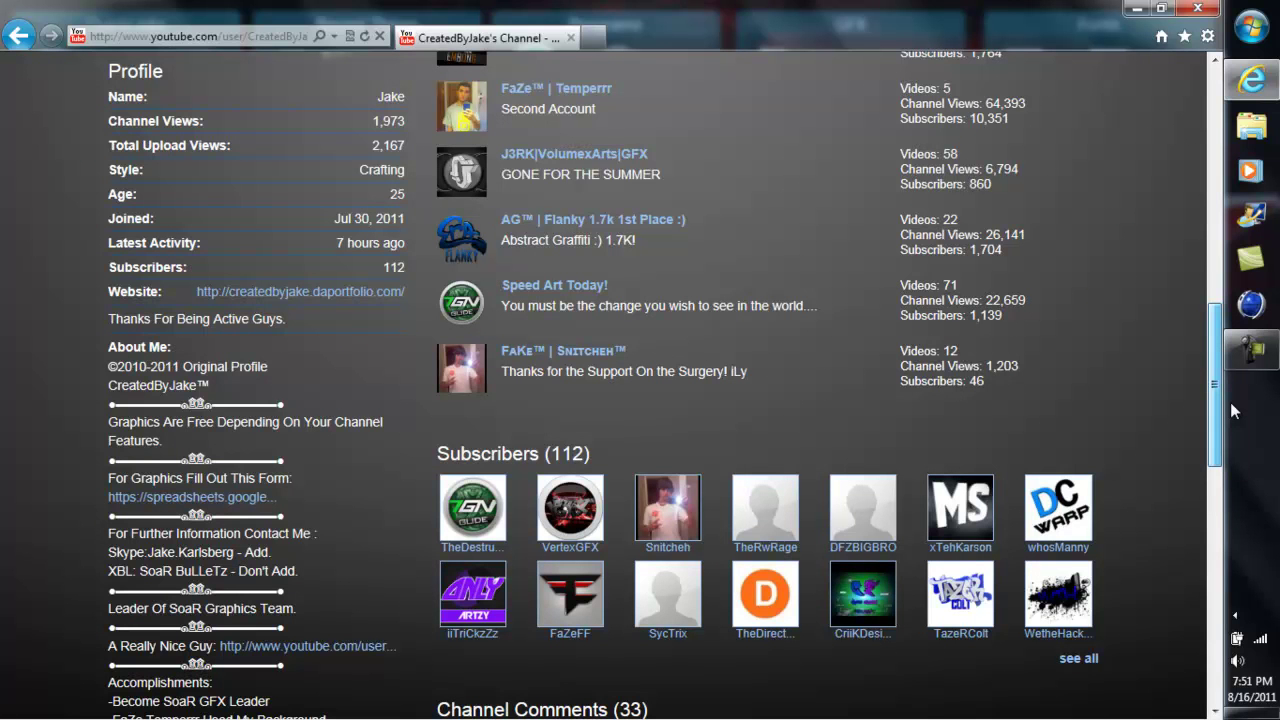
pyautogui.scroll(-2, 1230, 402)
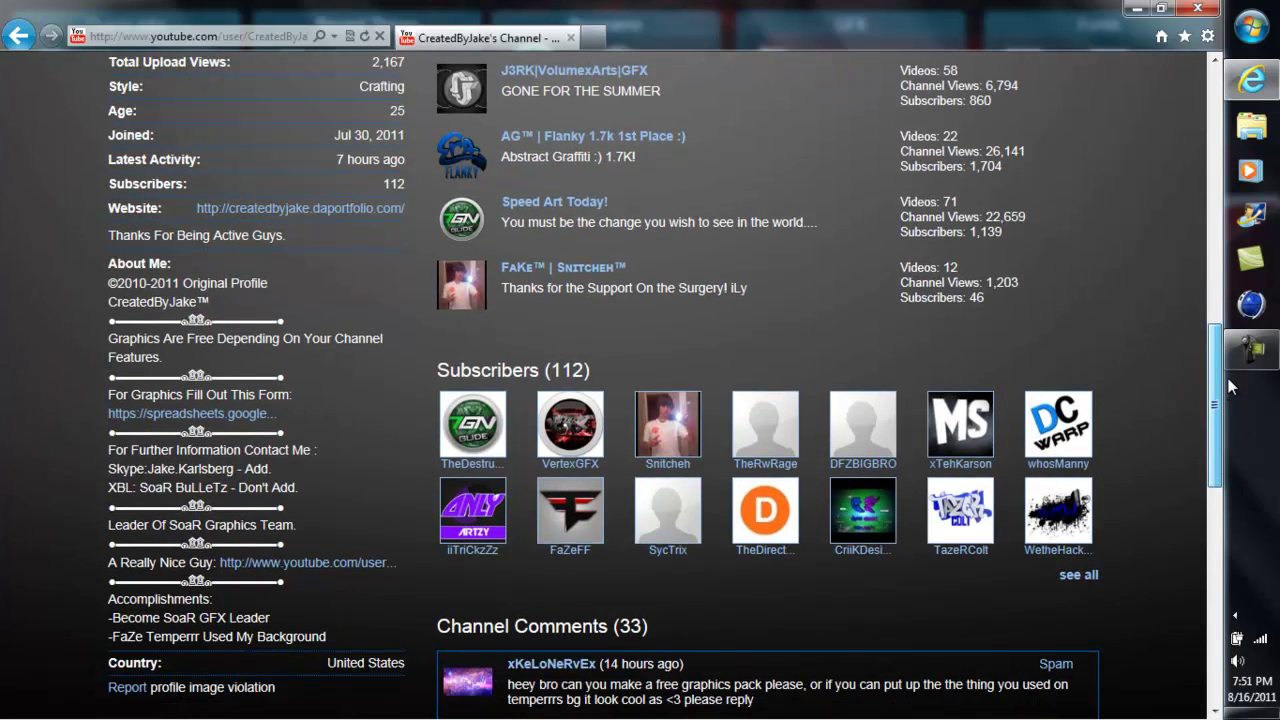
pyautogui.scroll(15, 1228, 378)
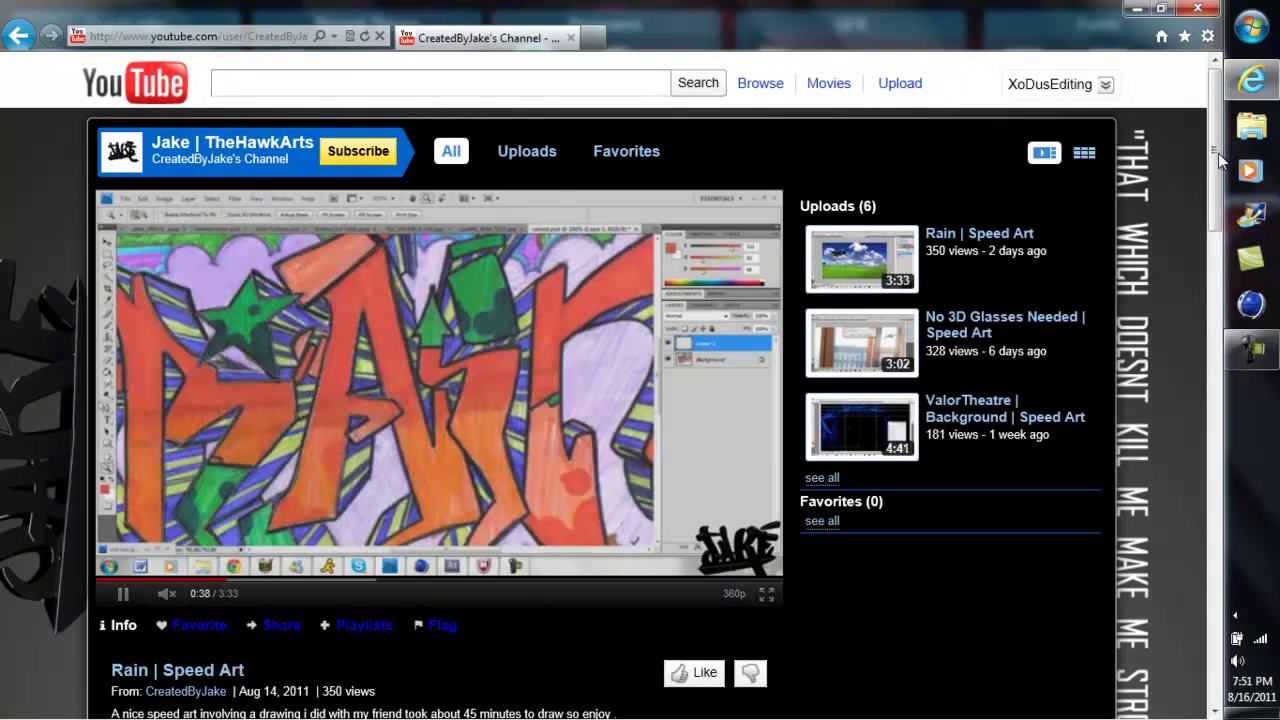
pyautogui.moveTo(1218, 153); pyautogui.dragTo(1218, 210)
pyautogui.scroll(-3, 1218, 211)
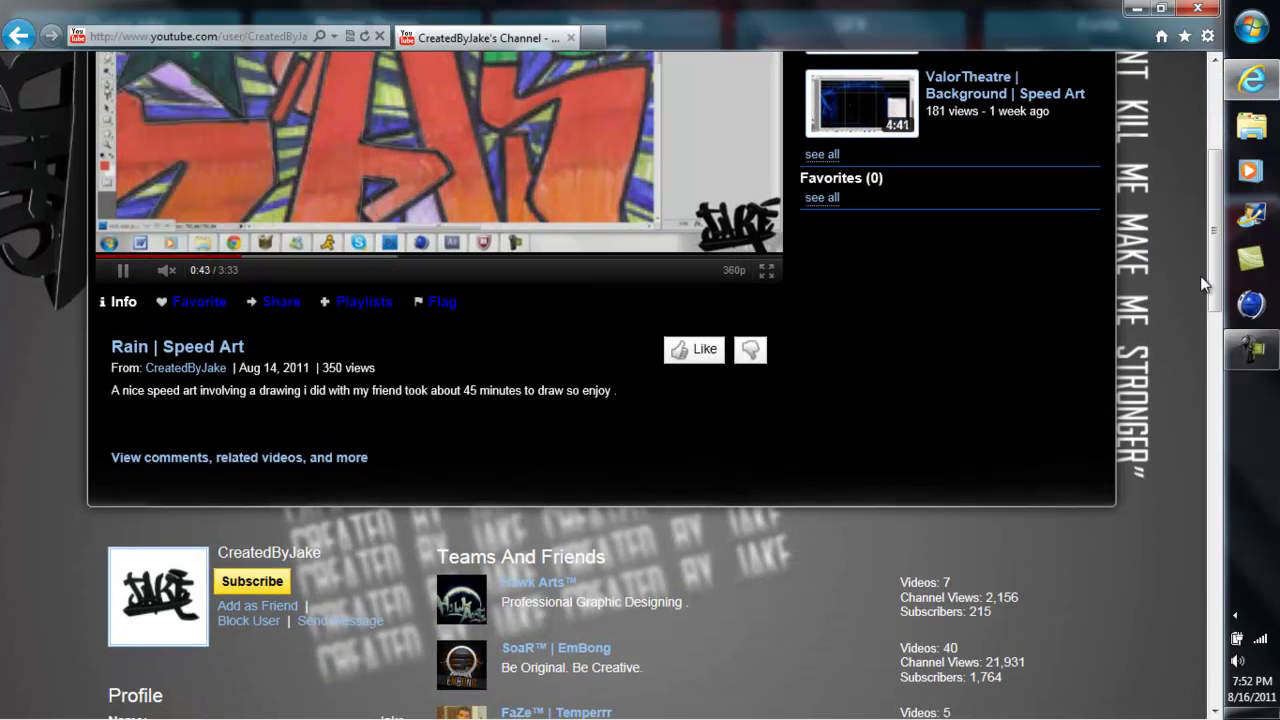
pyautogui.scroll(-2, 1218, 290)
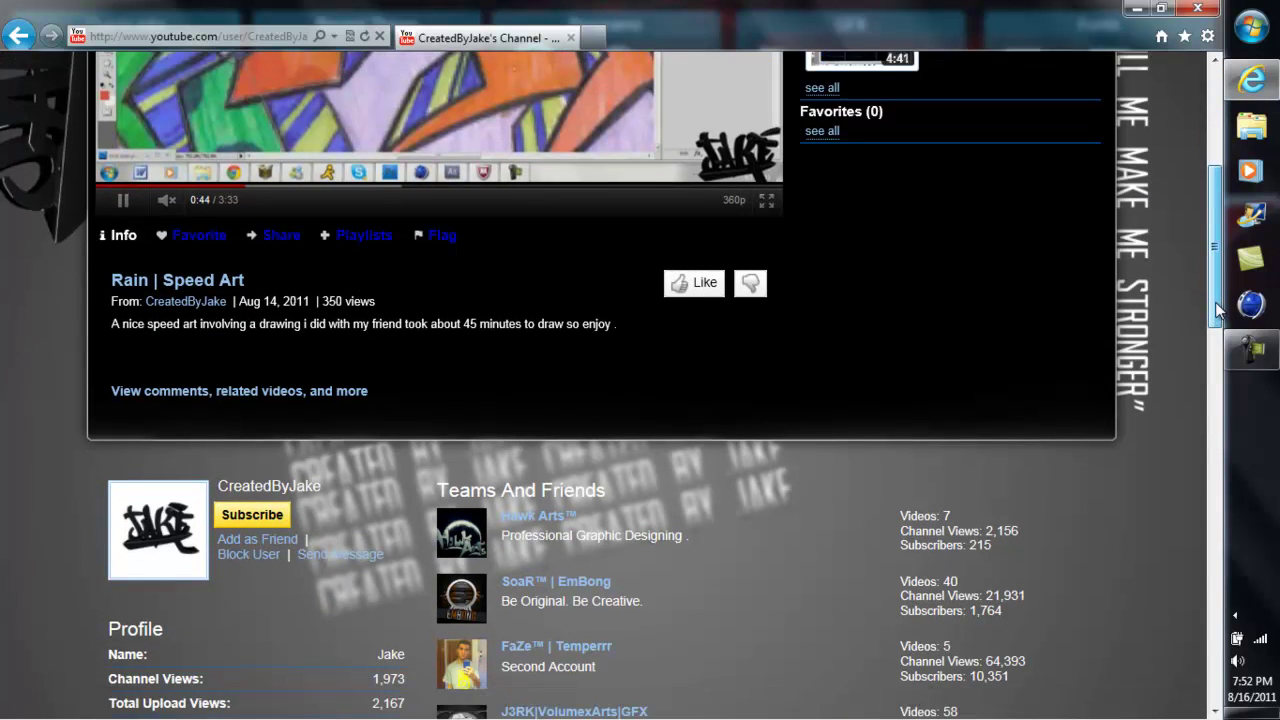
pyautogui.scroll(4, 1218, 285)
pyautogui.scroll(5, 1218, 252)
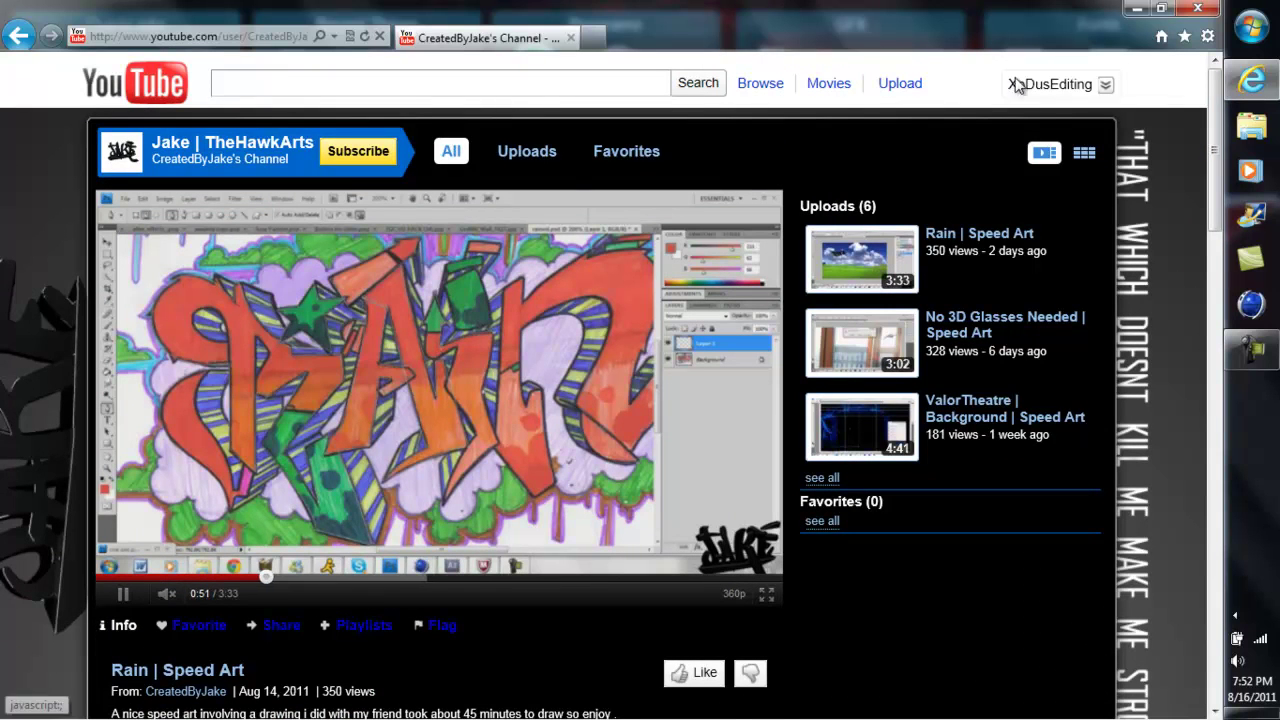
pyautogui.click(1070, 88)
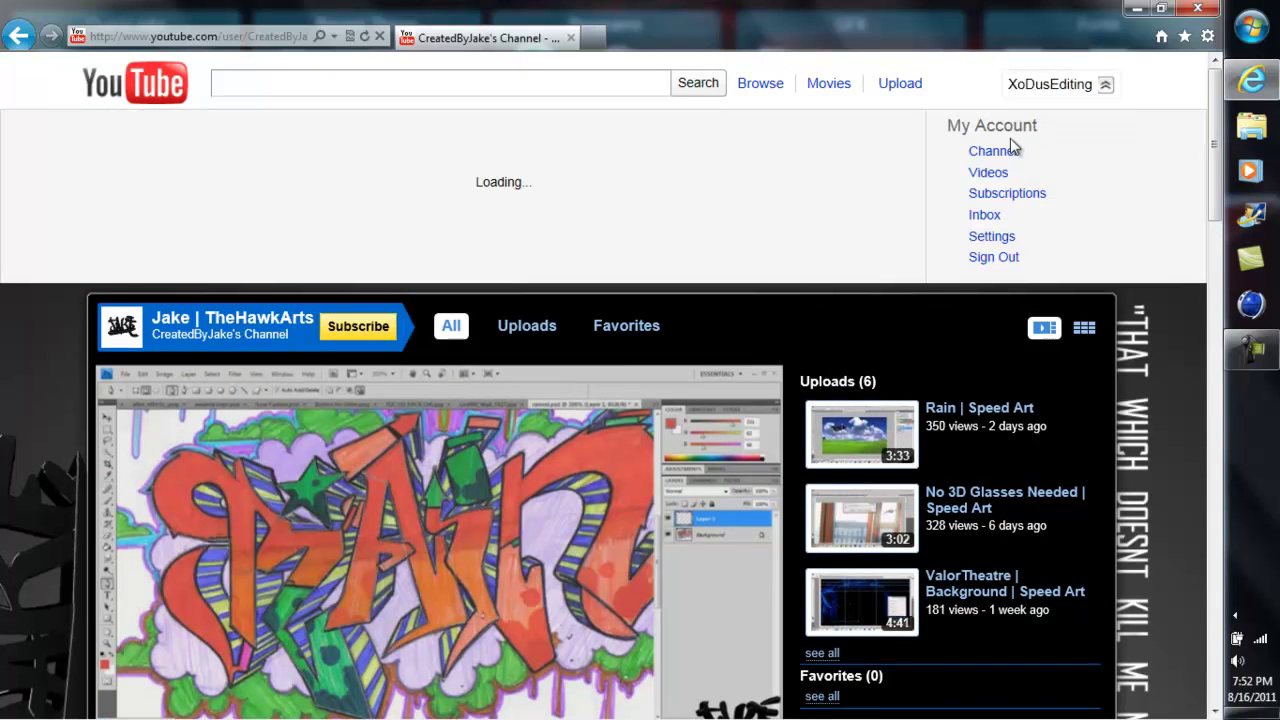
pyautogui.click(1005, 151)
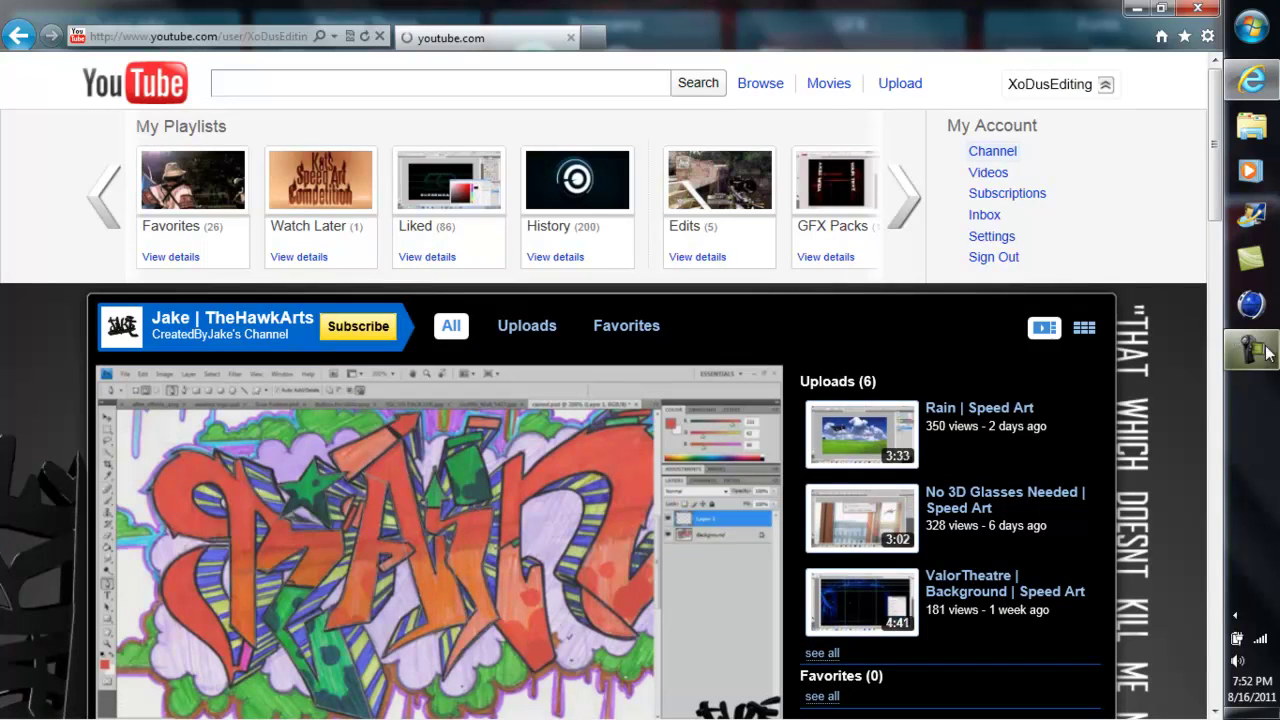
pyautogui.moveTo(1250, 350)
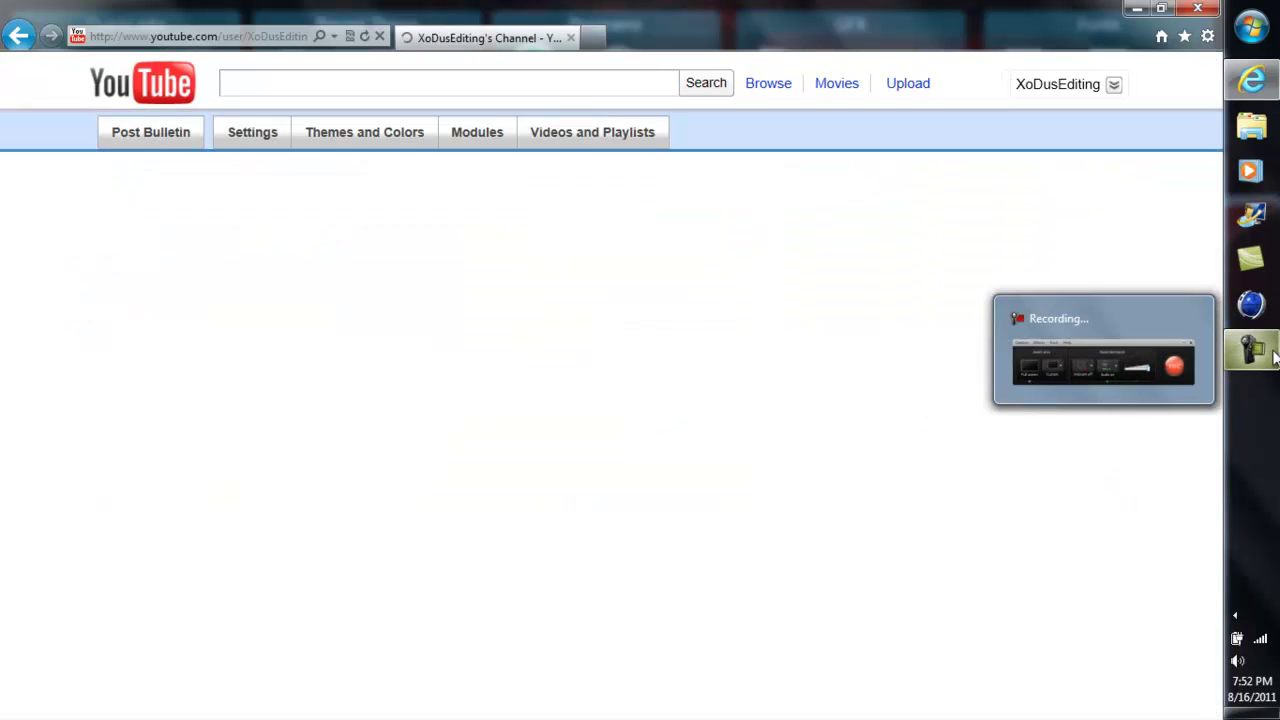